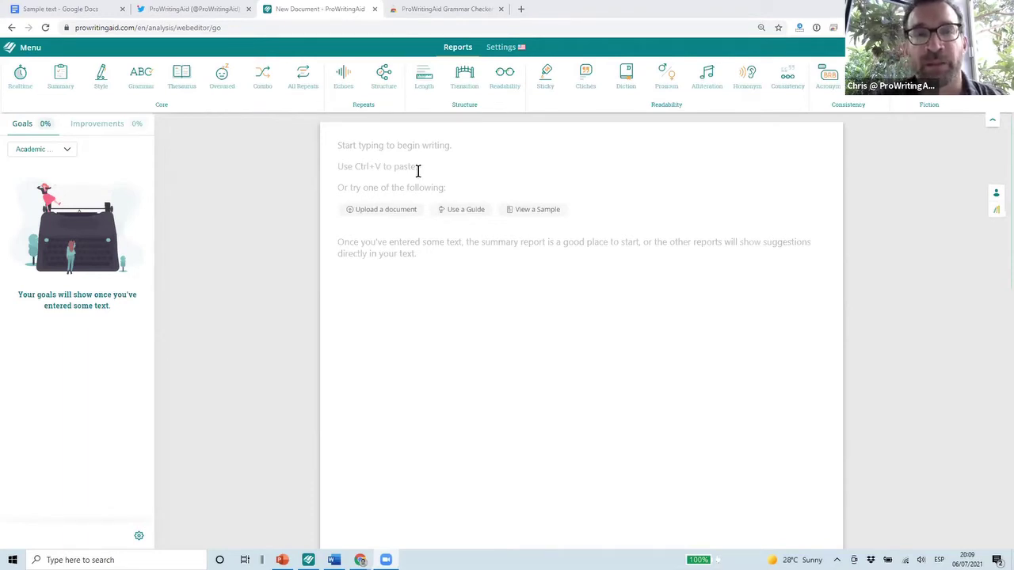
Step: Upload Sample.docx from the Desktop into the web editor
{"action": "left_click", "coordinate": [374, 211]}
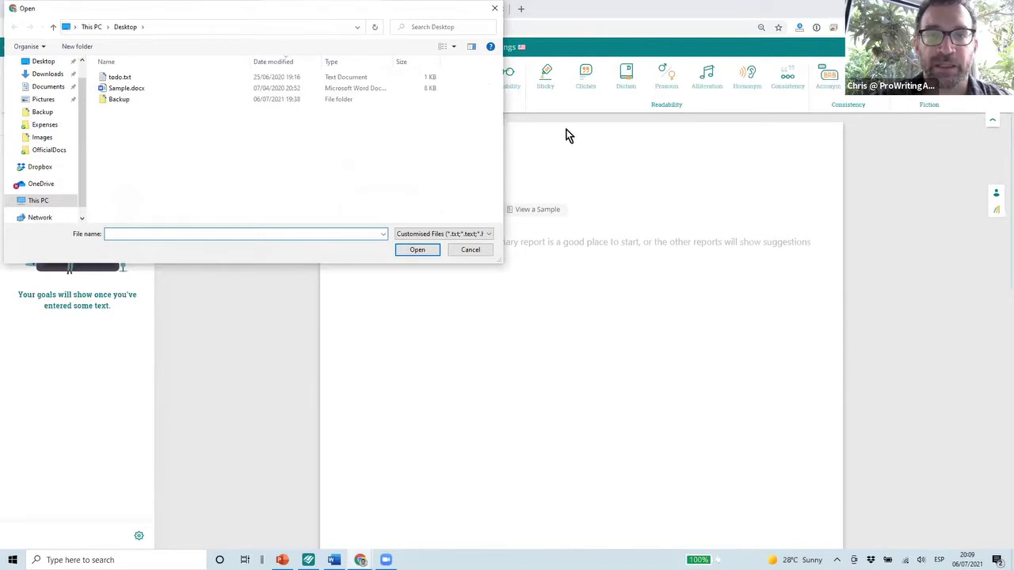
{"action": "left_click", "coordinate": [734, 136]}
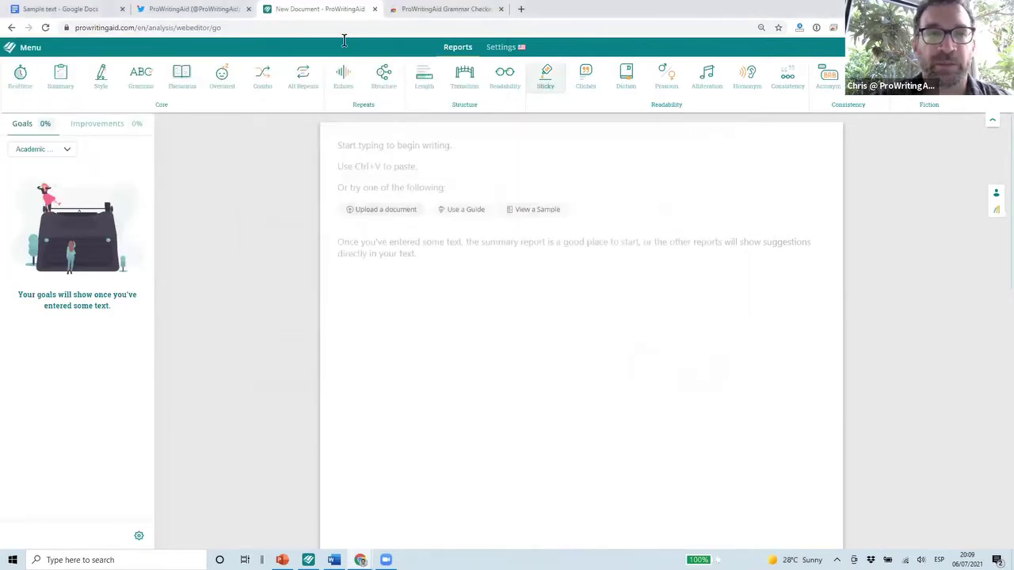
{"action": "left_click", "coordinate": [27, 49]}
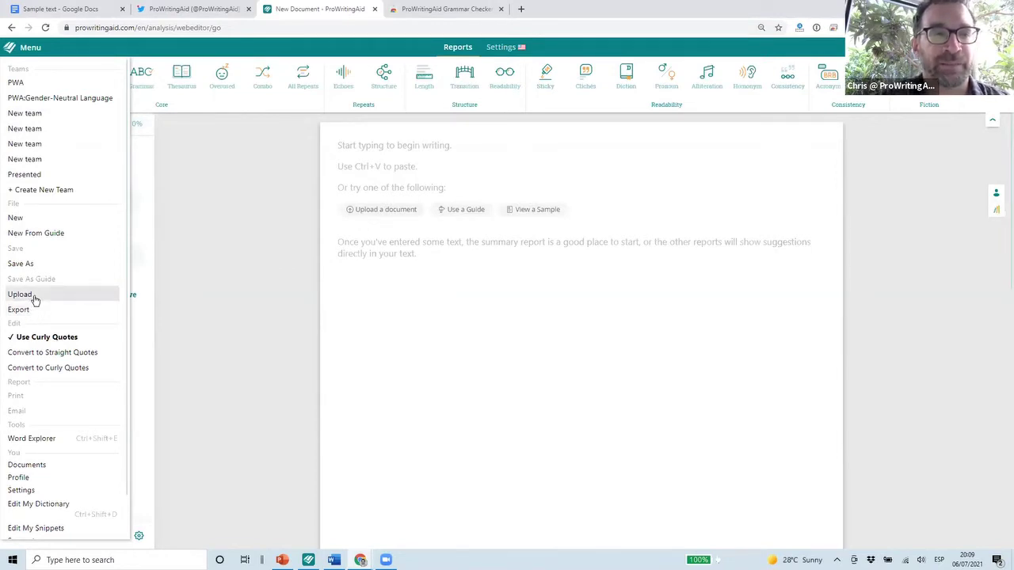
{"action": "left_click", "coordinate": [32, 294]}
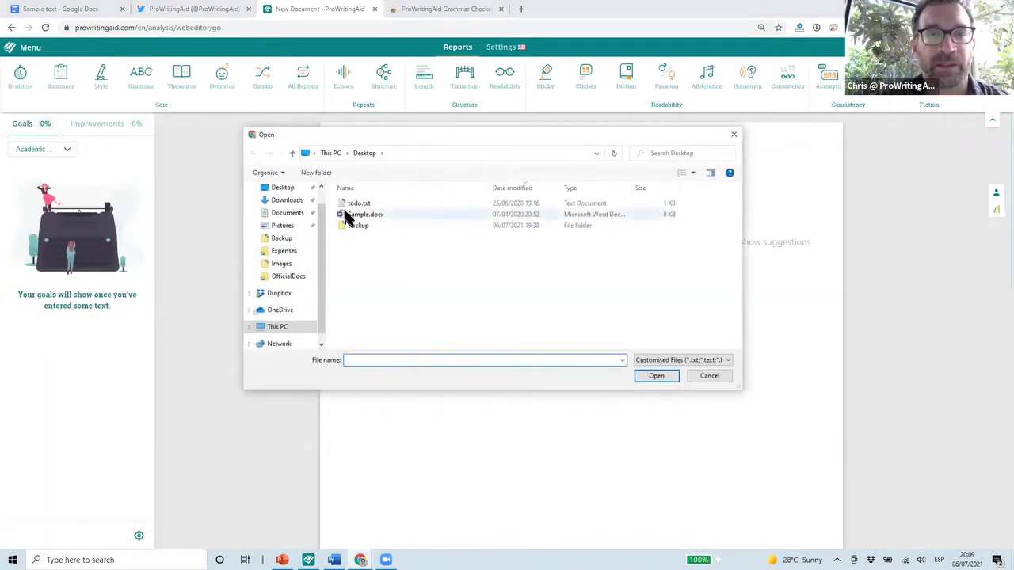
{"action": "left_click", "coordinate": [360, 215]}
{"action": "left_click", "coordinate": [657, 376]}
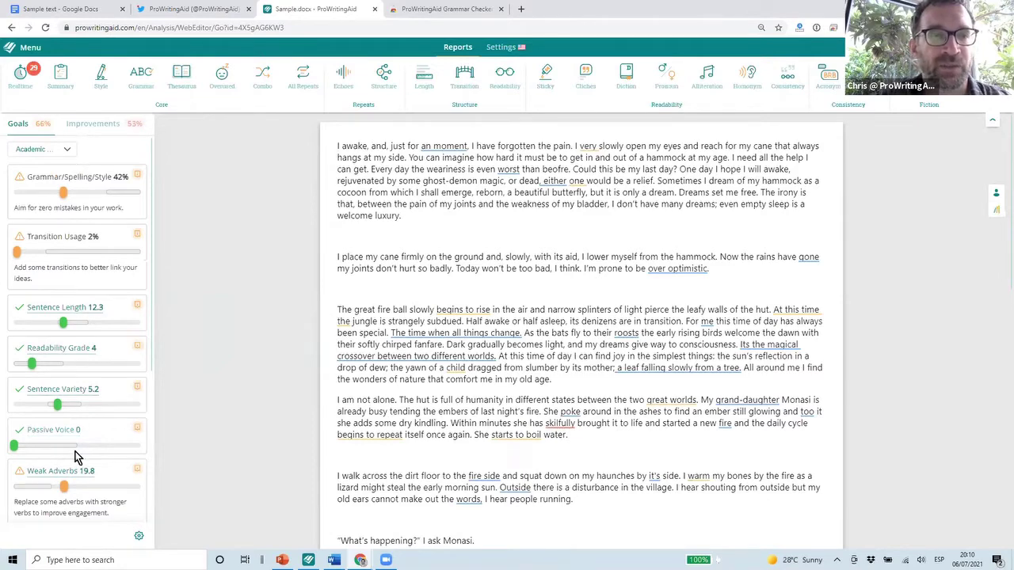
Step: Set the document type to Historical Fiction and check the suggested range for the Sentence Length goal
{"action": "left_click", "coordinate": [68, 150]}
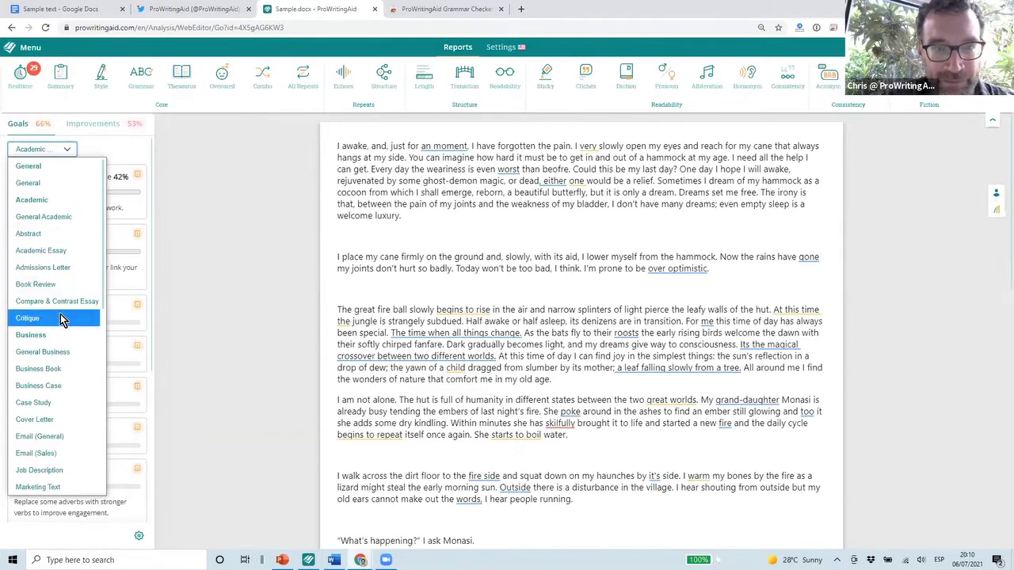
{"action": "scroll", "coordinate": [62, 318], "scroll_direction": "down", "scroll_amount": 1}
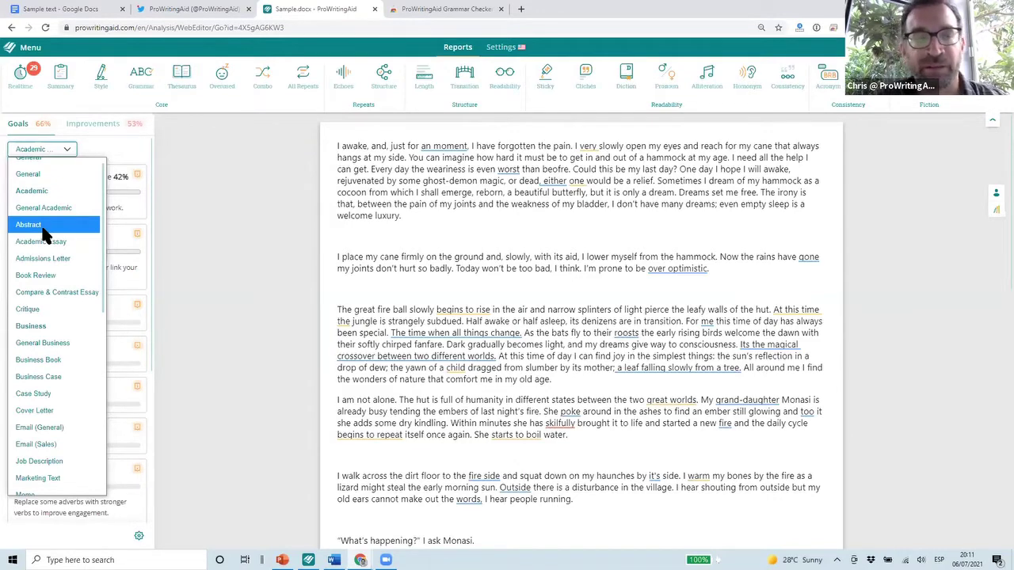
{"action": "scroll", "coordinate": [49, 354], "scroll_direction": "down", "scroll_amount": 3}
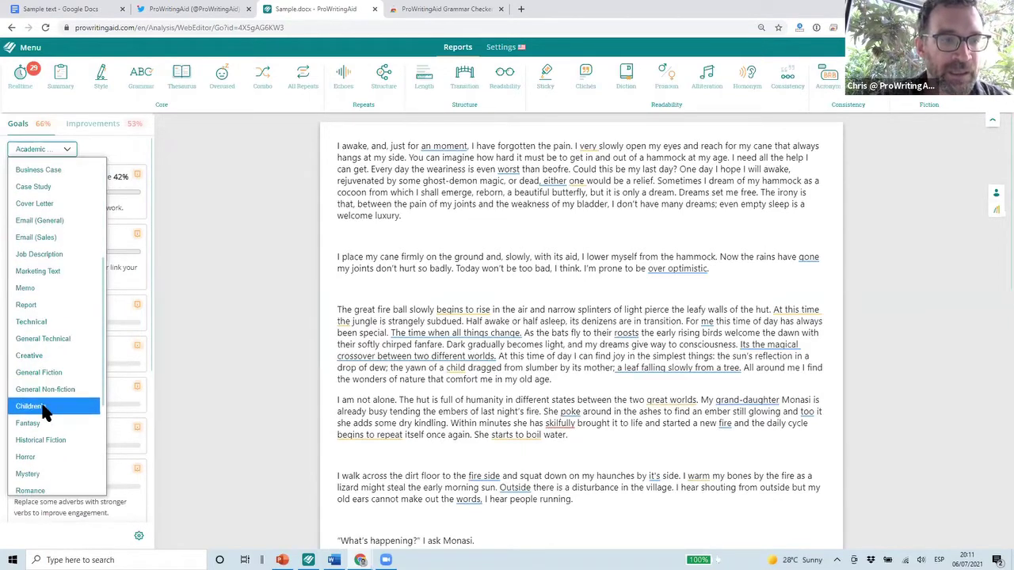
{"action": "left_click", "coordinate": [46, 445]}
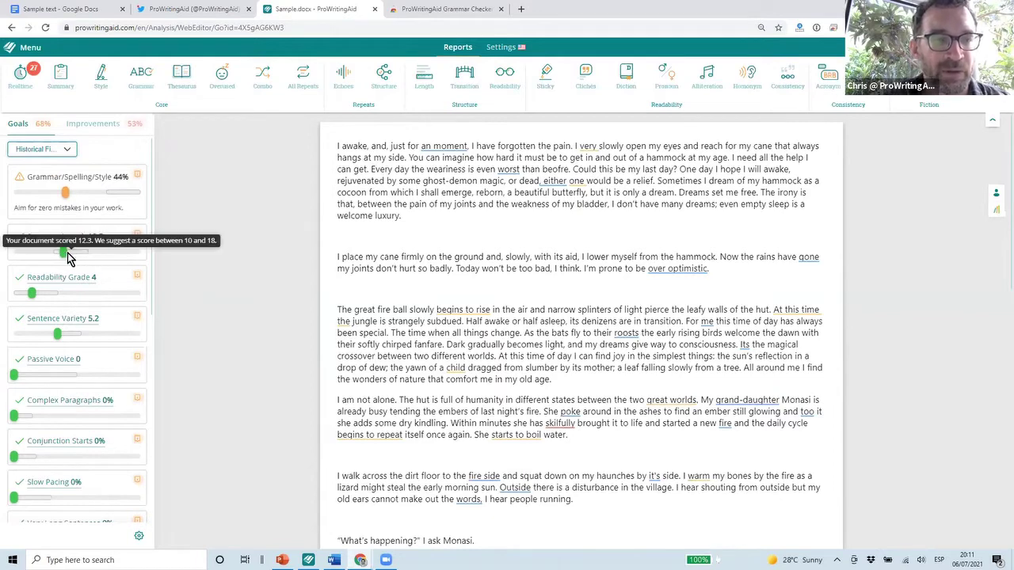
{"action": "mouse_move", "coordinate": [82, 256]}
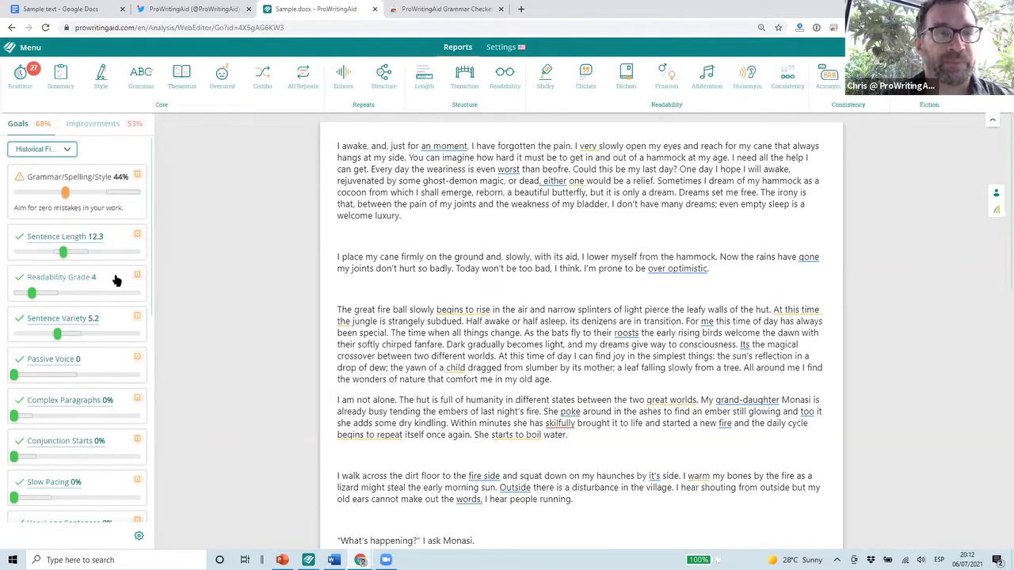
Step: Switch the document type to Business Book and check its suggested Sentence Length range for comparison
{"action": "left_click", "coordinate": [64, 152]}
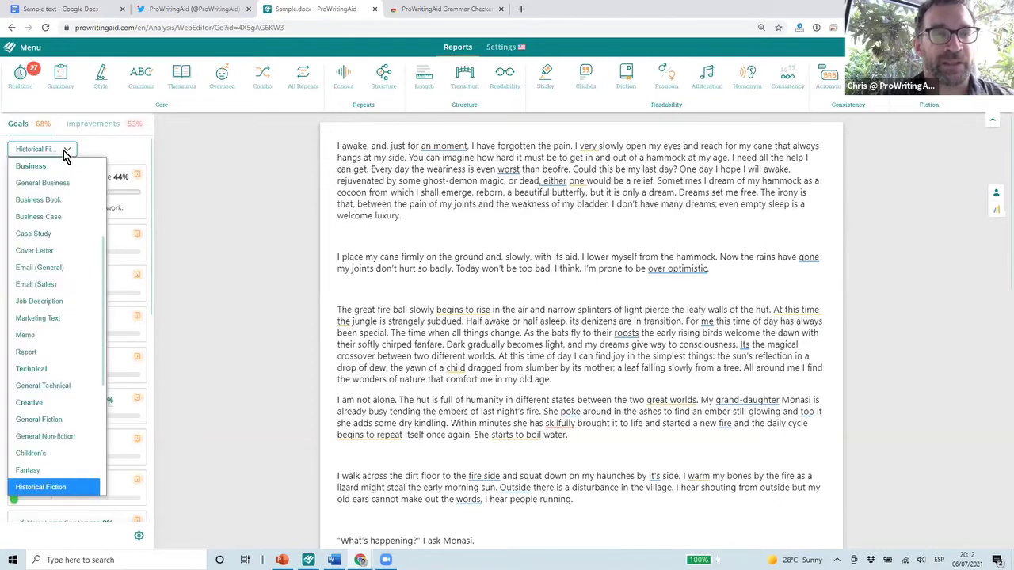
{"action": "left_click", "coordinate": [215, 236]}
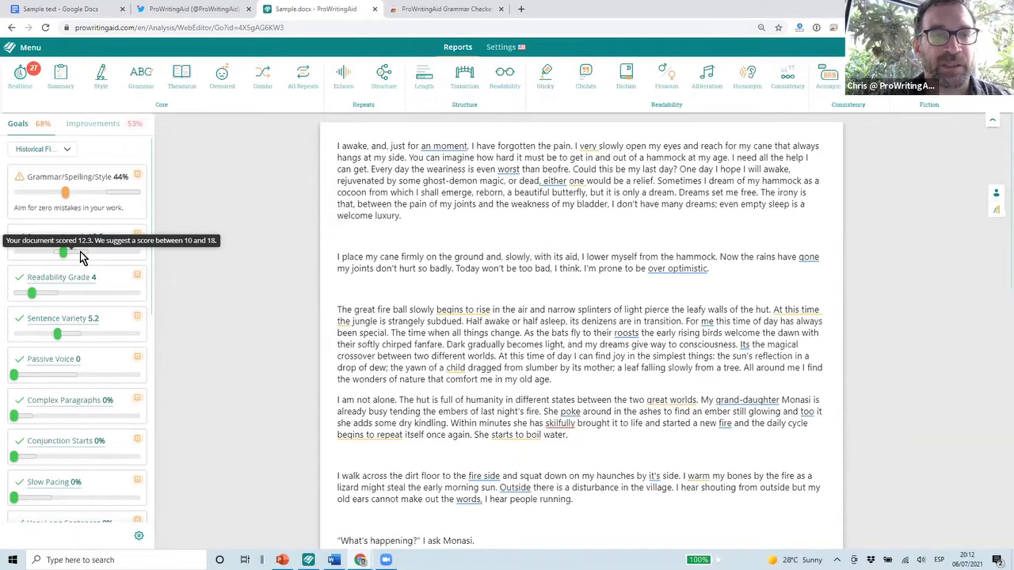
{"action": "left_click", "coordinate": [58, 149]}
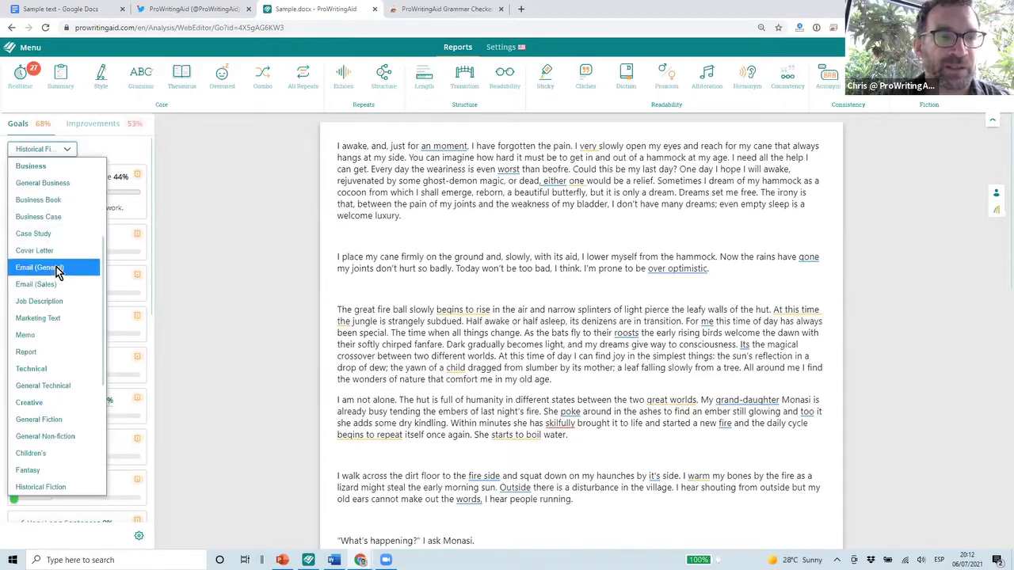
{"action": "key", "text": "Escape"}
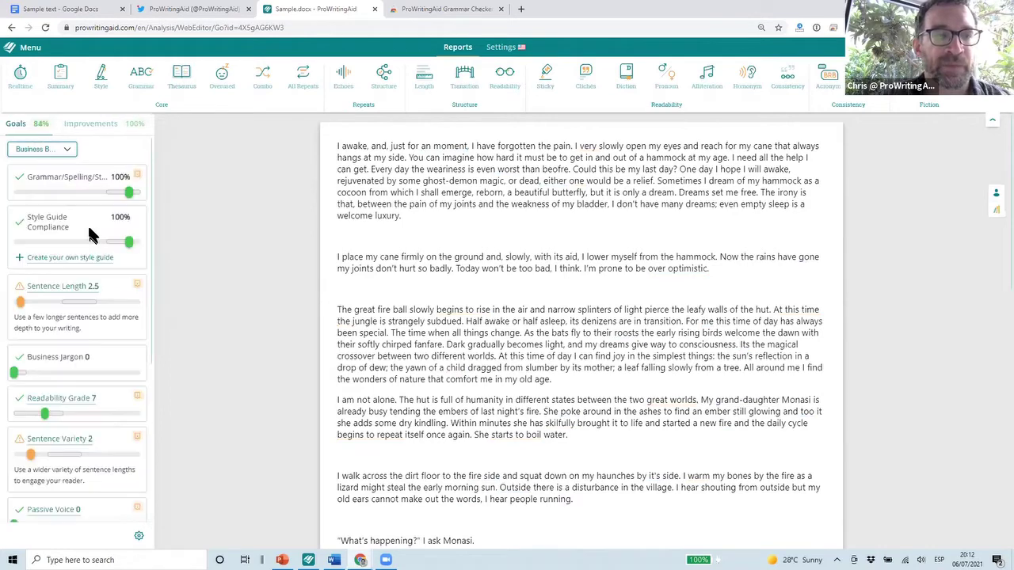
{"action": "mouse_move", "coordinate": [86, 315]}
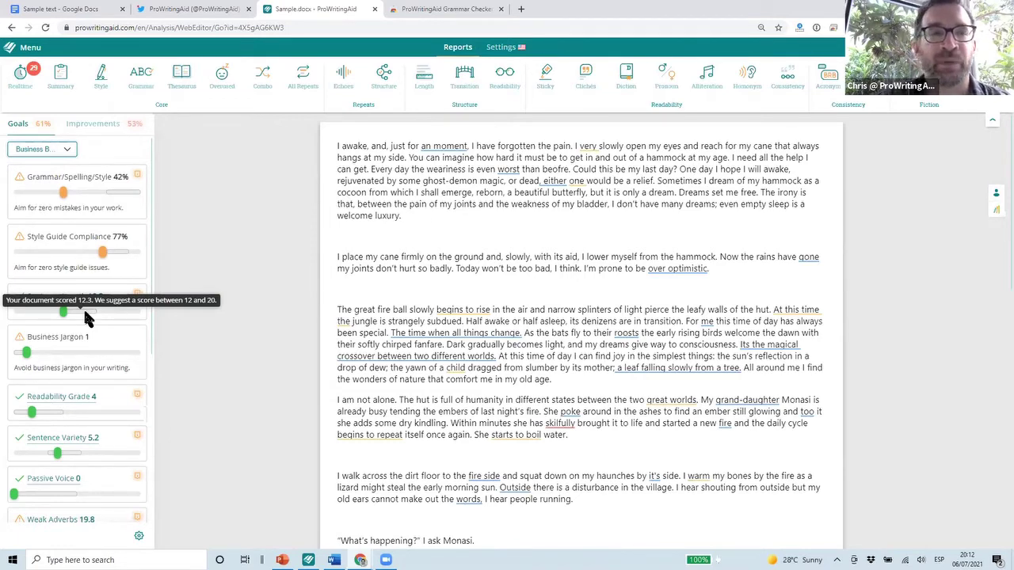
Step: Set the document type back to Historical Fiction
{"action": "left_click", "coordinate": [42, 149]}
{"action": "scroll", "coordinate": [58, 402], "scroll_direction": "down", "scroll_amount": 5}
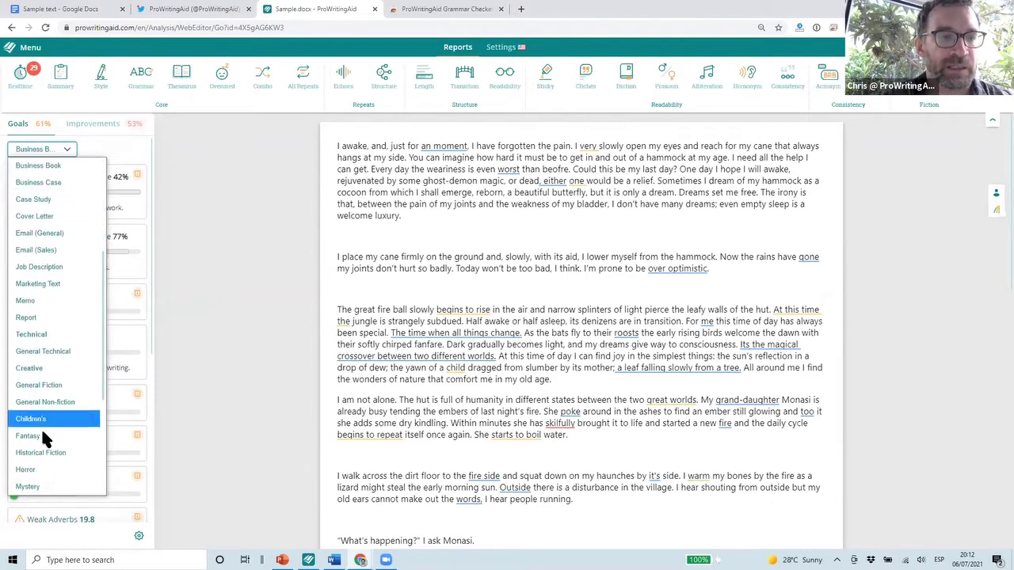
{"action": "left_click", "coordinate": [39, 455]}
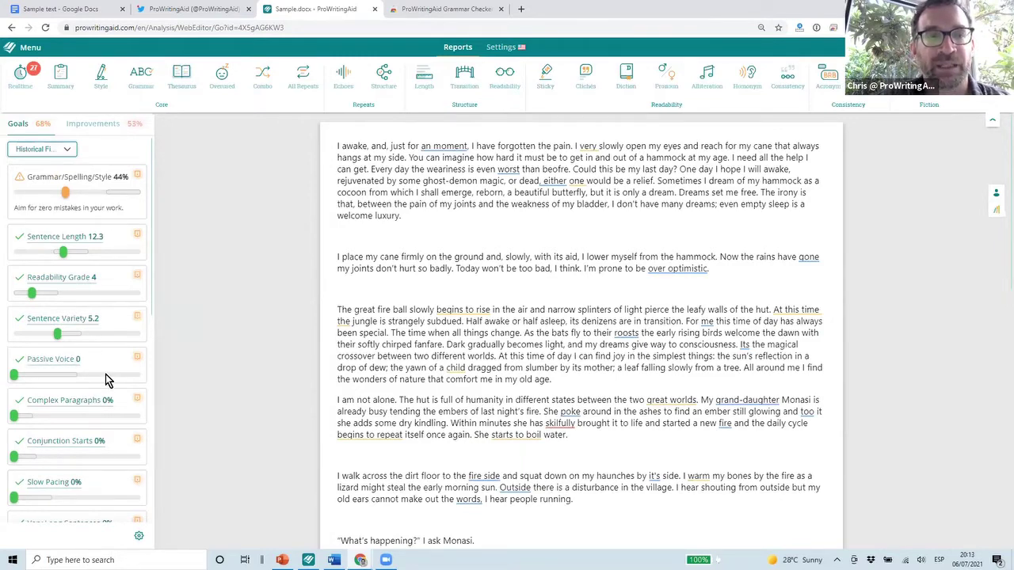
Step: Review the full list of writing goals for the document, from Grammar/Spelling/Style through to Weak Adverbs
{"action": "scroll", "coordinate": [106, 374], "scroll_direction": "down", "scroll_amount": 4}
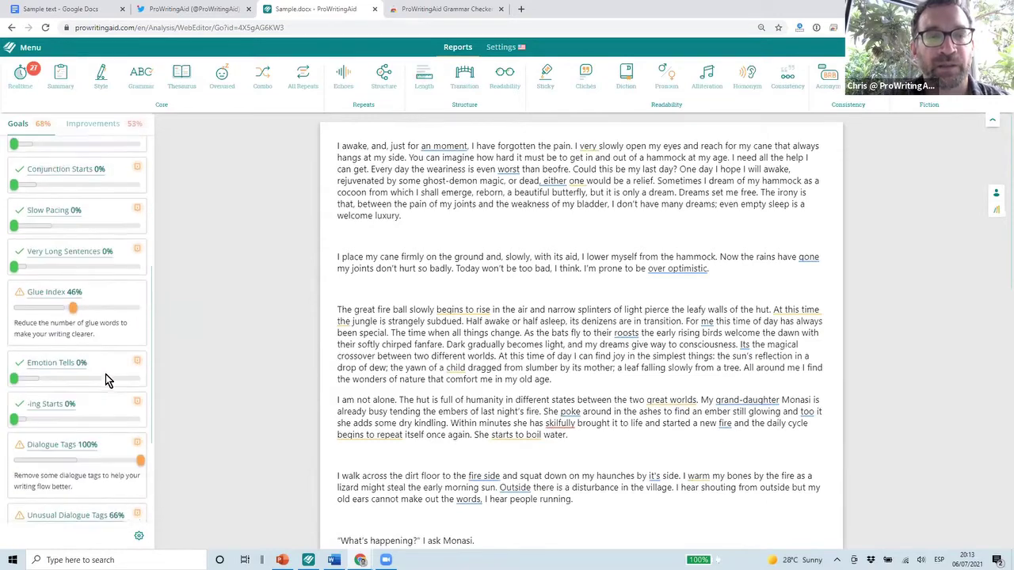
{"action": "scroll", "coordinate": [106, 374], "scroll_direction": "down", "scroll_amount": 2}
{"action": "scroll", "coordinate": [108, 380], "scroll_direction": "down", "scroll_amount": 2}
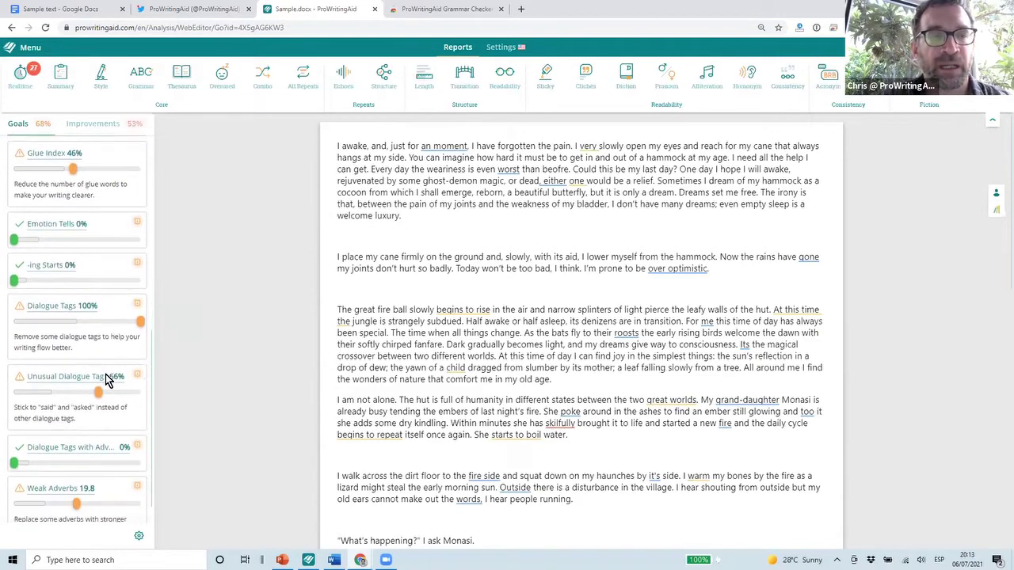
{"action": "scroll", "coordinate": [106, 380], "scroll_direction": "up", "scroll_amount": 8}
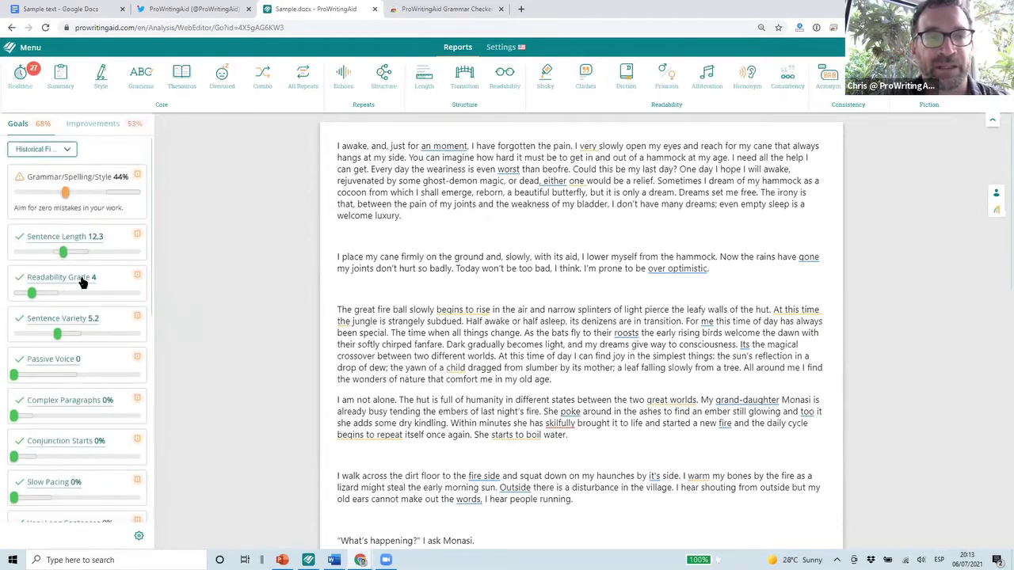
{"action": "scroll", "coordinate": [83, 284], "scroll_direction": "down", "scroll_amount": 1}
{"action": "scroll", "coordinate": [83, 284], "scroll_direction": "down", "scroll_amount": 2}
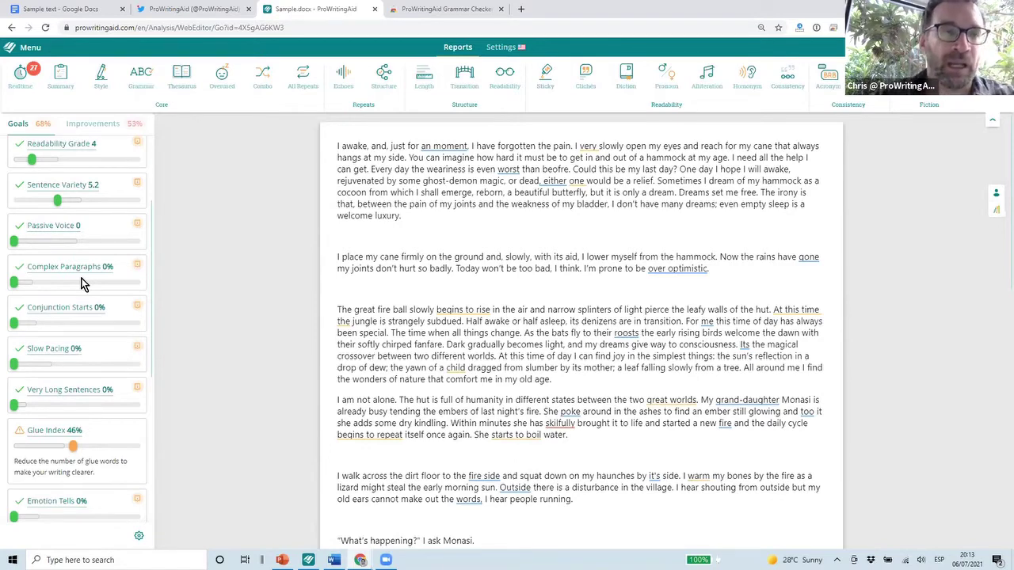
{"action": "scroll", "coordinate": [83, 283], "scroll_direction": "up", "scroll_amount": 3}
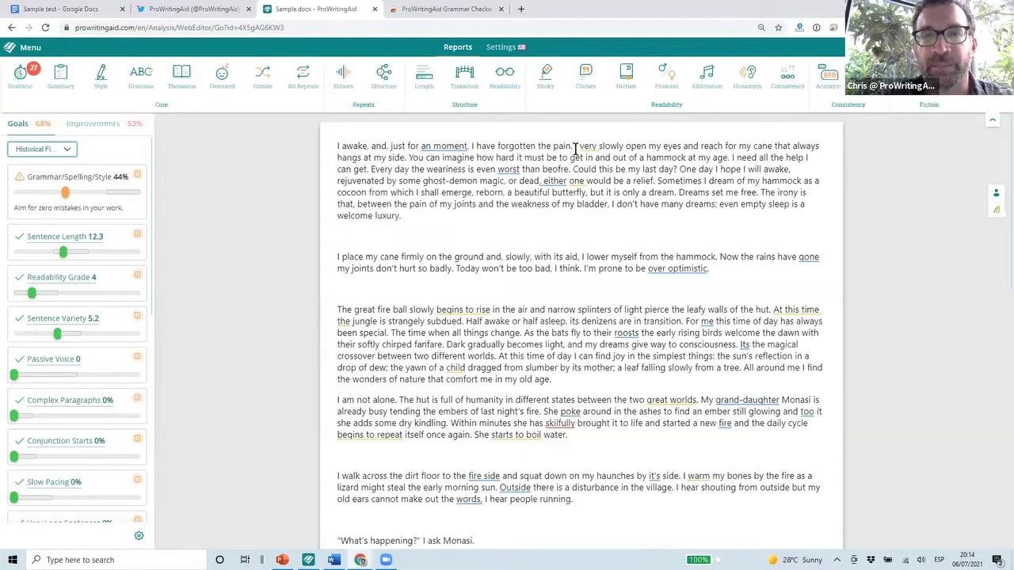
Step: Open the suggestion for "an moment" in the first sentence and show the explanation of its grammar rule
{"action": "left_click", "coordinate": [444, 146]}
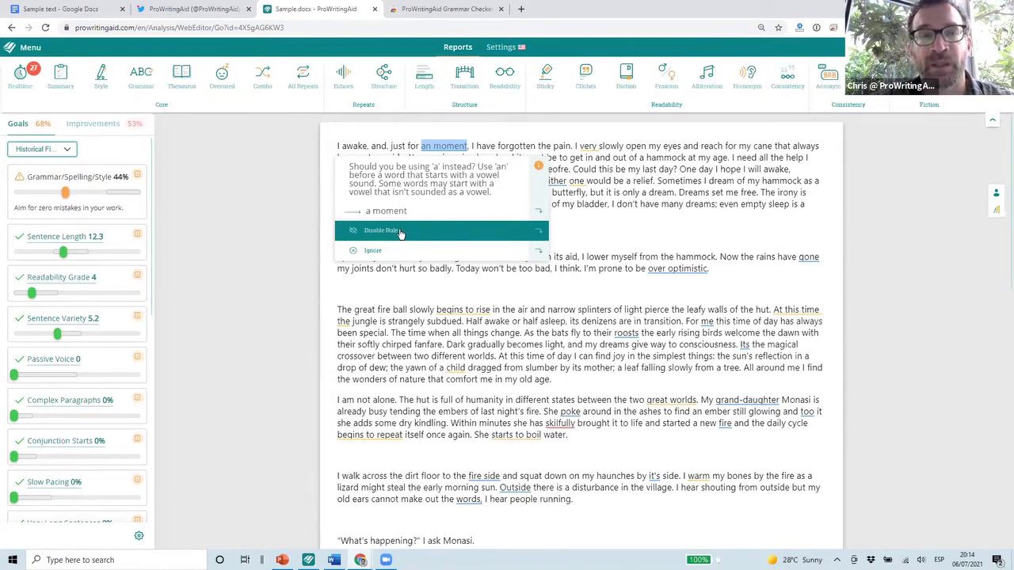
{"action": "mouse_move", "coordinate": [388, 251]}
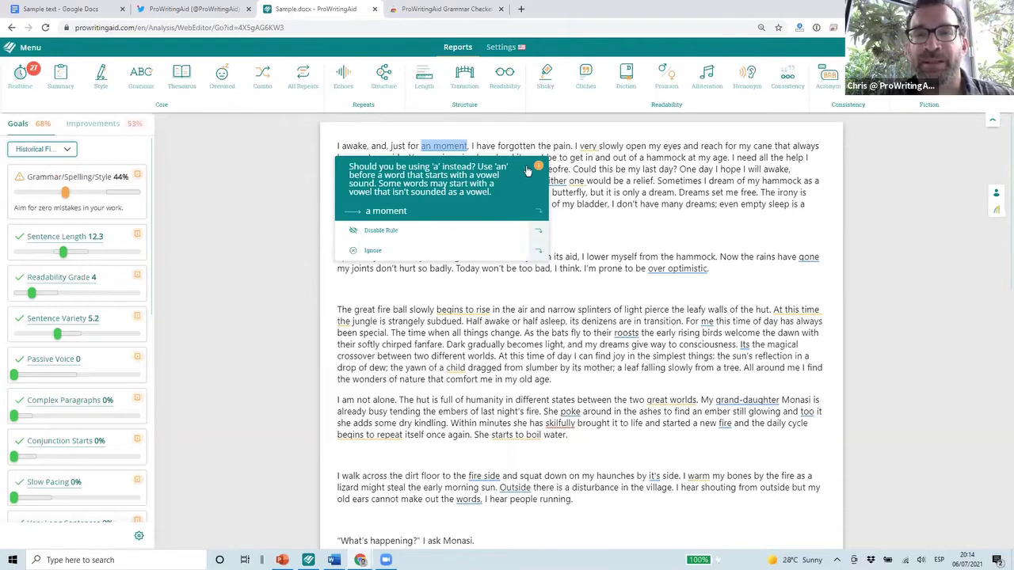
{"action": "mouse_move", "coordinate": [538, 170]}
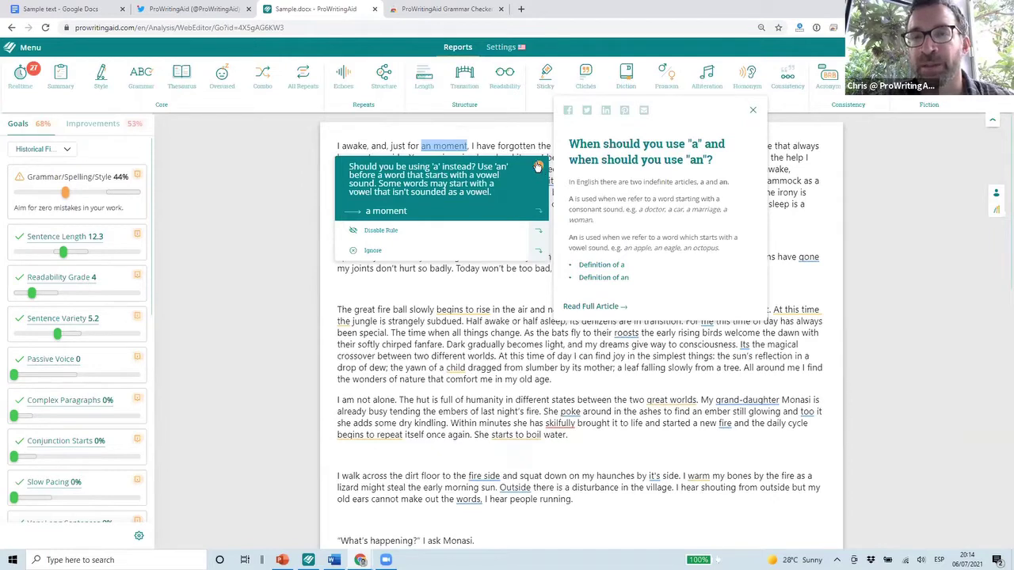
Step: Open the full article on when to use "a" and "an" and look through its rules and example sentences
{"action": "left_click", "coordinate": [600, 309]}
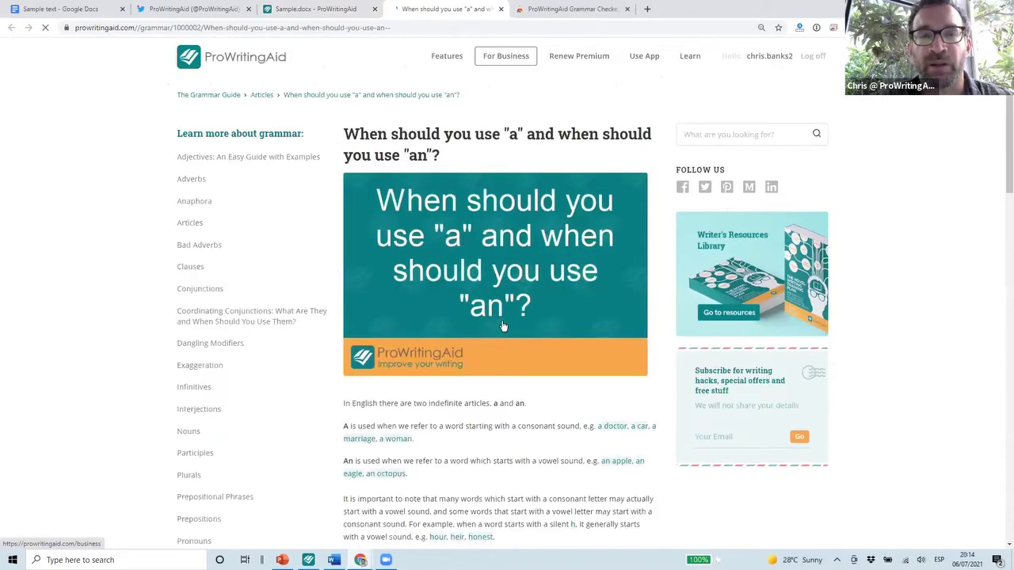
{"action": "scroll", "coordinate": [502, 327], "scroll_direction": "down", "scroll_amount": 2}
{"action": "scroll", "coordinate": [502, 326], "scroll_direction": "down", "scroll_amount": 4}
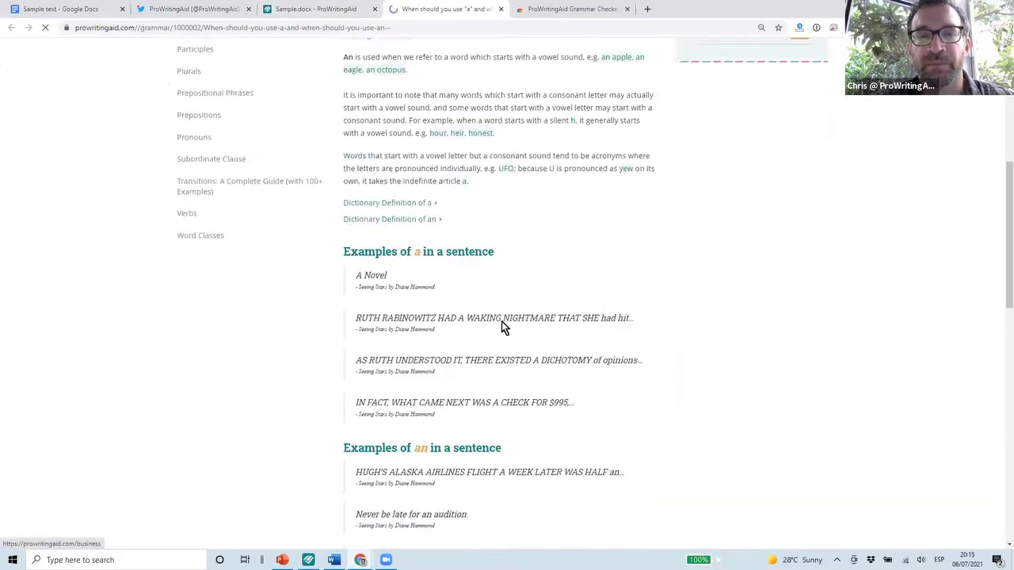
{"action": "scroll", "coordinate": [502, 325], "scroll_direction": "up", "scroll_amount": 5}
{"action": "scroll", "coordinate": [502, 327], "scroll_direction": "up", "scroll_amount": 1}
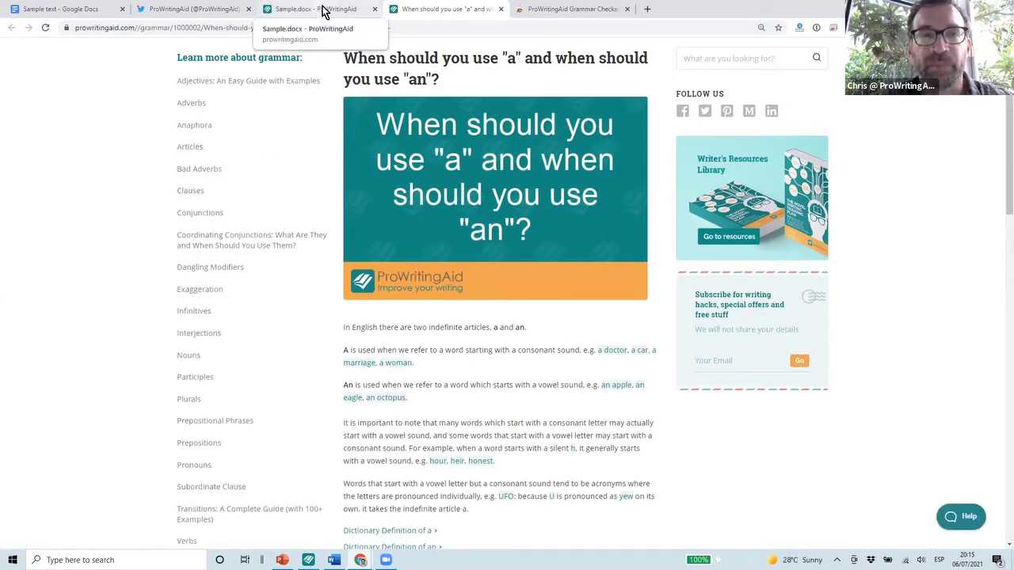
{"action": "scroll", "coordinate": [403, 200], "scroll_direction": "up", "scroll_amount": 1}
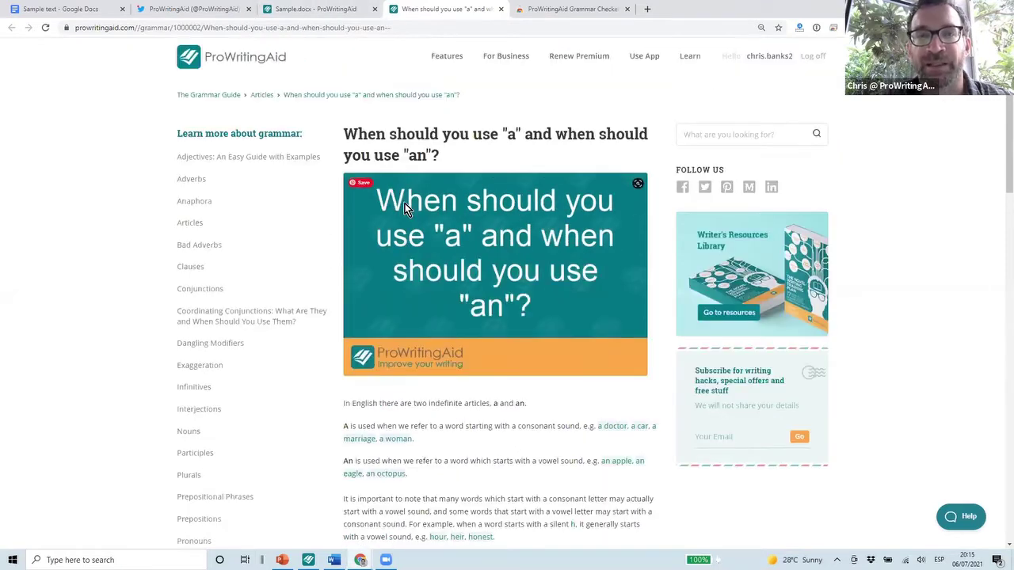
Step: Return to Sample.docx and open the explanation for the suggestion on "very" in the first paragraph
{"action": "left_click", "coordinate": [316, 9]}
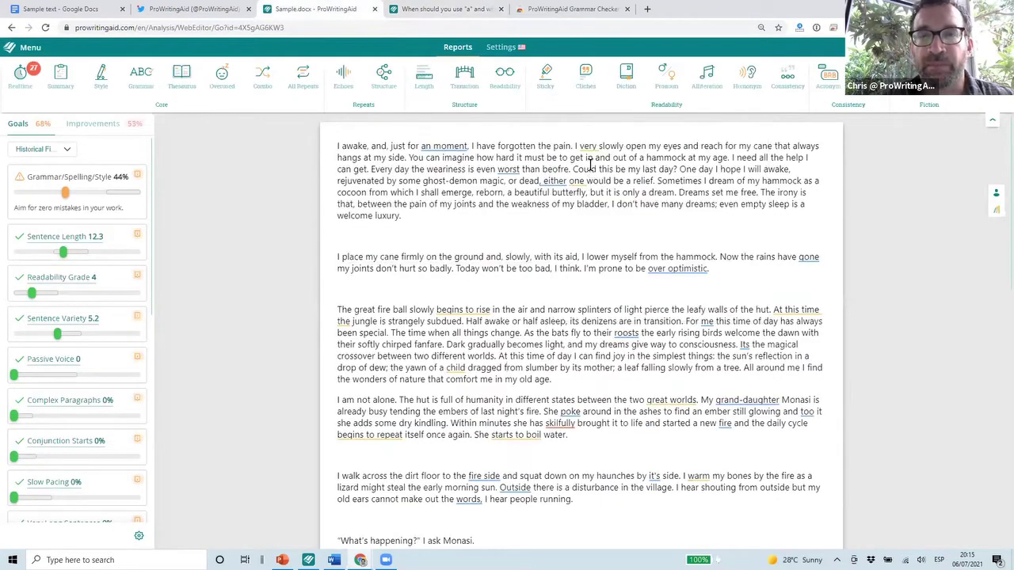
{"action": "mouse_move", "coordinate": [591, 148]}
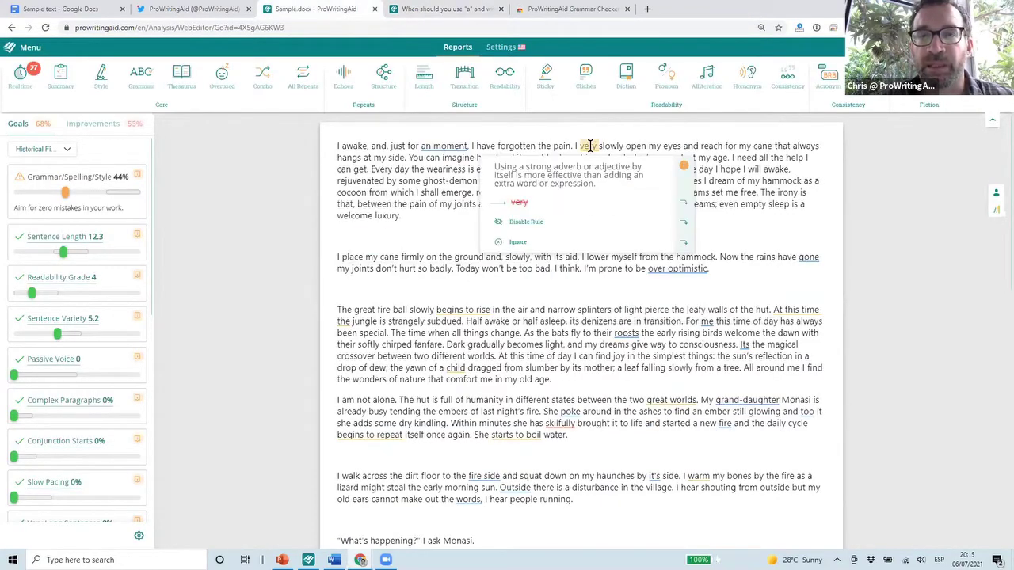
{"action": "left_click", "coordinate": [682, 169]}
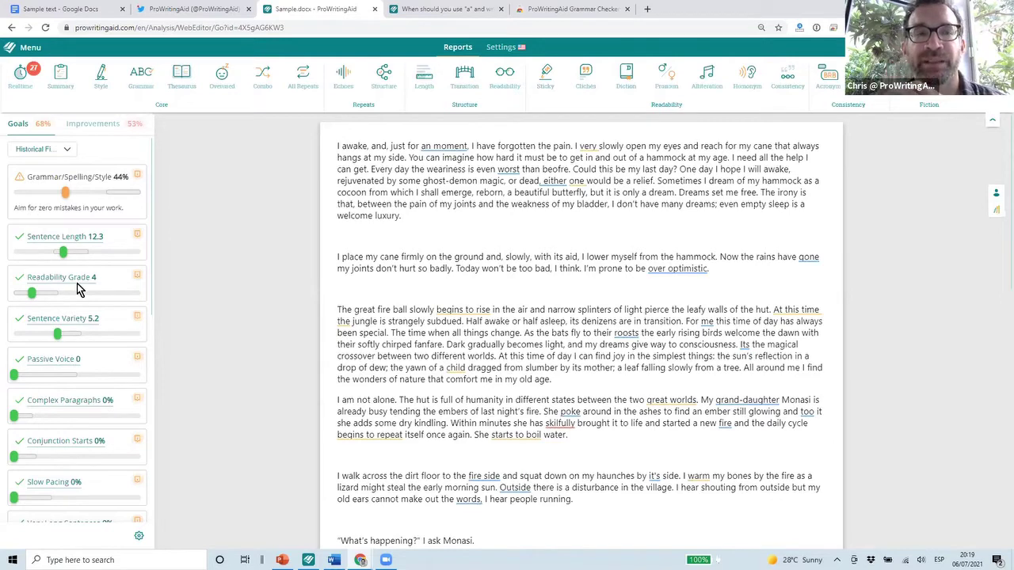
Step: Look through the available document types, from the business and technical ones to the creative, casual, web and script ones, without changing the selection
{"action": "left_click", "coordinate": [63, 150]}
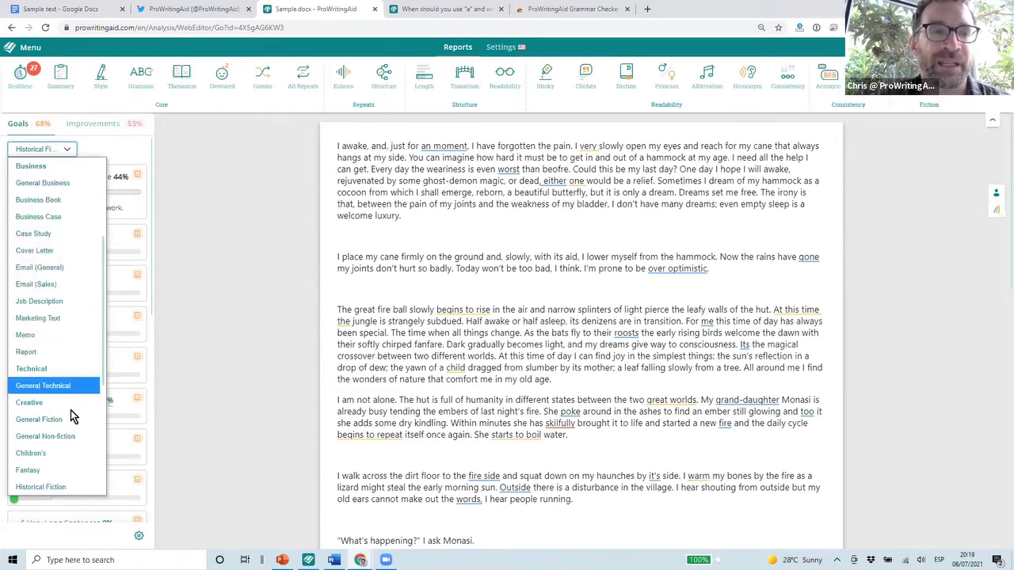
{"action": "scroll", "coordinate": [71, 417], "scroll_direction": "down", "scroll_amount": 5}
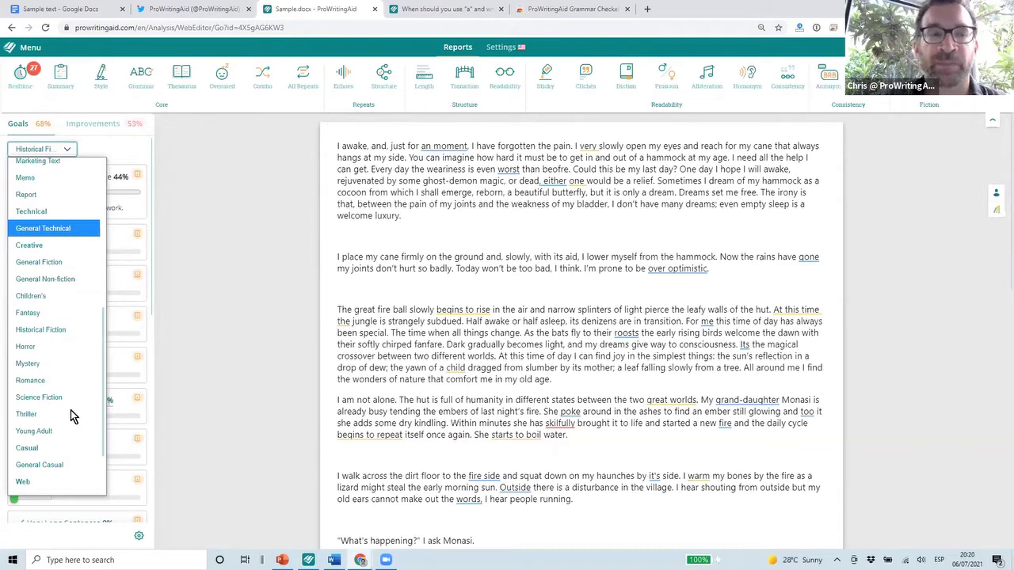
{"action": "scroll", "coordinate": [57, 409], "scroll_direction": "down", "scroll_amount": 1}
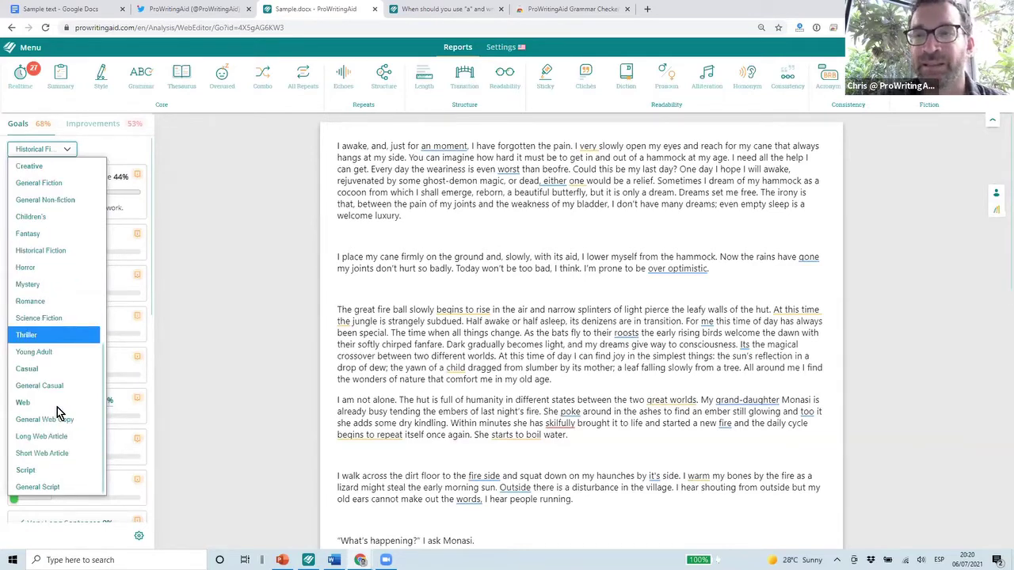
{"action": "left_click", "coordinate": [375, 235]}
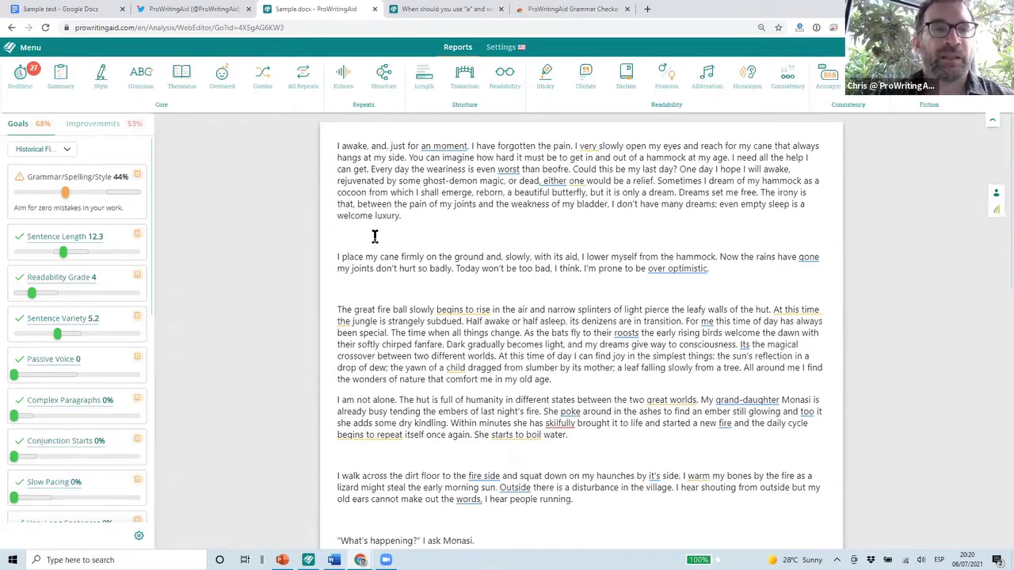
Step: Show the explanation for the "begins to rise" suggestion in the third paragraph and accept the replacement "rises"
{"action": "scroll", "coordinate": [375, 236], "scroll_direction": "down", "scroll_amount": 1}
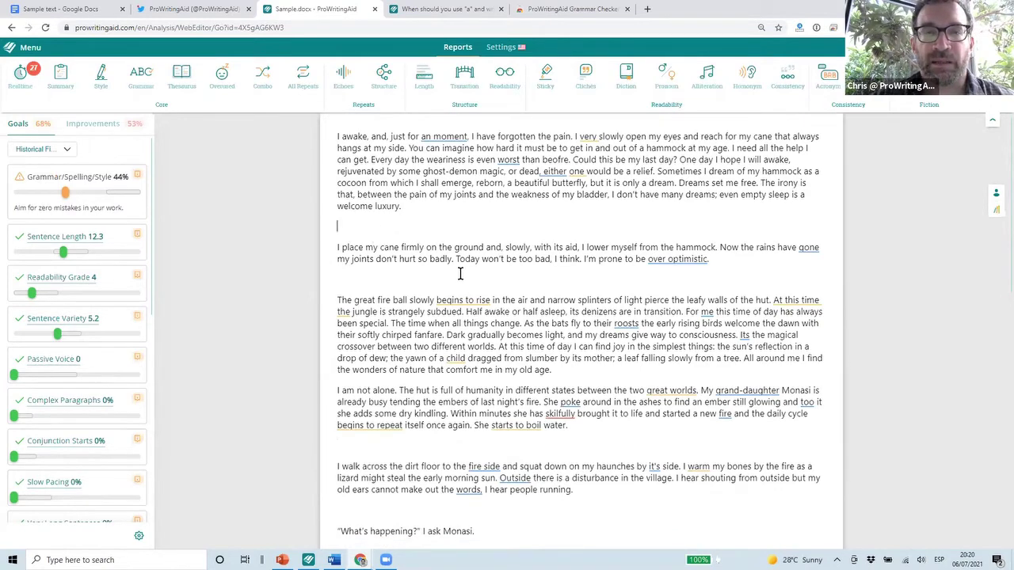
{"action": "mouse_move", "coordinate": [450, 301]}
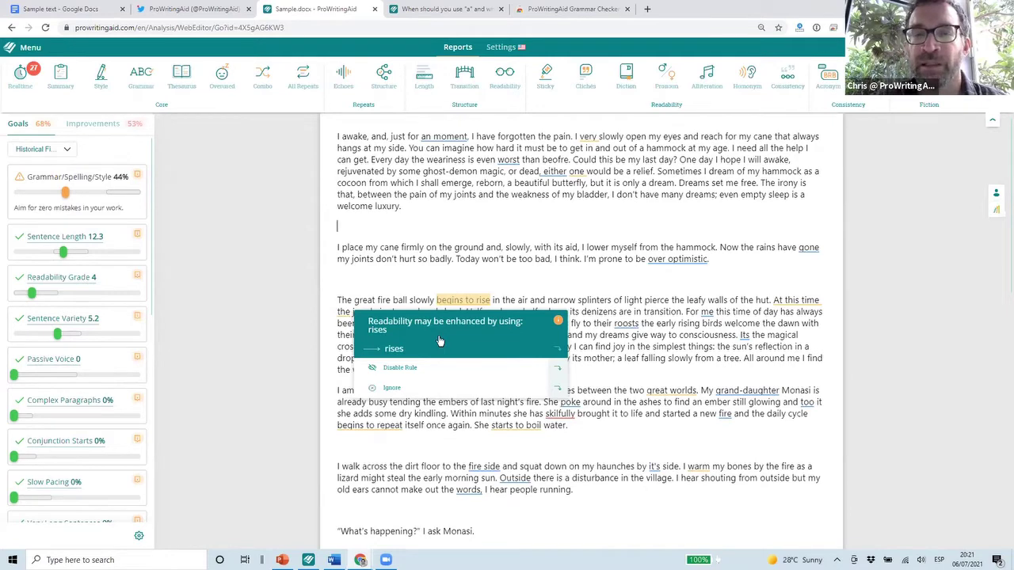
{"action": "left_click", "coordinate": [560, 323]}
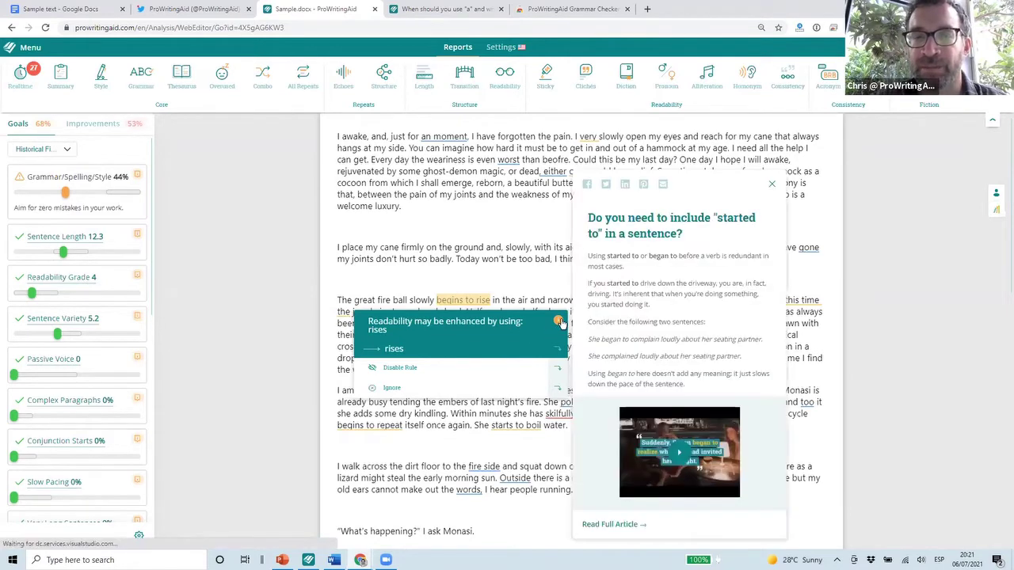
{"action": "left_click", "coordinate": [484, 325]}
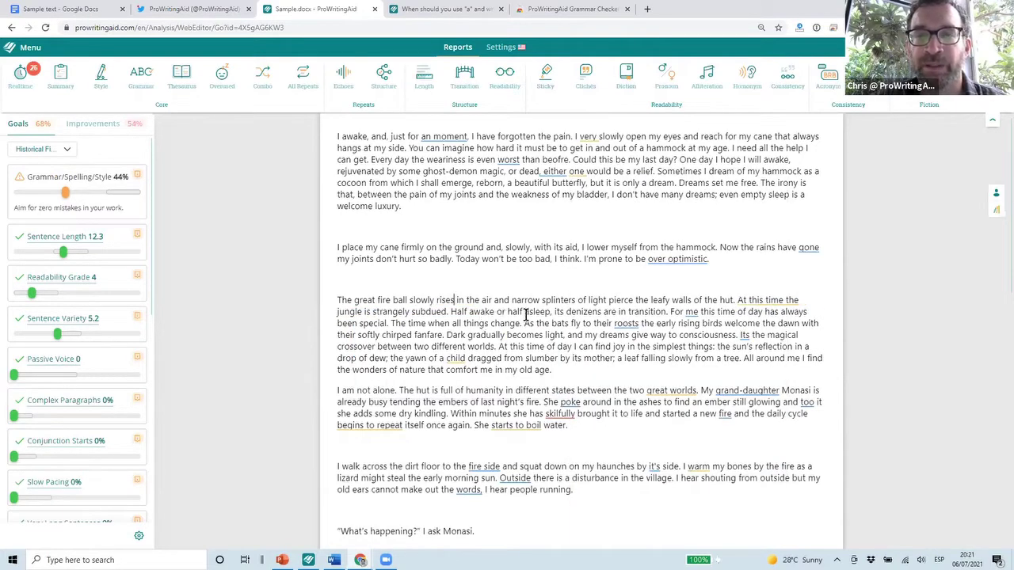
Step: Accept the suggestions to replace "starts to boil" with "boils" and to remove "one" after "either" in the first paragraph
{"action": "left_click", "coordinate": [507, 426]}
{"action": "left_click", "coordinate": [504, 458]}
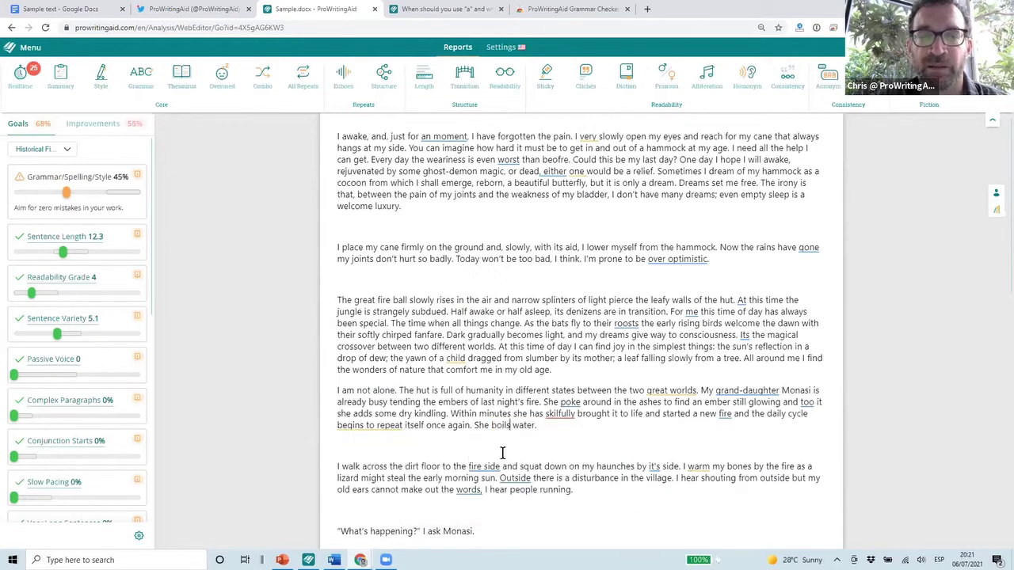
{"action": "scroll", "coordinate": [503, 453], "scroll_direction": "down", "scroll_amount": 3}
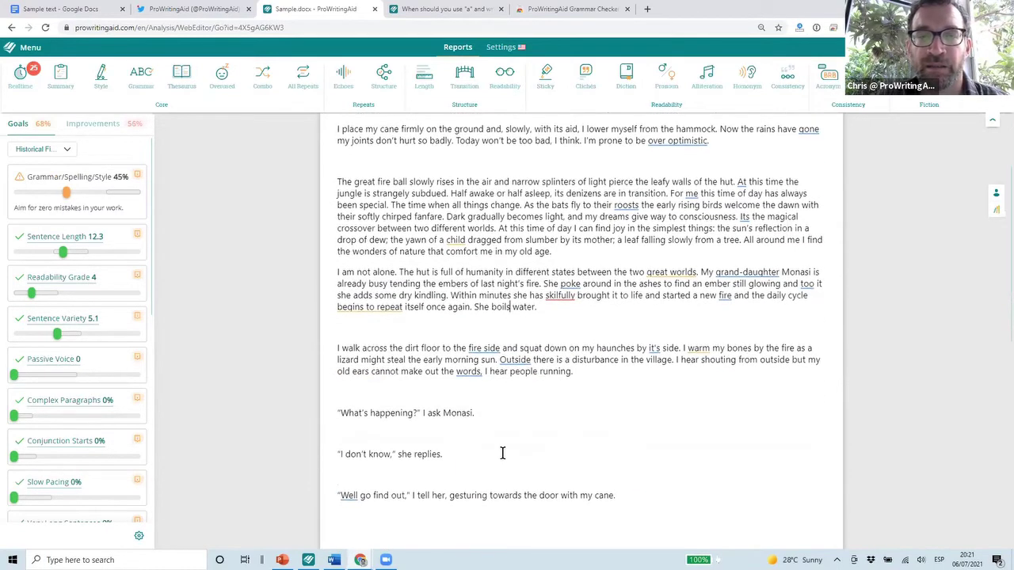
{"action": "scroll", "coordinate": [503, 453], "scroll_direction": "up", "scroll_amount": 3}
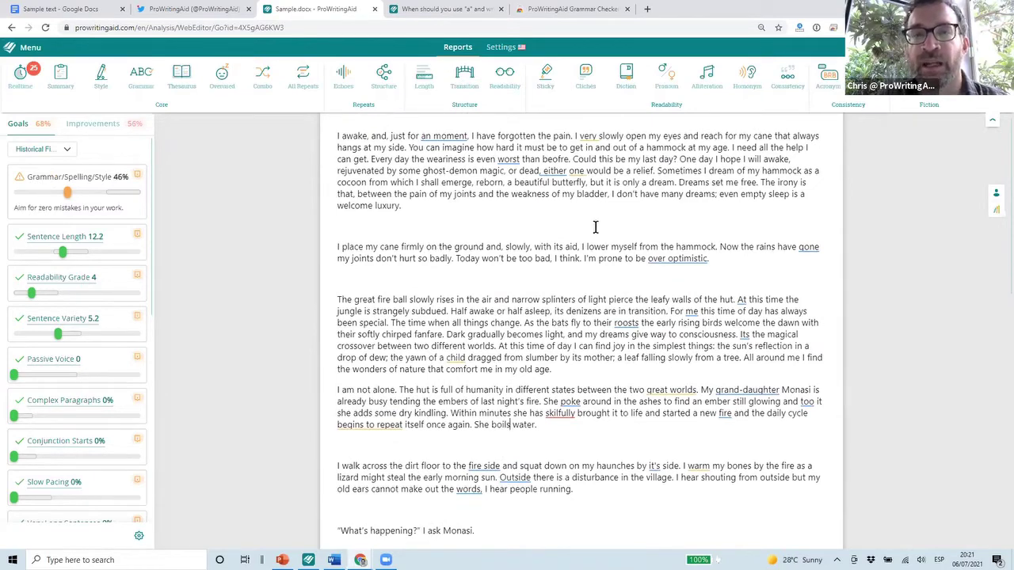
{"action": "mouse_move", "coordinate": [579, 172]}
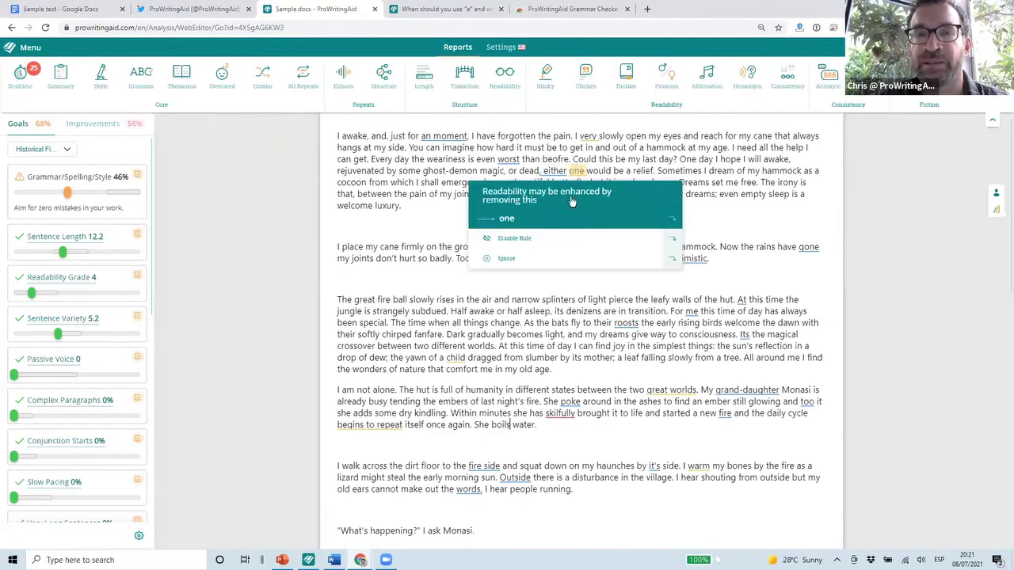
{"action": "left_click", "coordinate": [572, 201]}
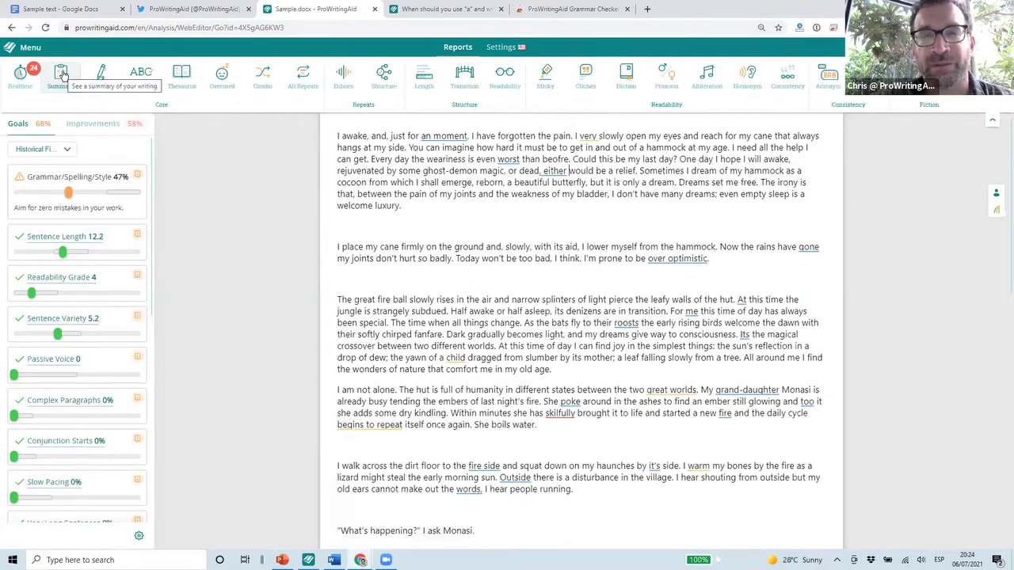
Step: Generate the document's Summary Report and review its key scores, the goals that look great and the areas that may need work
{"action": "left_click", "coordinate": [62, 73]}
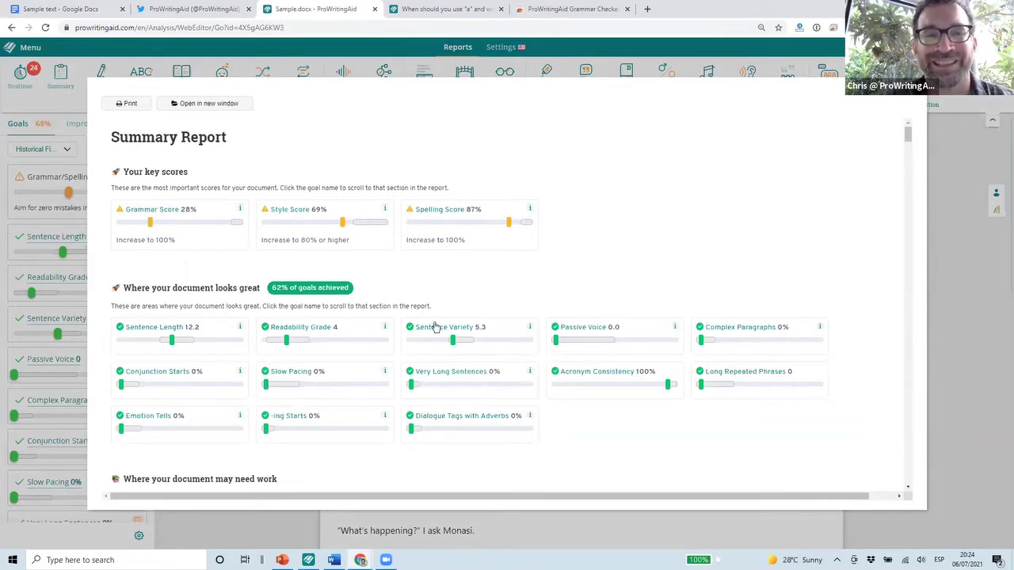
{"action": "scroll", "coordinate": [485, 361], "scroll_direction": "down", "scroll_amount": 2}
{"action": "scroll", "coordinate": [484, 365], "scroll_direction": "down", "scroll_amount": 2}
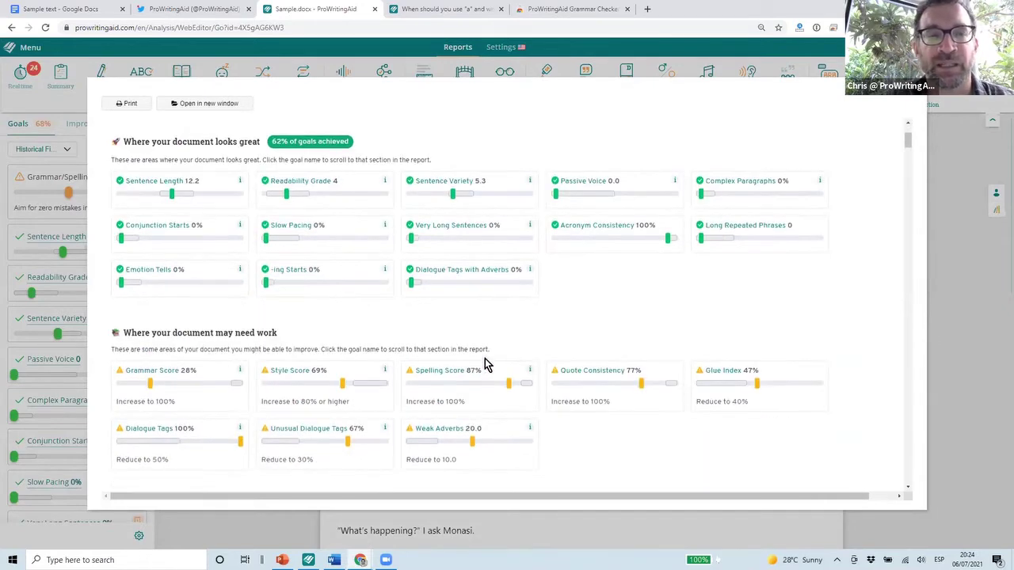
{"action": "scroll", "coordinate": [482, 362], "scroll_direction": "down", "scroll_amount": 2}
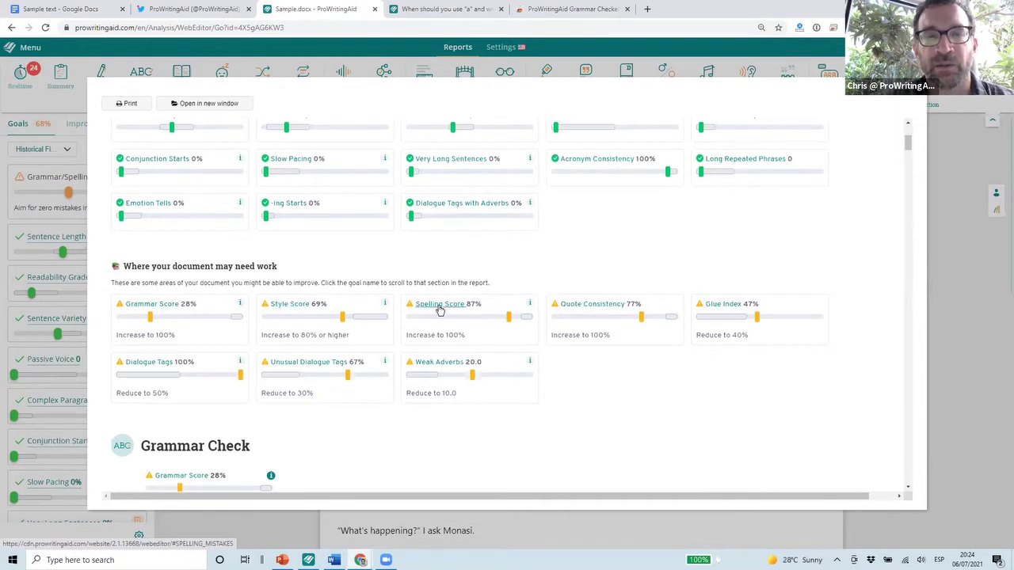
Step: Go to the report's Weak Adverbs section and examine the adverb usage chart against the Historical Fiction and Stephen King averages
{"action": "left_click", "coordinate": [441, 364]}
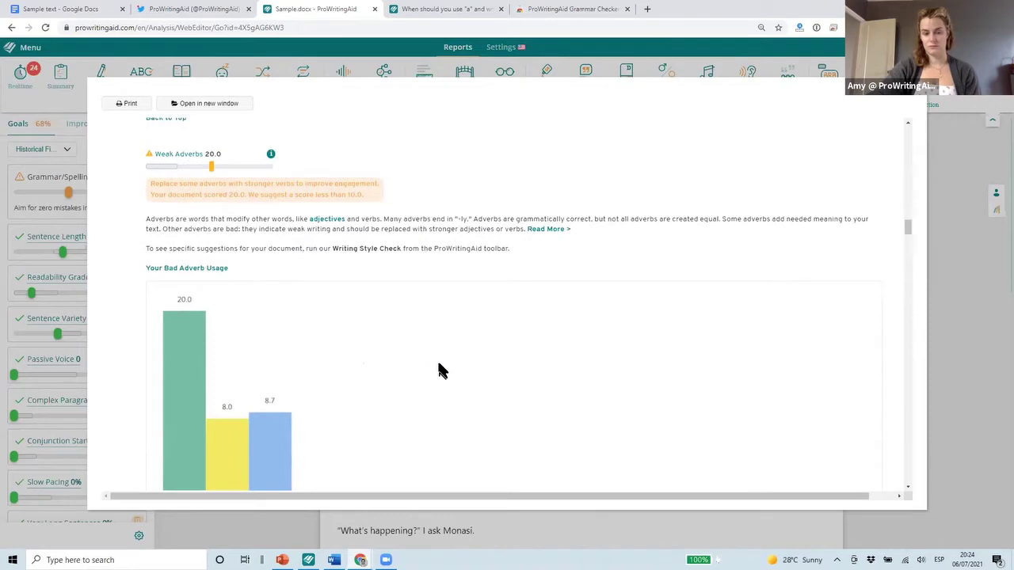
{"action": "scroll", "coordinate": [441, 372], "scroll_direction": "down", "scroll_amount": 1}
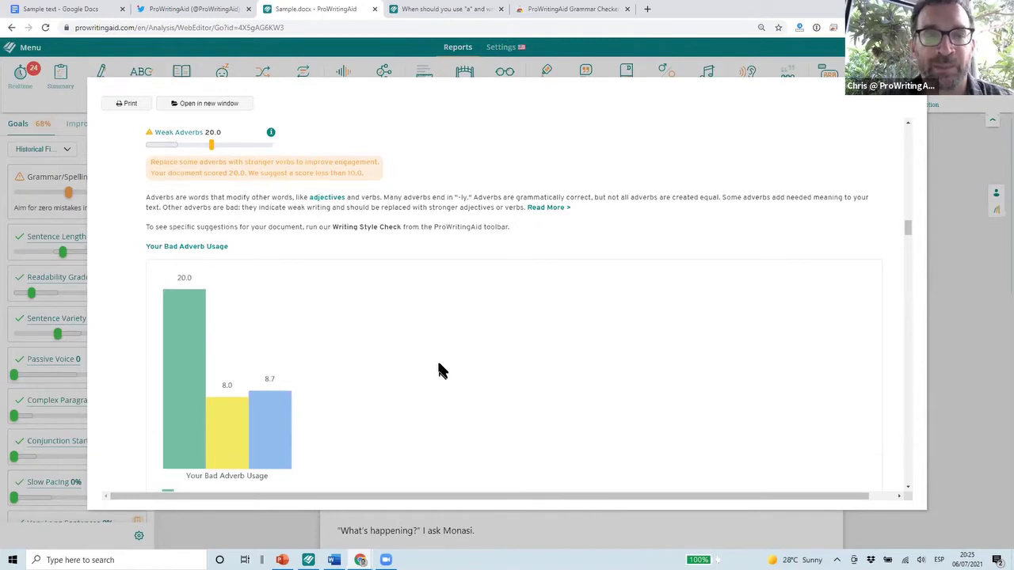
{"action": "scroll", "coordinate": [441, 372], "scroll_direction": "down", "scroll_amount": 1}
{"action": "scroll", "coordinate": [441, 372], "scroll_direction": "down", "scroll_amount": 1}
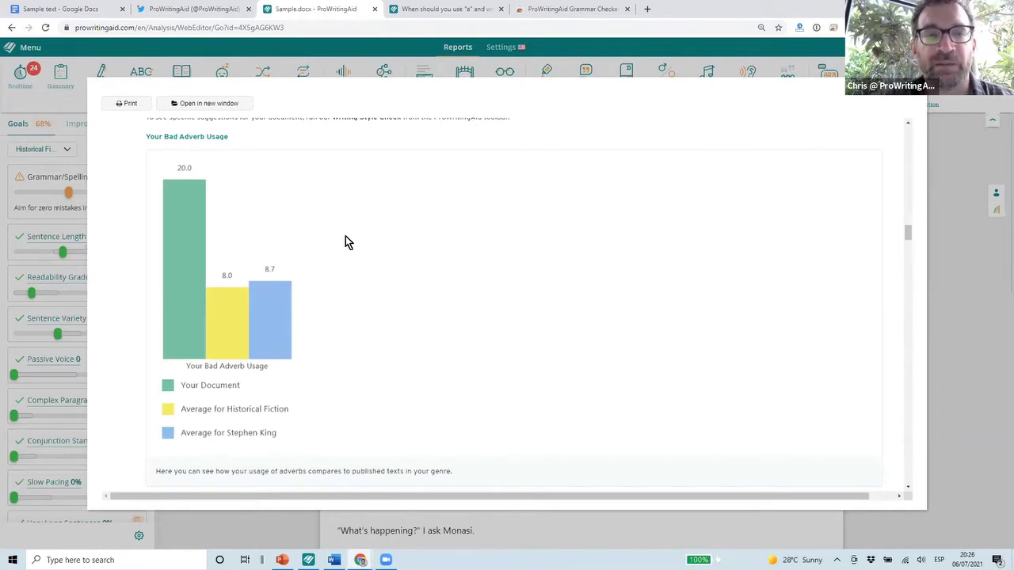
{"action": "scroll", "coordinate": [346, 236], "scroll_direction": "up", "scroll_amount": 1}
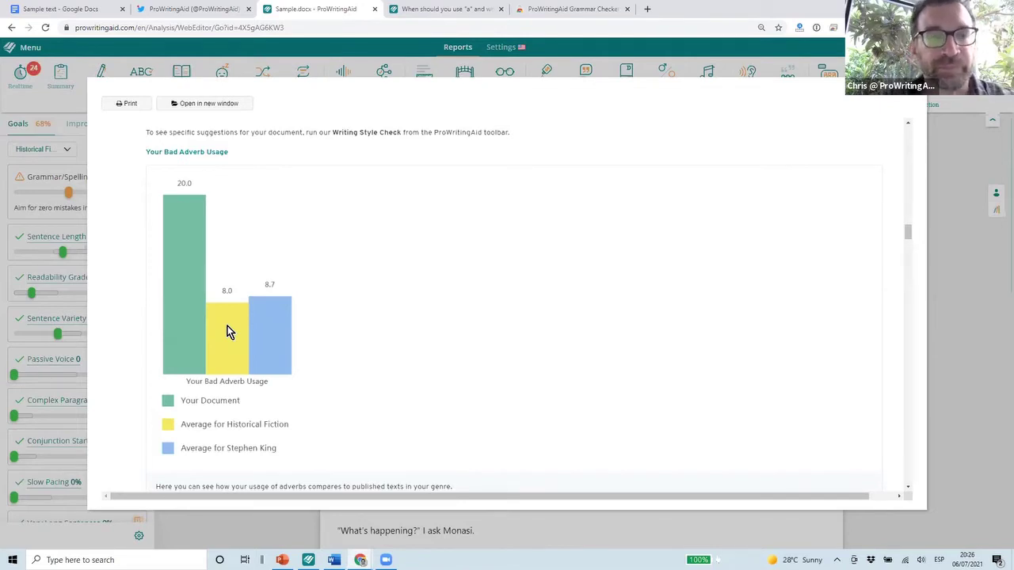
{"action": "scroll", "coordinate": [227, 331], "scroll_direction": "down", "scroll_amount": 1}
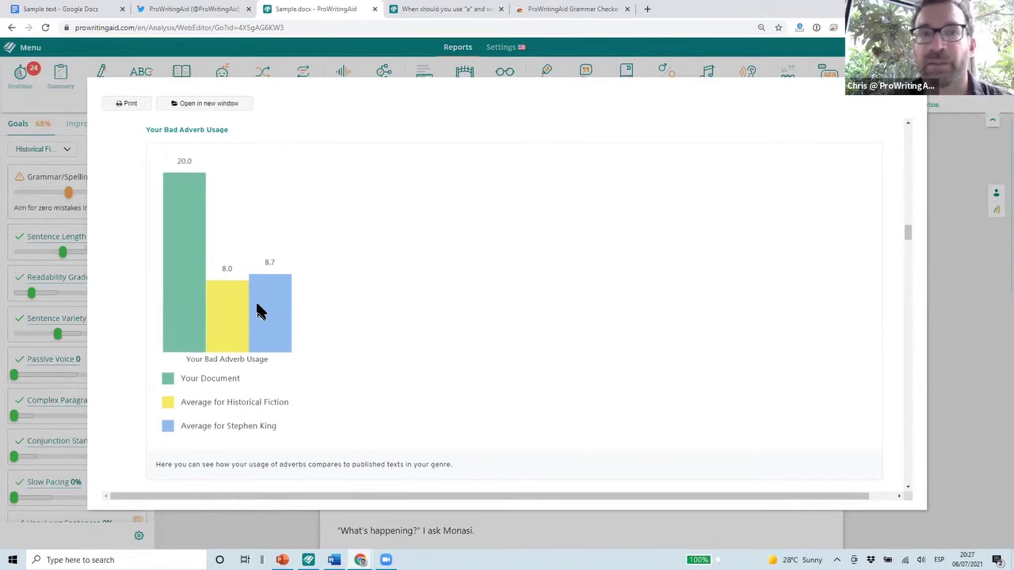
{"action": "scroll", "coordinate": [260, 312], "scroll_direction": "down", "scroll_amount": 1}
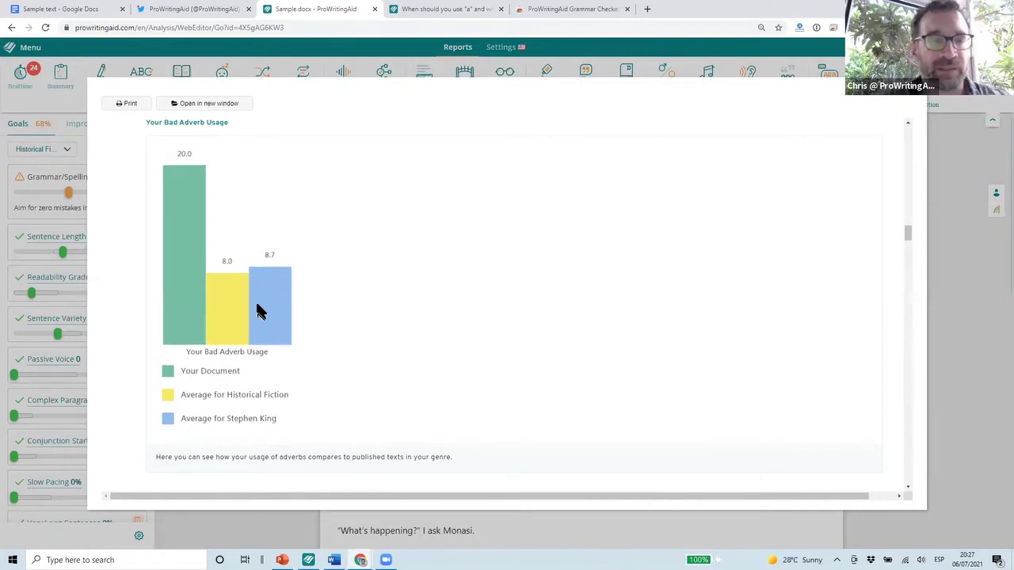
Step: Examine the Emotion Tells section of the report, including its explanation and the breakdown chart per 1,000 words
{"action": "scroll", "coordinate": [257, 311], "scroll_direction": "up", "scroll_amount": 4}
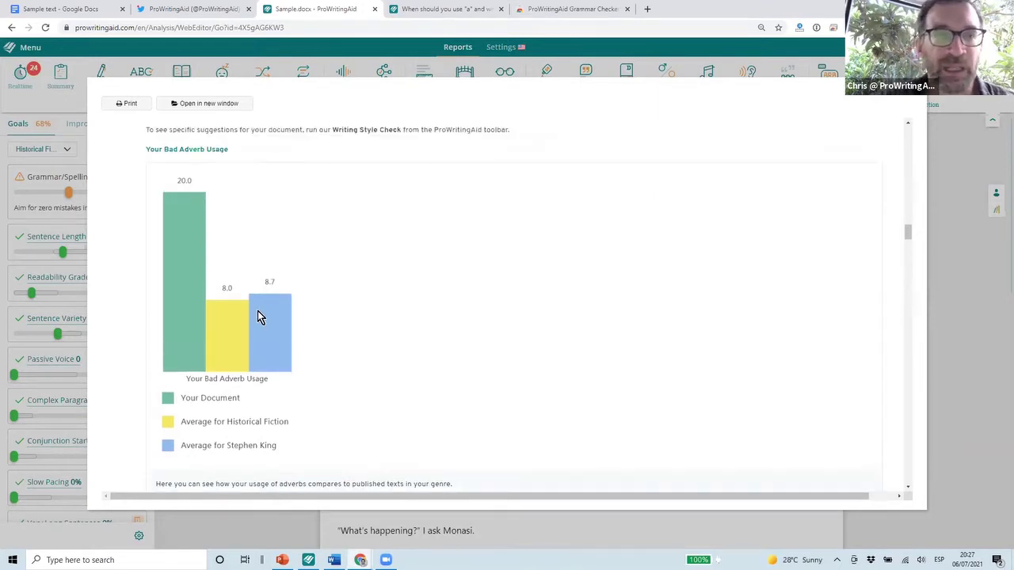
{"action": "scroll", "coordinate": [258, 317], "scroll_direction": "up", "scroll_amount": 5}
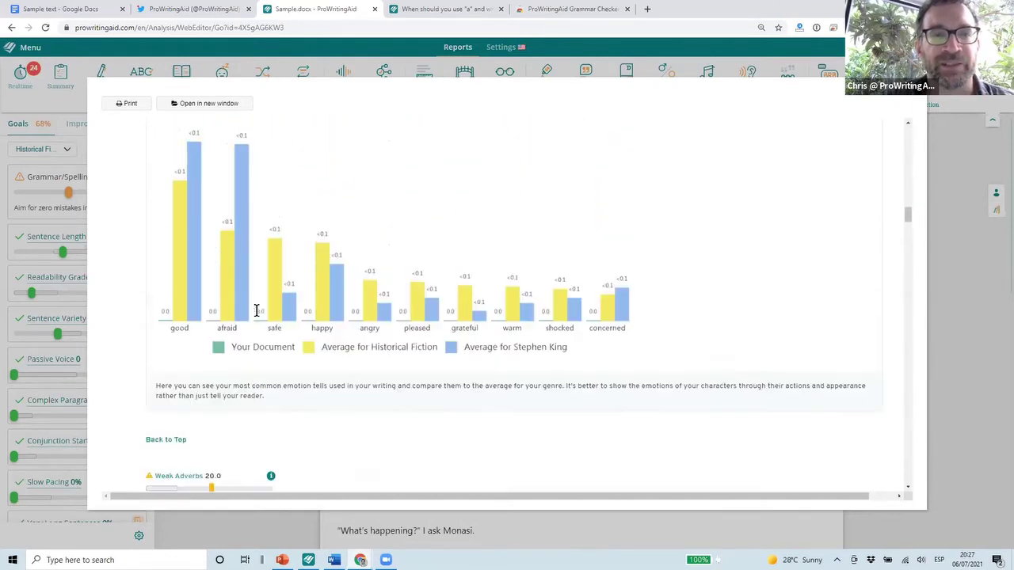
{"action": "scroll", "coordinate": [258, 316], "scroll_direction": "down", "scroll_amount": 1}
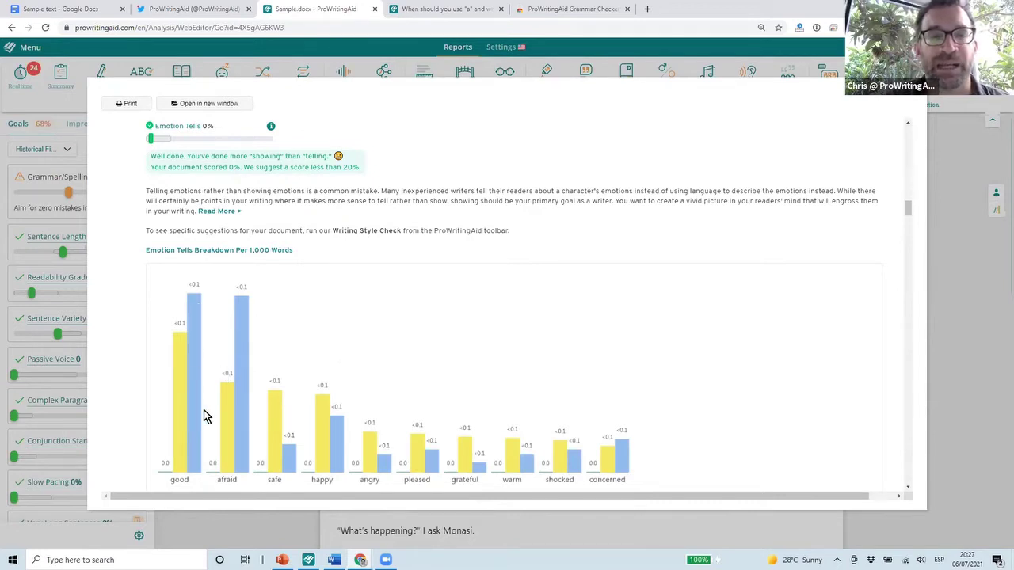
{"action": "scroll", "coordinate": [203, 414], "scroll_direction": "down", "scroll_amount": 1}
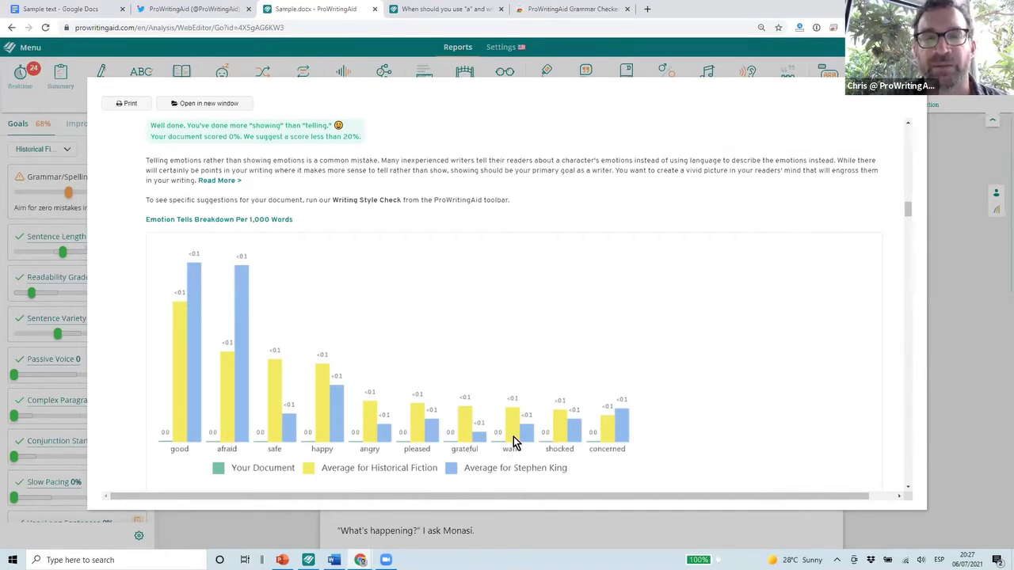
{"action": "scroll", "coordinate": [514, 441], "scroll_direction": "up", "scroll_amount": 1}
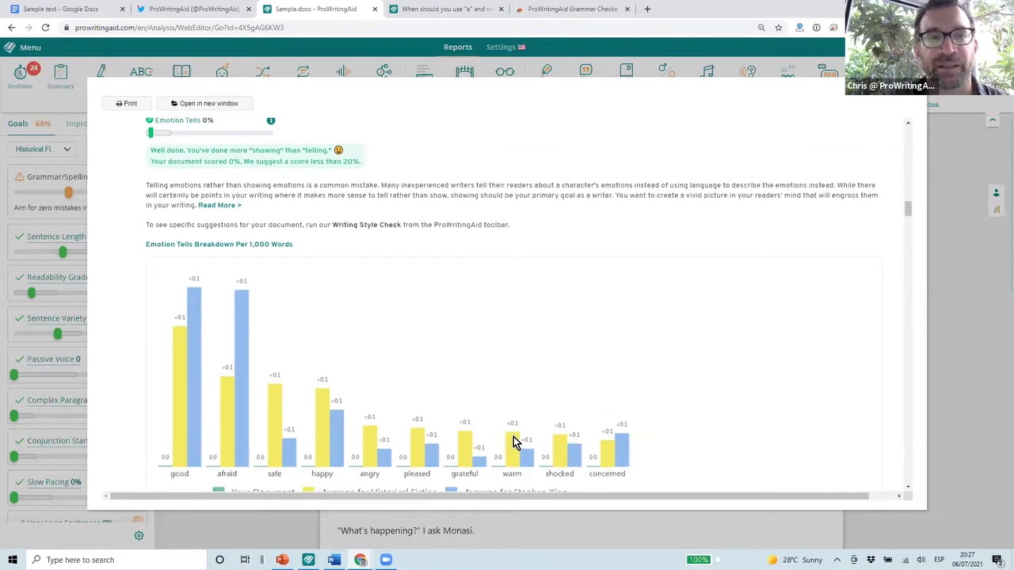
{"action": "scroll", "coordinate": [463, 346], "scroll_direction": "up", "scroll_amount": 2}
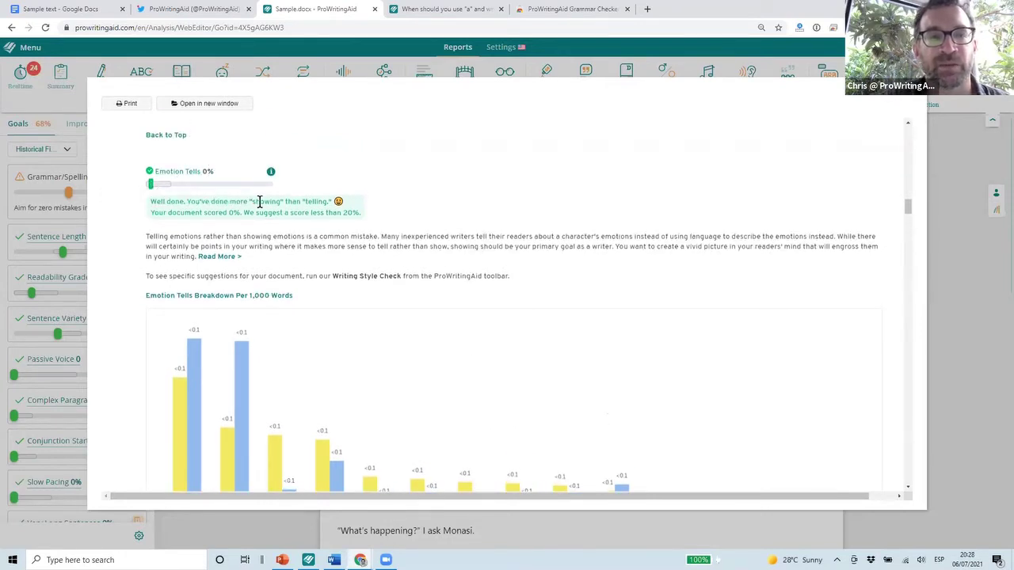
Step: Look back through the report's style and spelling sections up to the Grammar Check issue table, and close the report
{"action": "scroll", "coordinate": [259, 201], "scroll_direction": "up", "scroll_amount": 7}
{"action": "scroll", "coordinate": [259, 201], "scroll_direction": "up", "scroll_amount": 15}
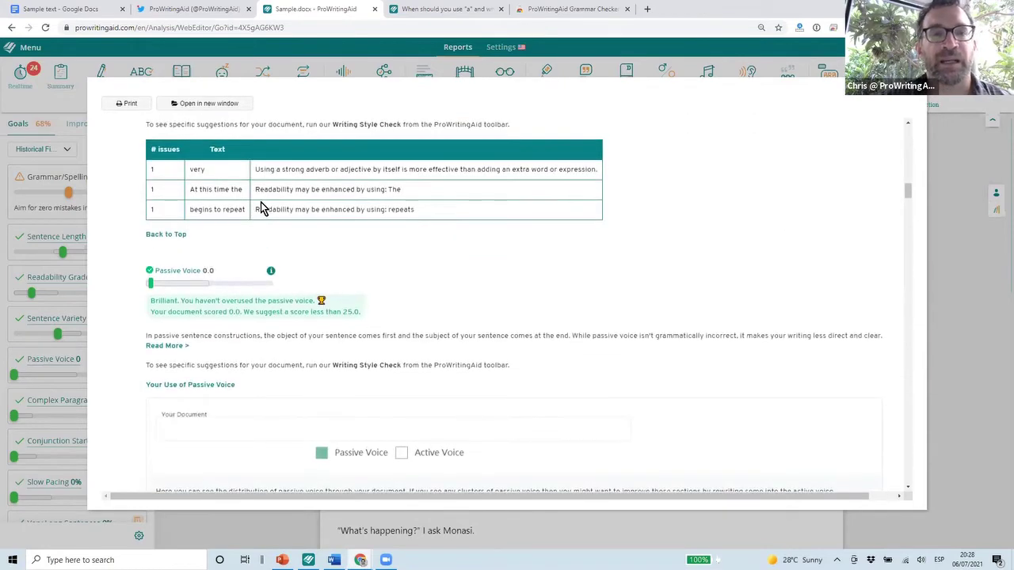
{"action": "scroll", "coordinate": [259, 201], "scroll_direction": "up", "scroll_amount": 12}
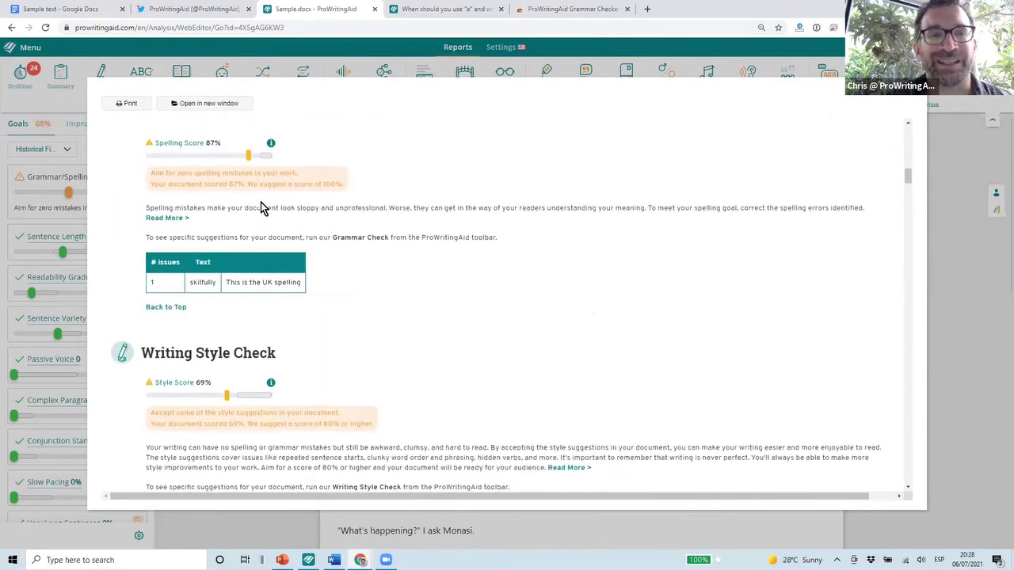
{"action": "scroll", "coordinate": [261, 202], "scroll_direction": "up", "scroll_amount": 18}
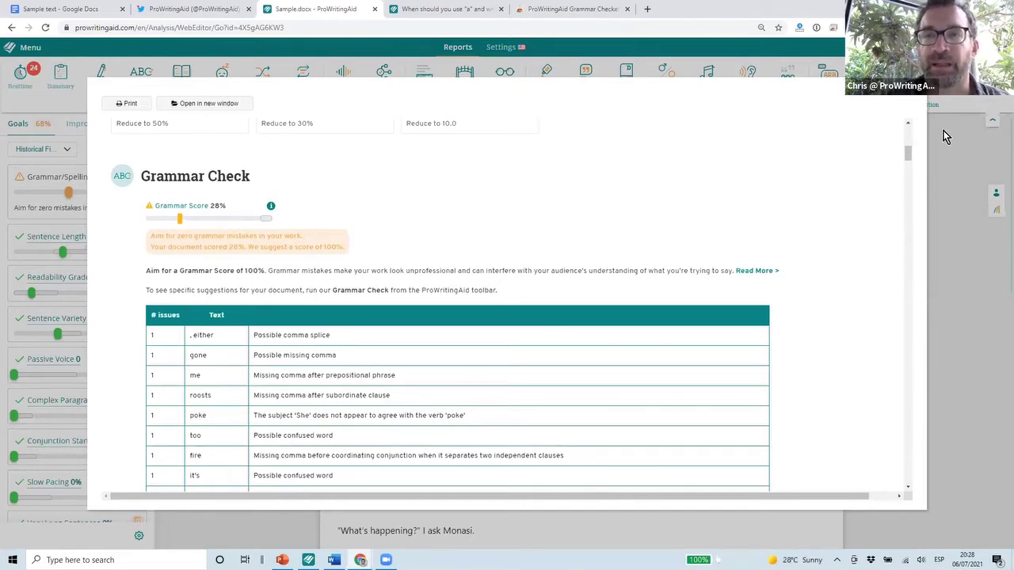
{"action": "left_click", "coordinate": [912, 93]}
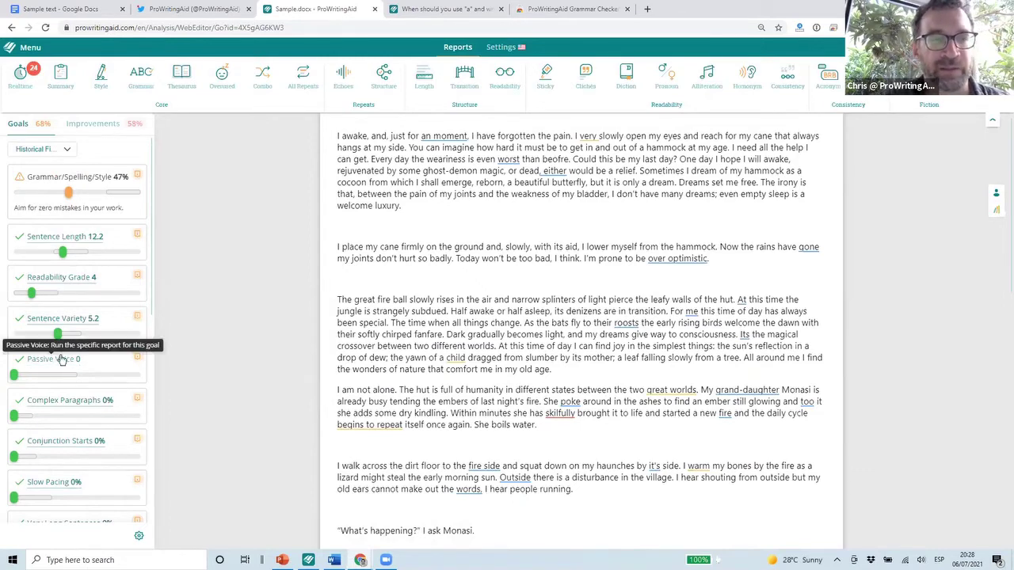
Step: Run the Readability report from the Readability Grade goal and show the reading-ease details for the first paragraph
{"action": "left_click", "coordinate": [69, 278]}
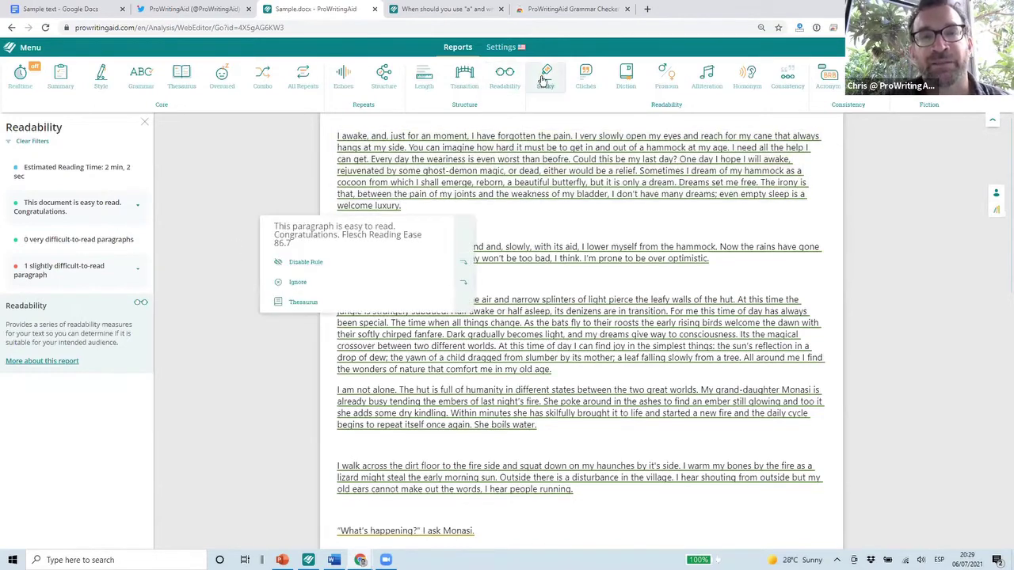
{"action": "mouse_move", "coordinate": [566, 216]}
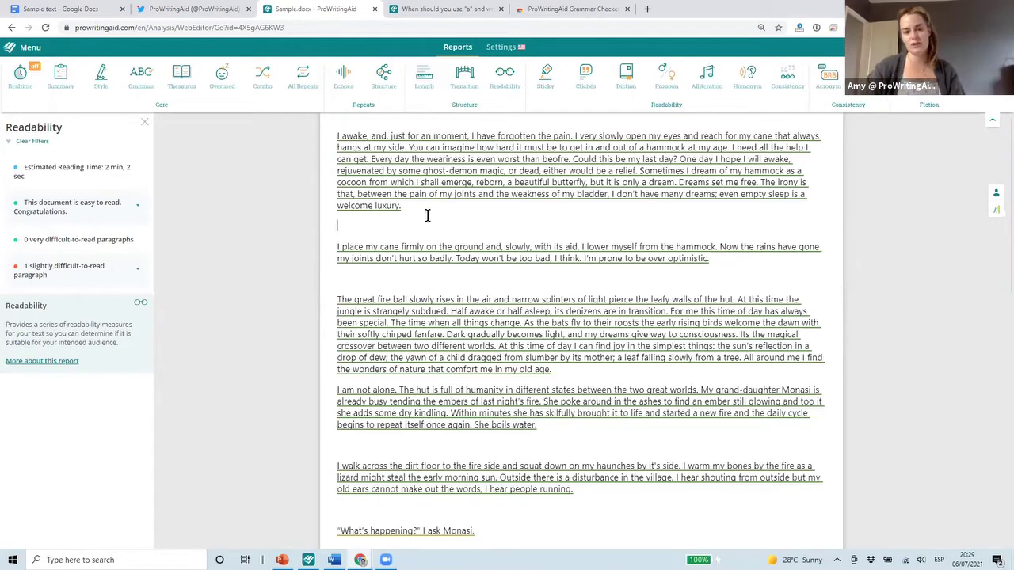
{"action": "left_click", "coordinate": [344, 149]}
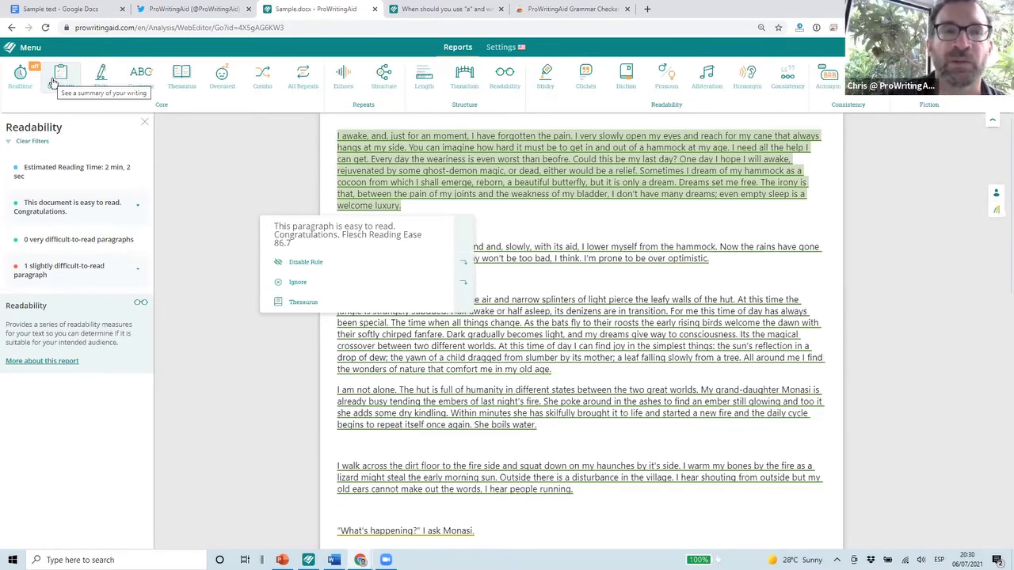
Step: Return to the real-time check and review the Historical Fiction goals from Grammar/Spelling/Style down to Weak Adverbs
{"action": "left_click", "coordinate": [20, 79]}
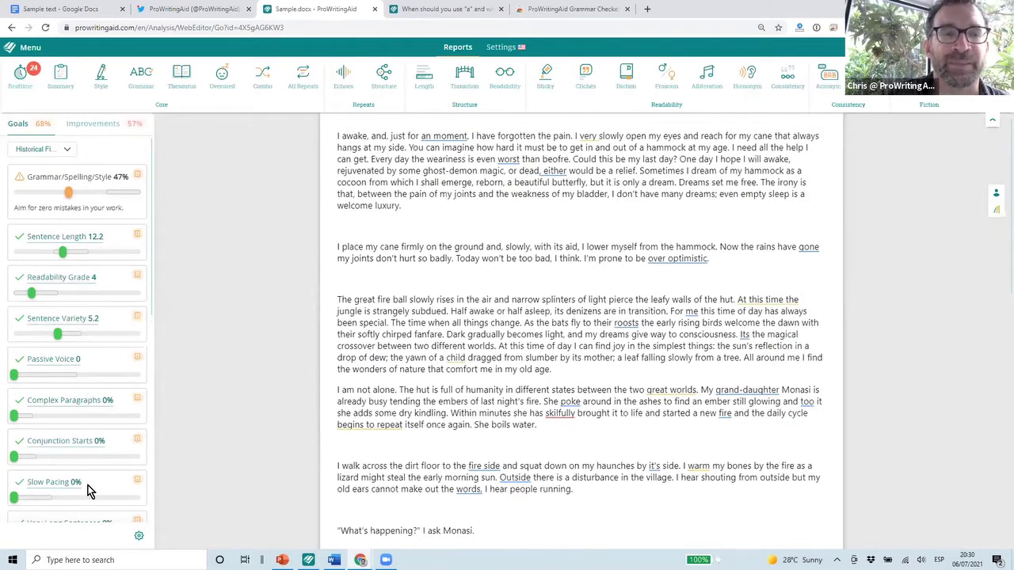
{"action": "scroll", "coordinate": [99, 415], "scroll_direction": "down", "scroll_amount": 3}
{"action": "scroll", "coordinate": [100, 416], "scroll_direction": "up", "scroll_amount": 3}
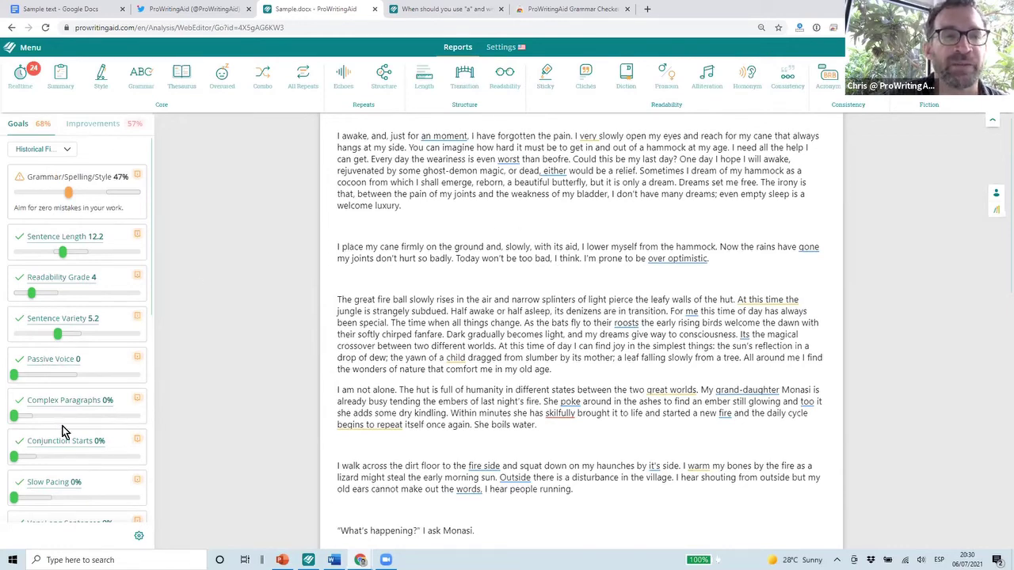
{"action": "scroll", "coordinate": [70, 395], "scroll_direction": "down", "scroll_amount": 2}
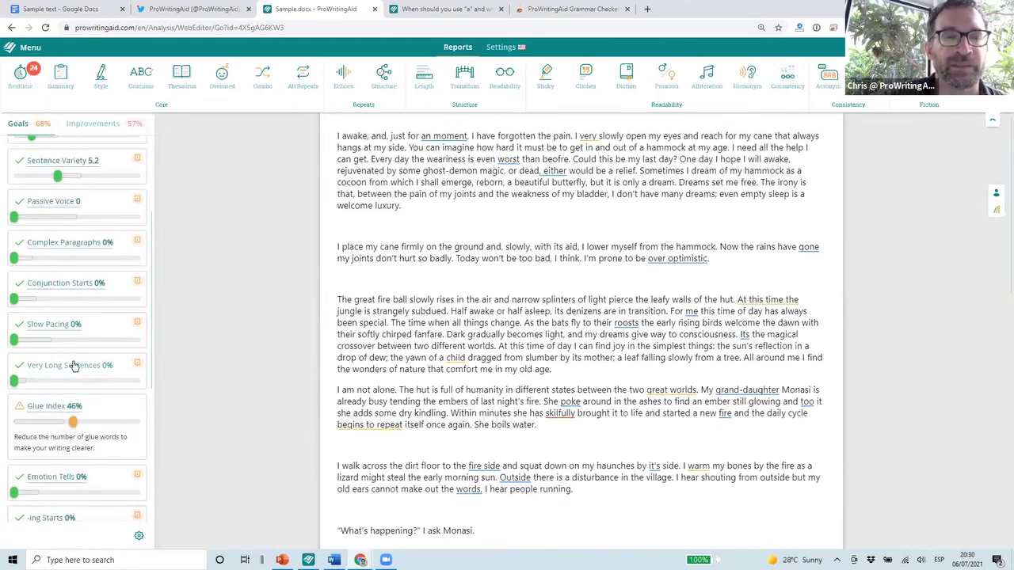
{"action": "scroll", "coordinate": [73, 367], "scroll_direction": "down", "scroll_amount": 2}
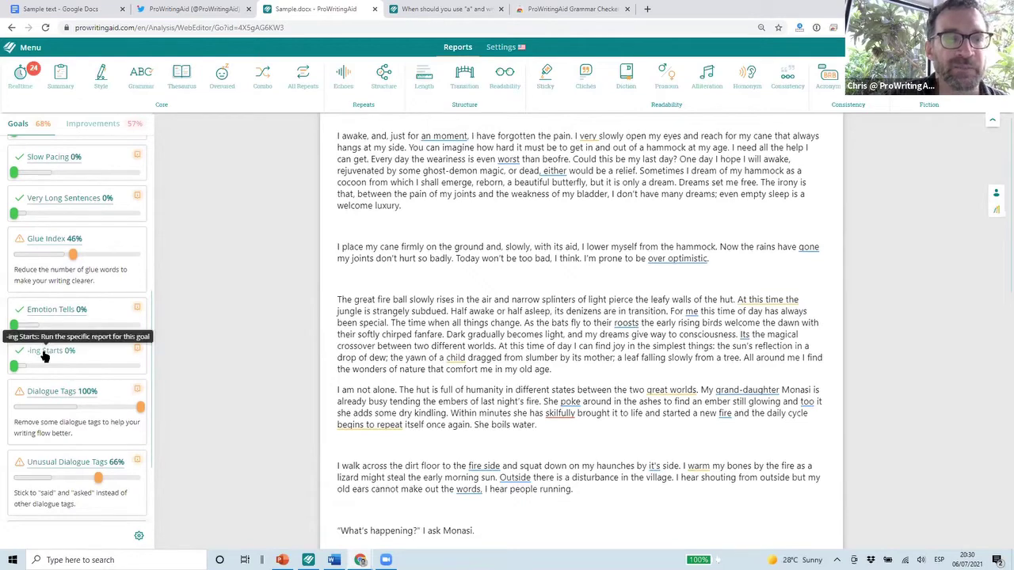
{"action": "scroll", "coordinate": [45, 356], "scroll_direction": "down", "scroll_amount": 1}
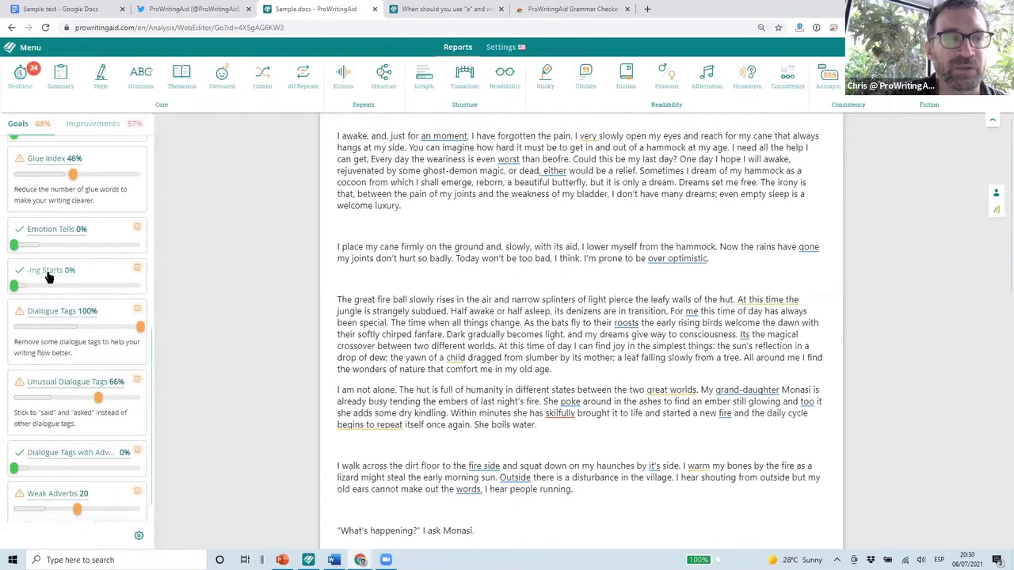
{"action": "scroll", "coordinate": [48, 272], "scroll_direction": "down", "scroll_amount": 1}
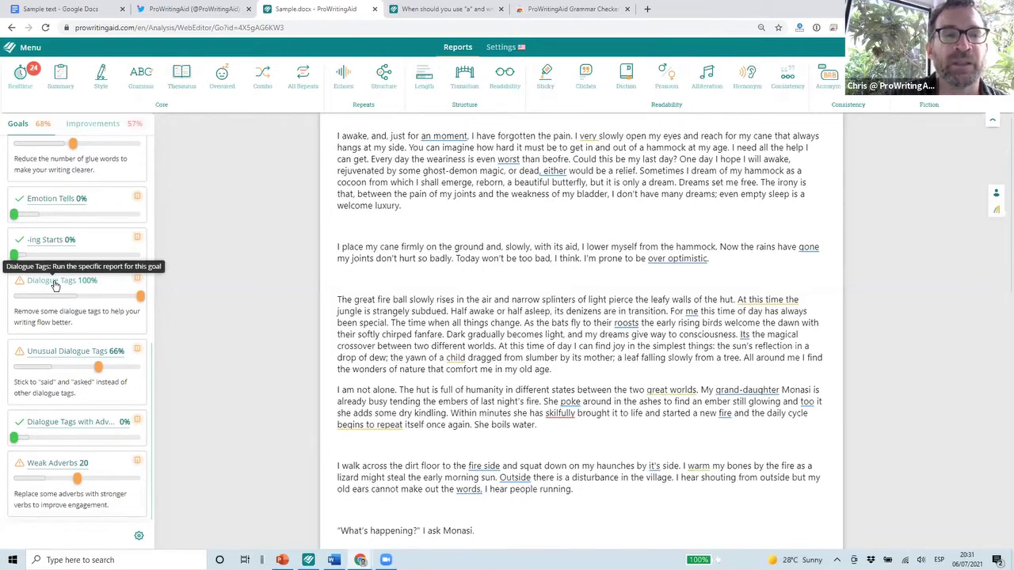
Step: Run the Dialogue Tags report from its goal, list the dialogue tags found, and go to the "ask" tag in the text
{"action": "left_click", "coordinate": [54, 282]}
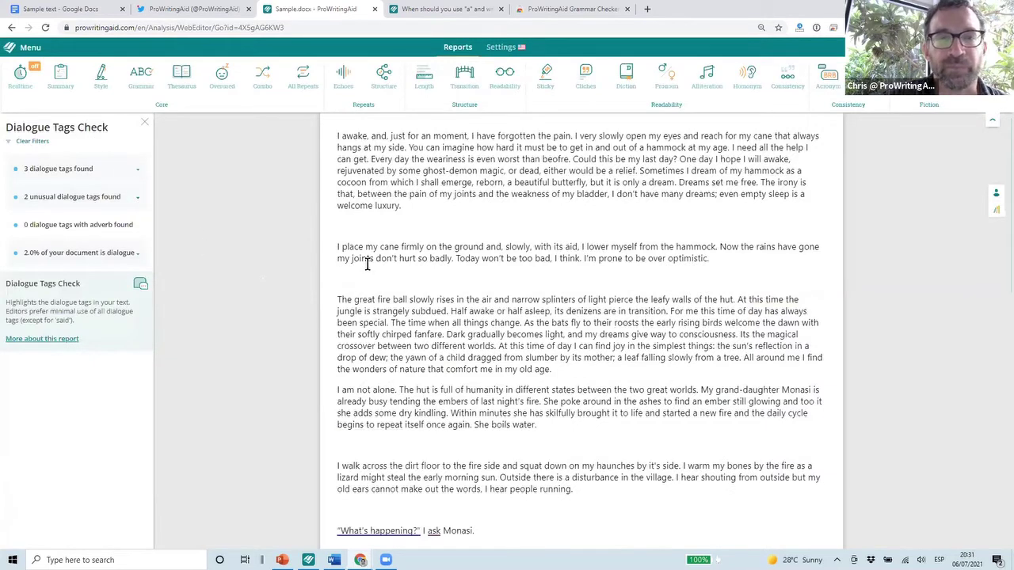
{"action": "left_click", "coordinate": [108, 168]}
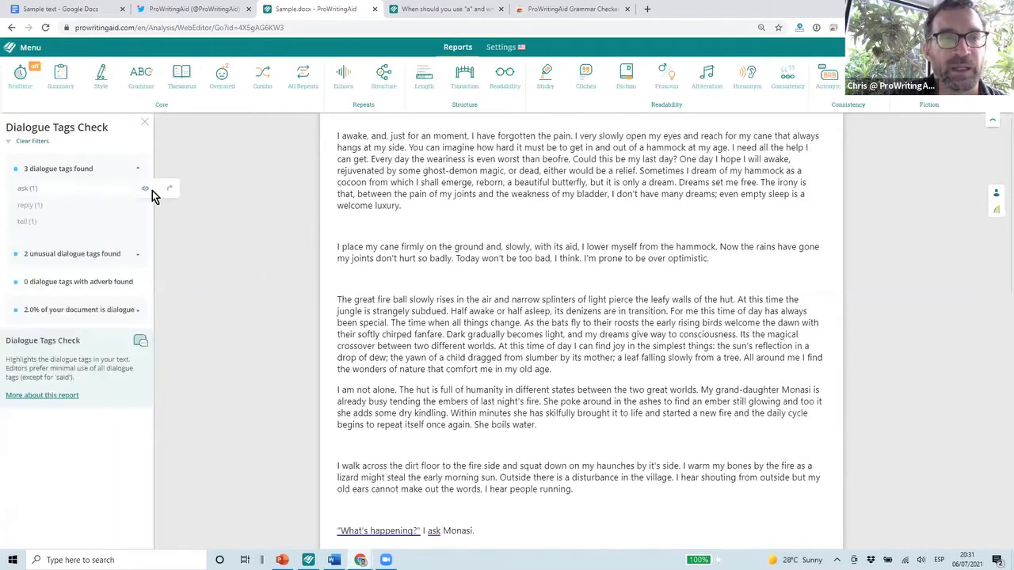
{"action": "left_click", "coordinate": [169, 192]}
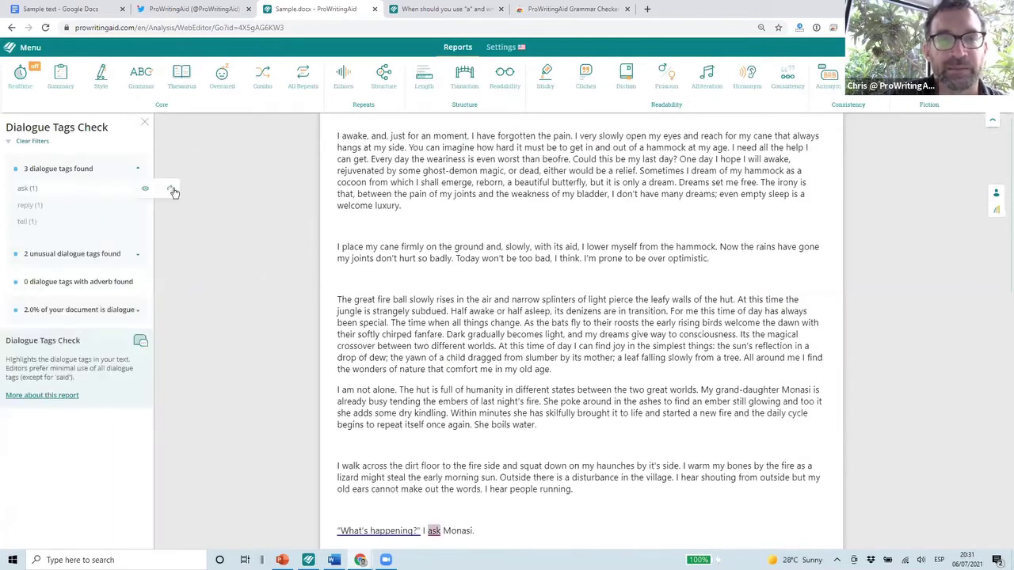
{"action": "scroll", "coordinate": [550, 324], "scroll_direction": "down", "scroll_amount": 3}
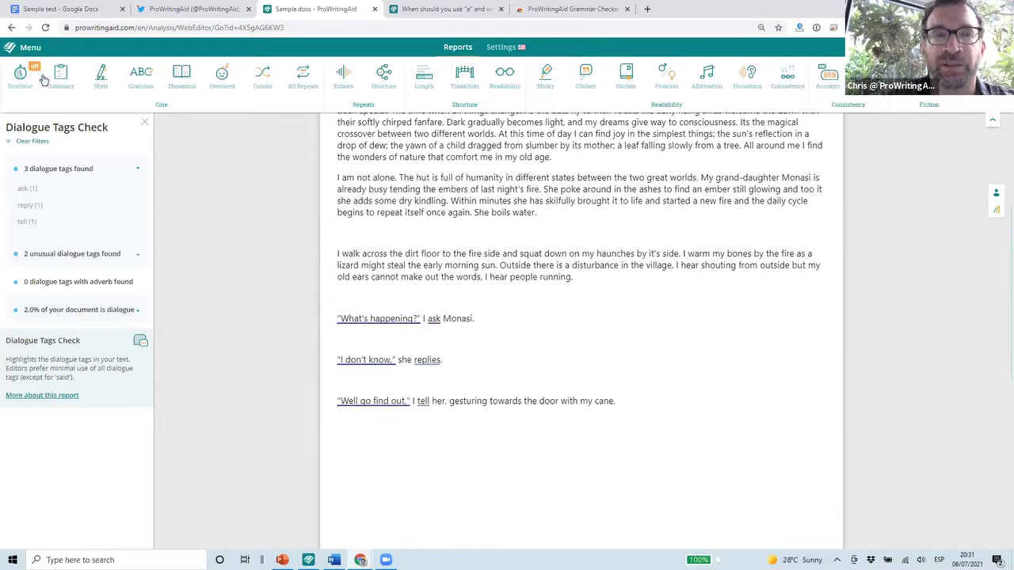
Step: Reactivate the real-time check and look through the whole goals list again, including the dialogue tag and adverb goals
{"action": "left_click", "coordinate": [18, 79]}
{"action": "scroll", "coordinate": [467, 237], "scroll_direction": "up", "scroll_amount": 3}
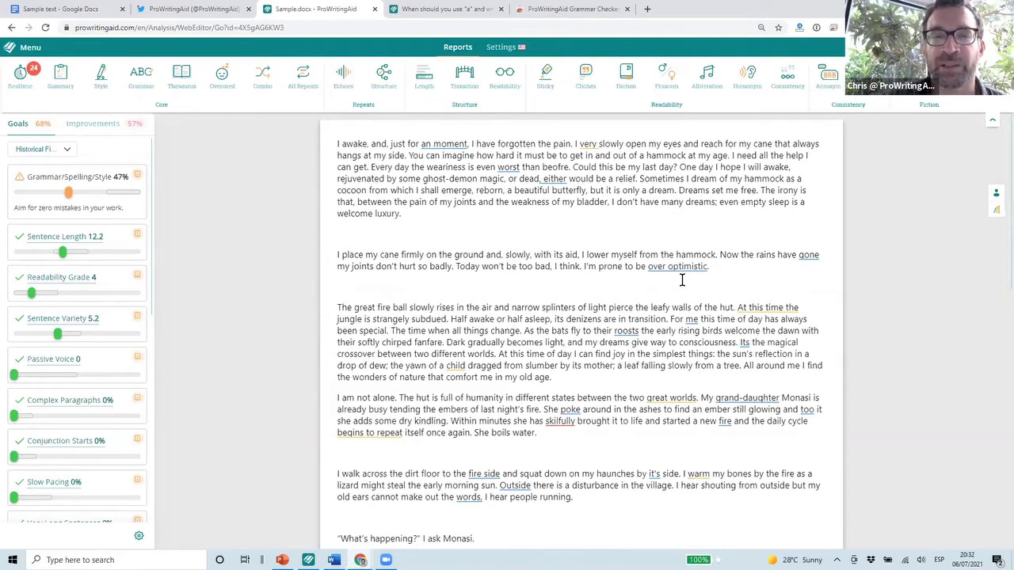
{"action": "scroll", "coordinate": [92, 388], "scroll_direction": "down", "scroll_amount": 3}
{"action": "scroll", "coordinate": [92, 388], "scroll_direction": "down", "scroll_amount": 1}
{"action": "scroll", "coordinate": [78, 444], "scroll_direction": "down", "scroll_amount": 2}
{"action": "scroll", "coordinate": [77, 397], "scroll_direction": "down", "scroll_amount": 1}
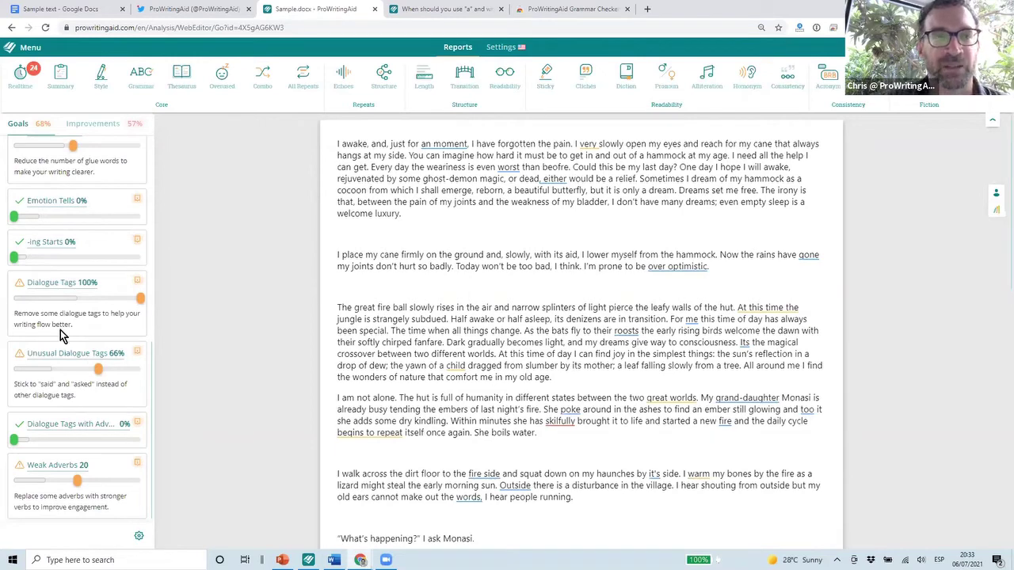
{"action": "scroll", "coordinate": [61, 333], "scroll_direction": "up", "scroll_amount": 10}
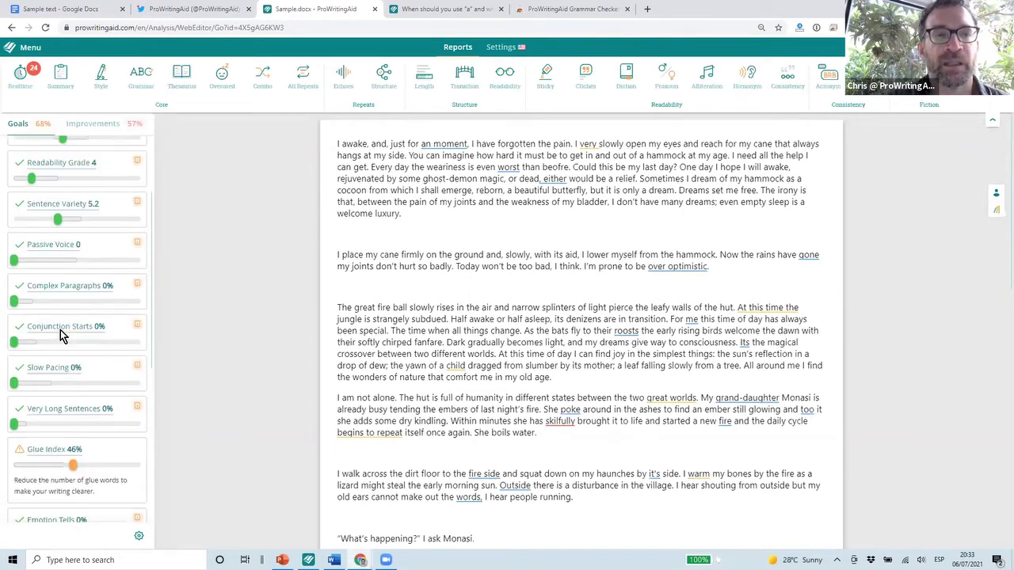
{"action": "scroll", "coordinate": [60, 329], "scroll_direction": "up", "scroll_amount": 2}
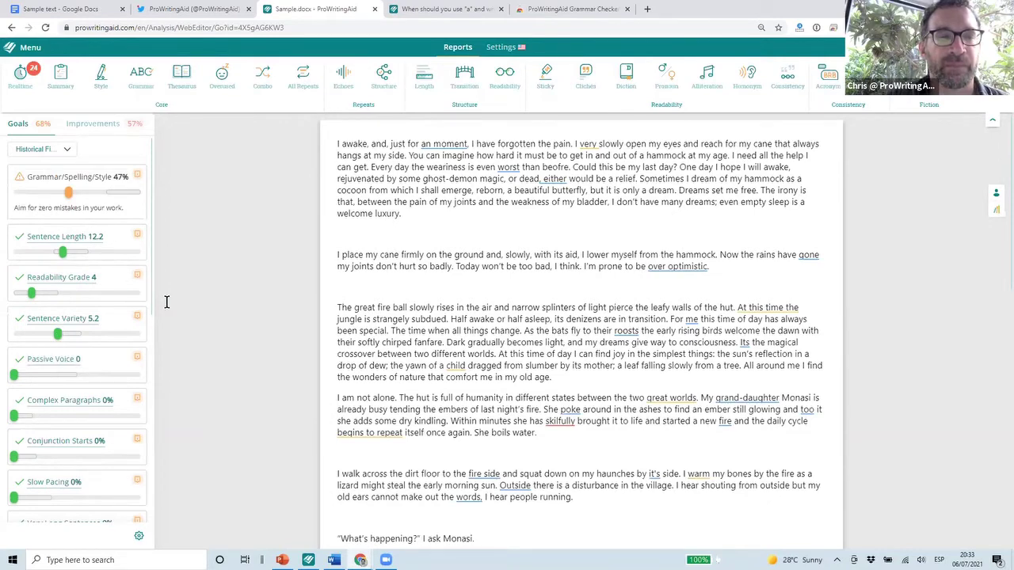
{"action": "scroll", "coordinate": [166, 301], "scroll_direction": "down", "scroll_amount": 1}
{"action": "mouse_move", "coordinate": [90, 320]}
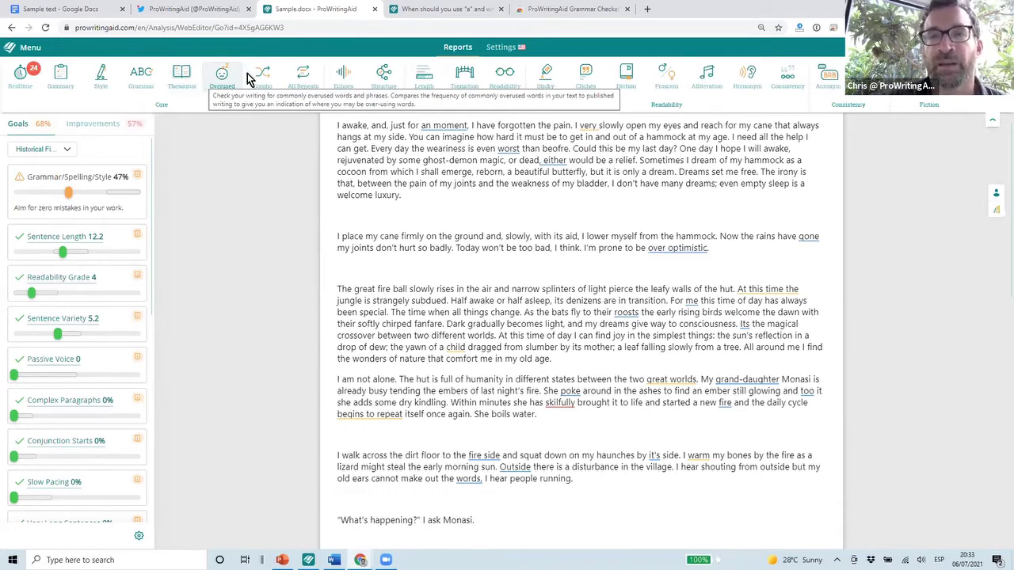
Step: Run the Sticky Sentences report and show the glue-word details for the "Every day the weariness" and "You can imagine" sentences
{"action": "left_click", "coordinate": [545, 77]}
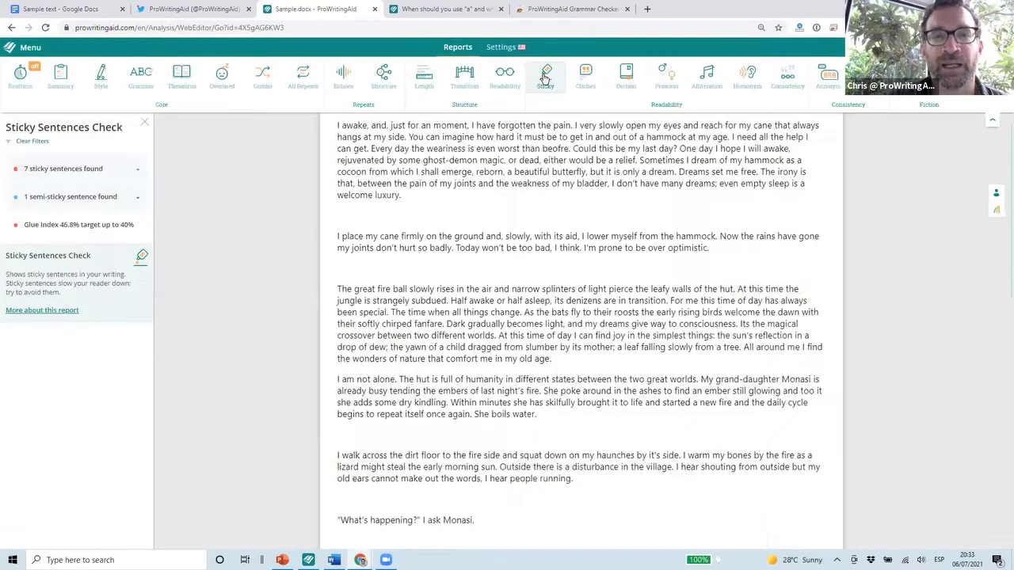
{"action": "mouse_move", "coordinate": [554, 198]}
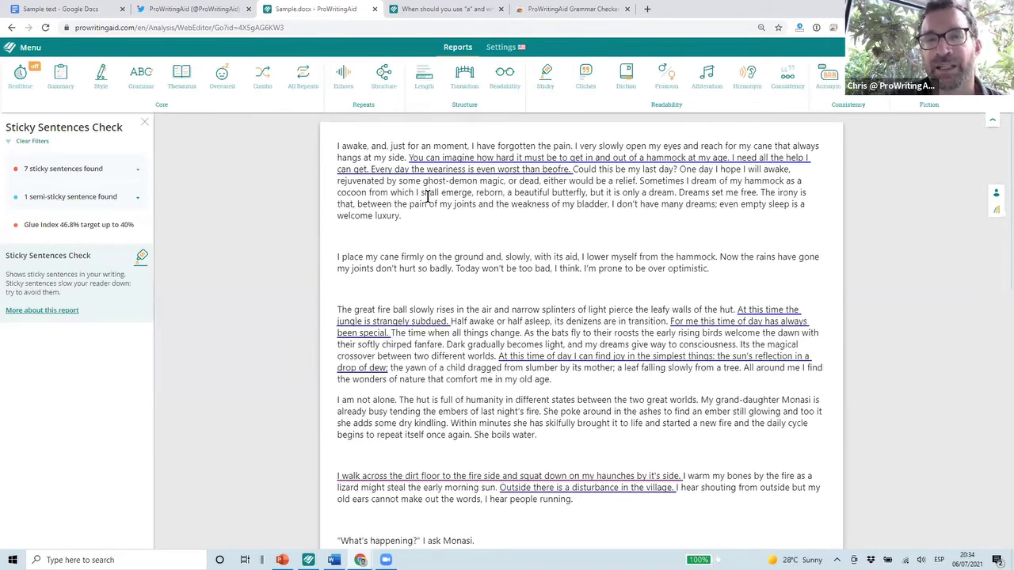
{"action": "left_click", "coordinate": [476, 163]}
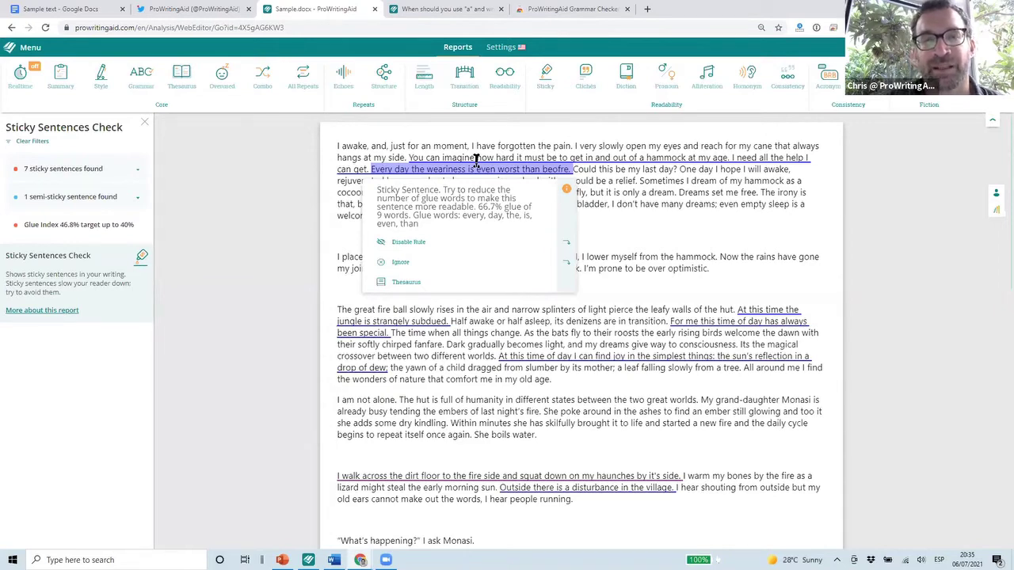
{"action": "mouse_move", "coordinate": [489, 156]}
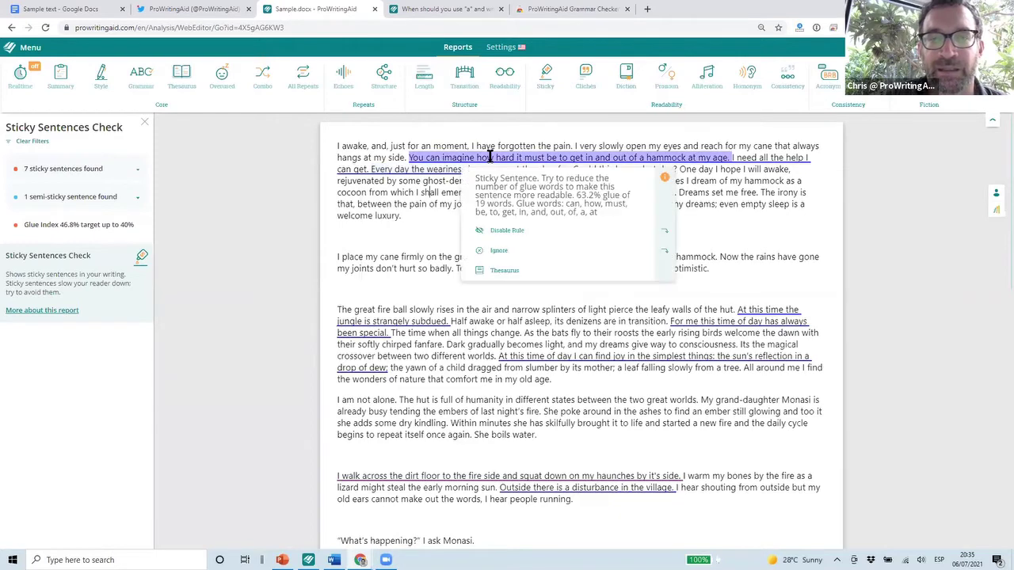
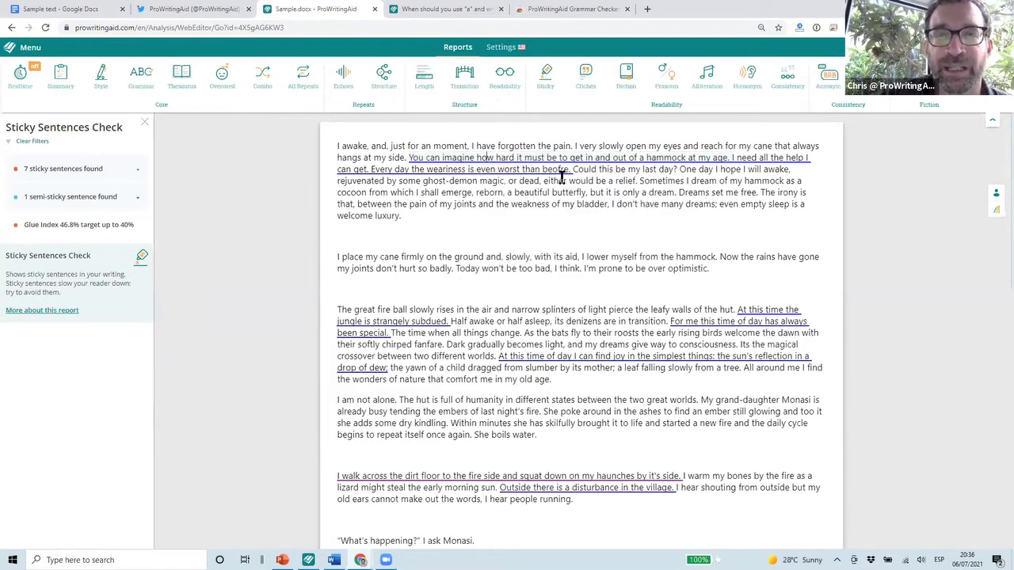
Step: Replace "You can imagine how hard it" at the start of the sticky hammock sentence with "It"
{"action": "key", "text": "ctrl+Left"}
{"action": "key", "text": "ctrl+Left"}
{"action": "key", "text": "ctrl+Left"}
{"action": "key", "text": "ctrl+shift+Right"}
{"action": "key", "text": "ctrl+shift+Right"}
{"action": "key", "text": "ctrl+shift+Right"}
{"action": "key", "text": "ctrl+shift+Right"}
{"action": "key", "text": "ctrl+shift+Right"}
{"action": "key", "text": "shift+Right"}
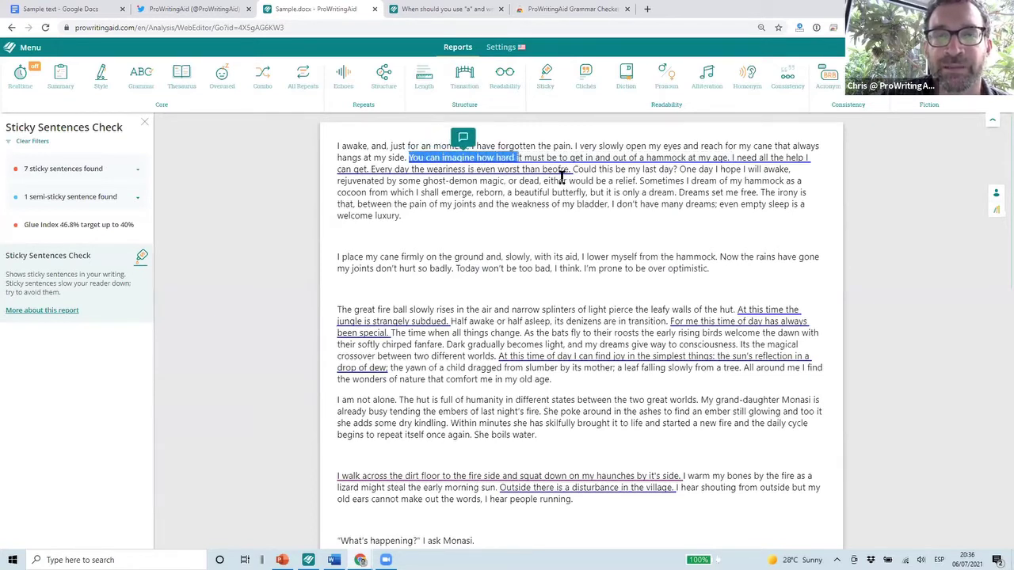
{"action": "type", "text": "I"}
{"action": "key", "text": "Delete"}
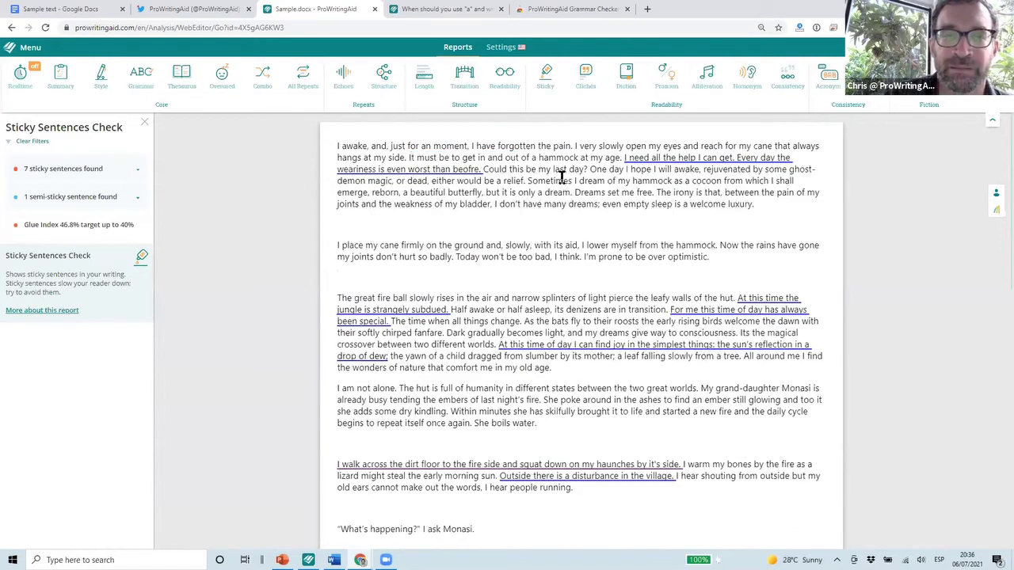
Step: Reword the start of the hammock sentence from "It must be" to "It's hard"
{"action": "type", "text": "'s"}
{"action": "key", "text": "Right"}
{"action": "key", "text": "ctrl+shift+Right"}
{"action": "key", "text": "ctrl+shift+Right"}
{"action": "key", "text": "shift+Left"}
{"action": "type", "text": "hard"}
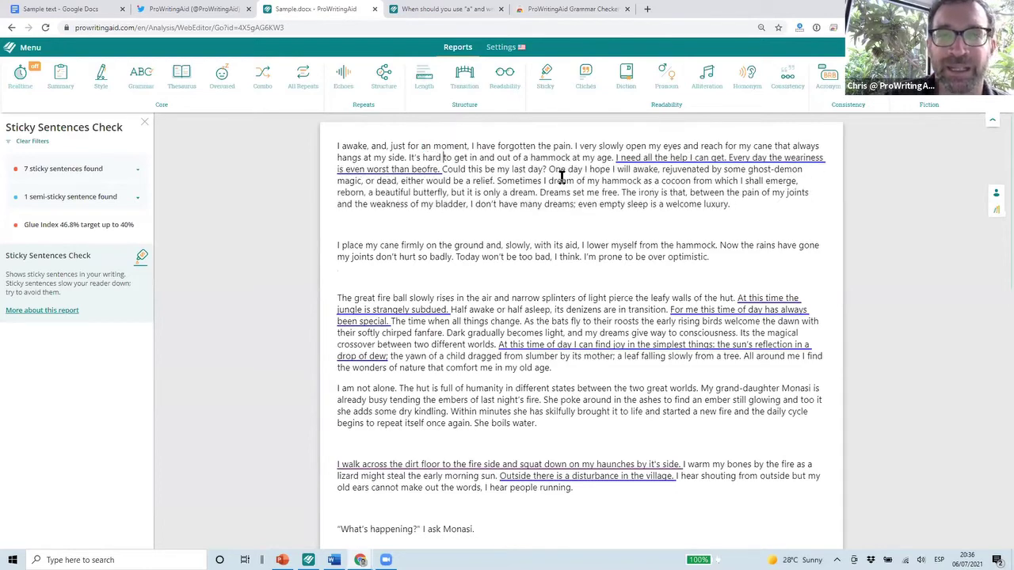
Step: Delete "in and" from the hammock sentence so it reads "It's hard to get out of a hammock at my age."
{"action": "key", "text": "ctrl+Left"}
{"action": "key", "text": "ctrl+shift+Right"}
{"action": "key", "text": "ctrl+shift+Right"}
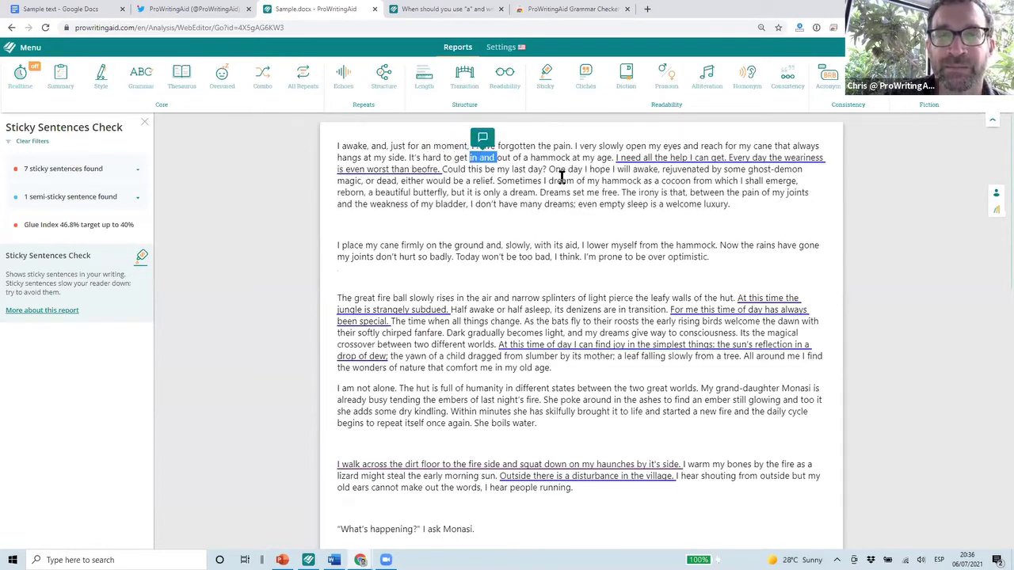
{"action": "key", "text": "BackSpace"}
{"action": "key", "text": "ctrl+Right"}
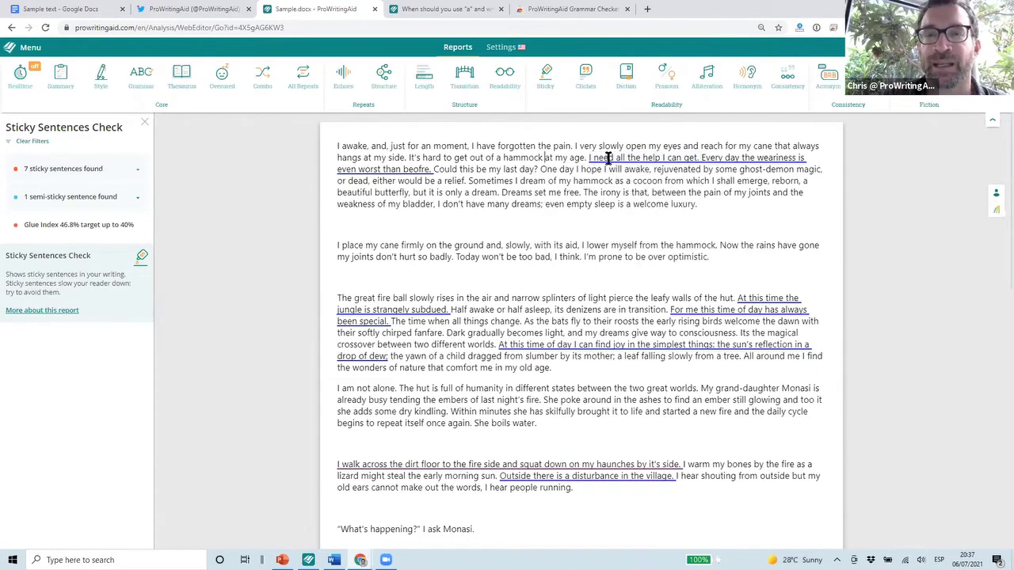
Step: Show the glue-word details of the next two sticky sentences and open the full article explaining what a sticky sentence is
{"action": "mouse_move", "coordinate": [651, 158]}
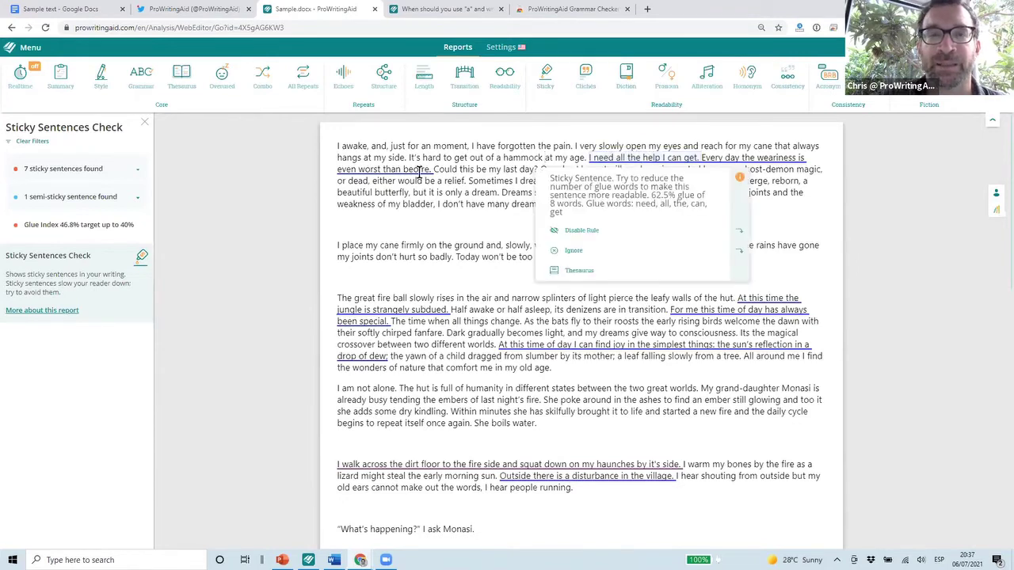
{"action": "mouse_move", "coordinate": [420, 172]}
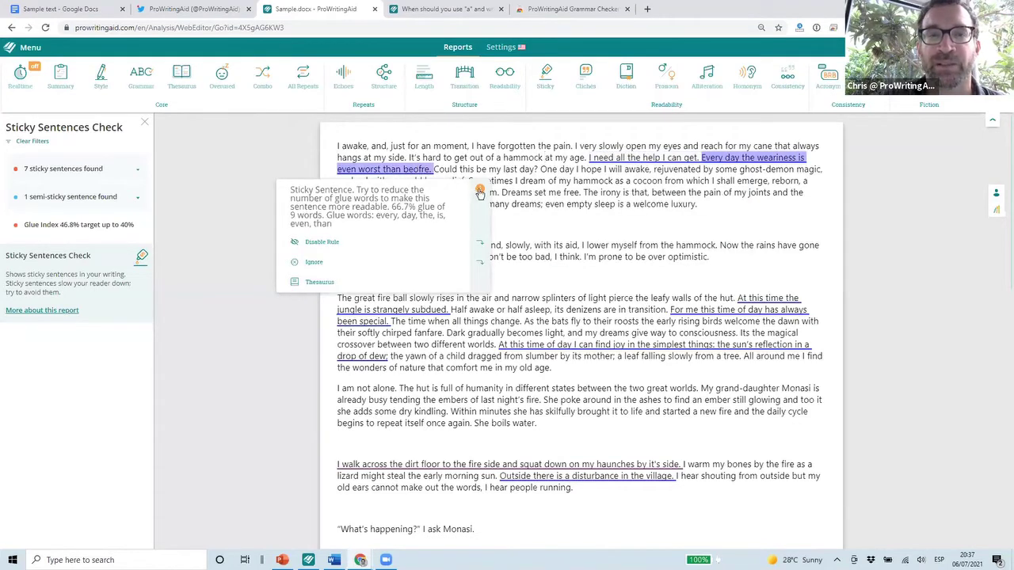
{"action": "mouse_move", "coordinate": [480, 192]}
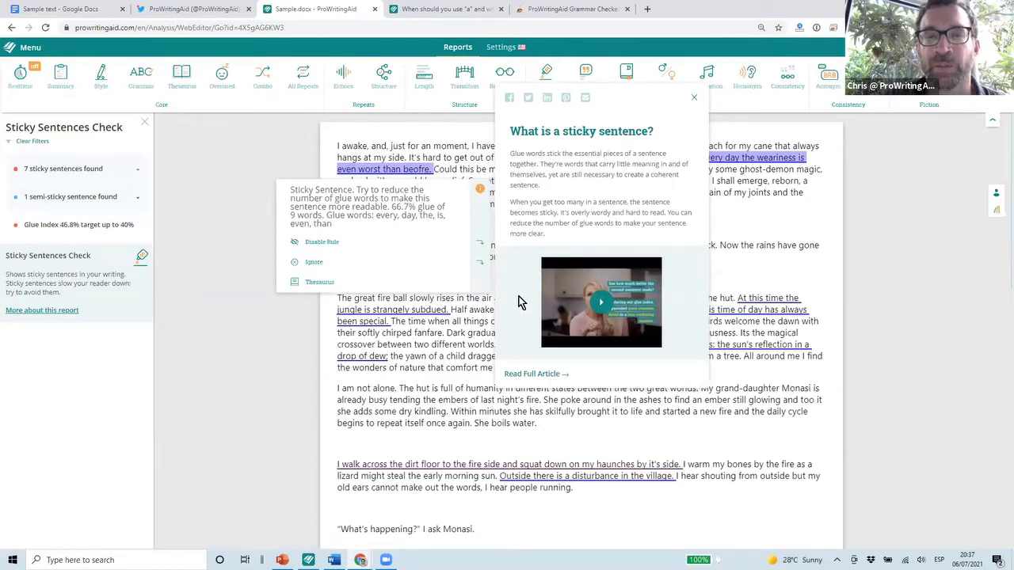
{"action": "left_click", "coordinate": [525, 373]}
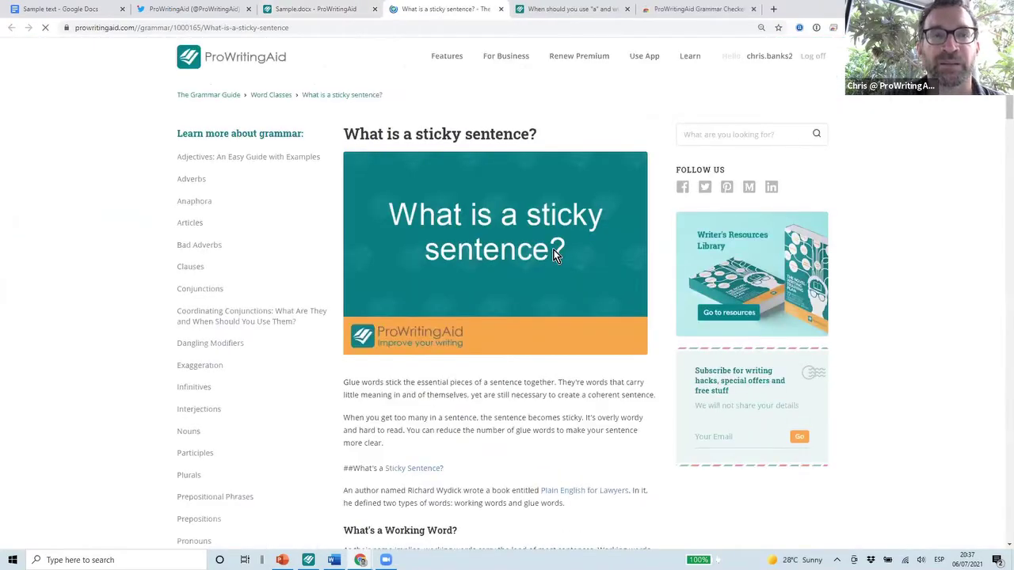
Step: Read through the sticky sentence article, covering working words, glue words, the rewrite examples and the advice on unsticking sentences
{"action": "scroll", "coordinate": [554, 255], "scroll_direction": "down", "scroll_amount": 2}
{"action": "scroll", "coordinate": [554, 255], "scroll_direction": "down", "scroll_amount": 3}
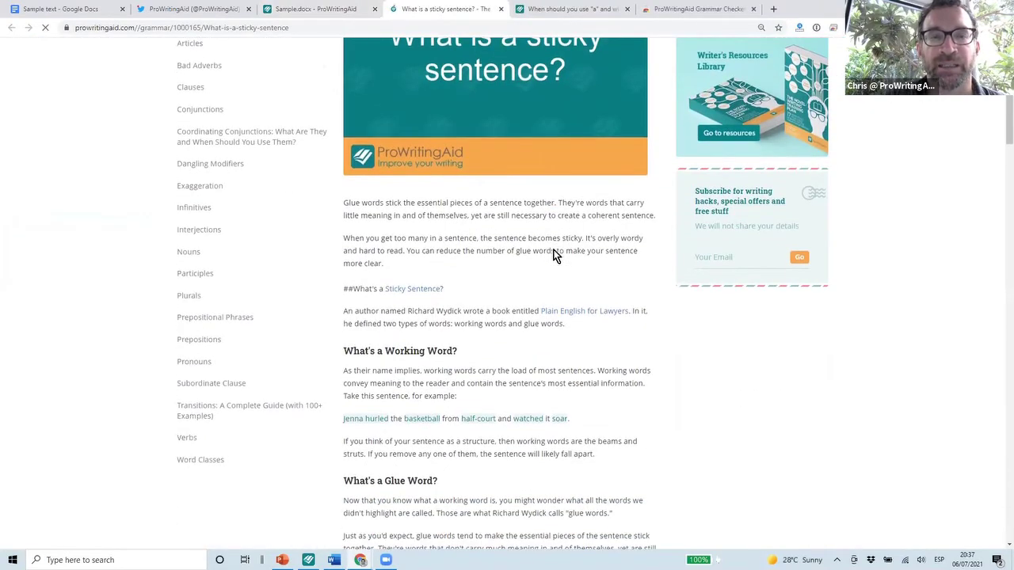
{"action": "scroll", "coordinate": [555, 255], "scroll_direction": "down", "scroll_amount": 1}
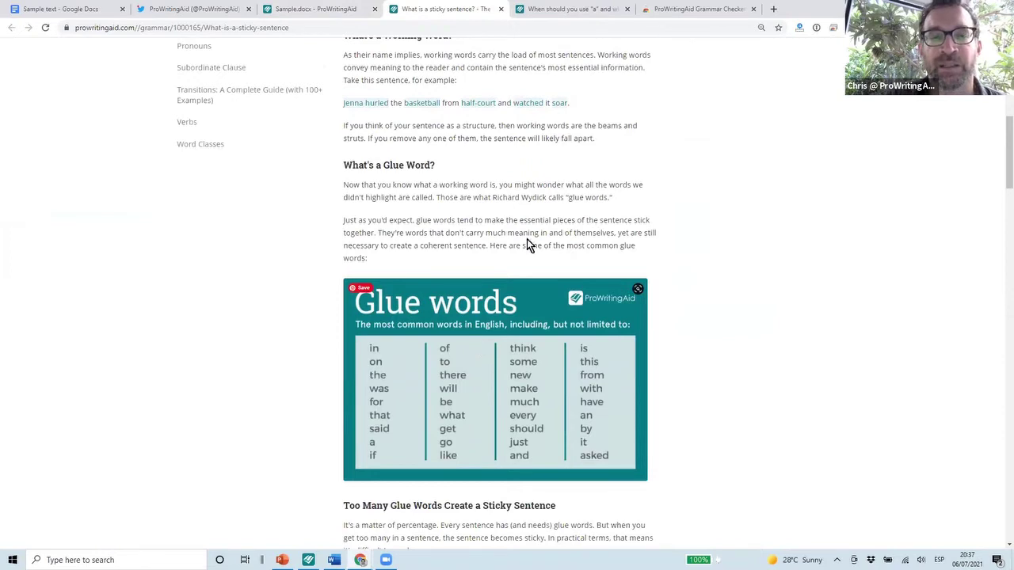
{"action": "scroll", "coordinate": [535, 233], "scroll_direction": "down", "scroll_amount": 5}
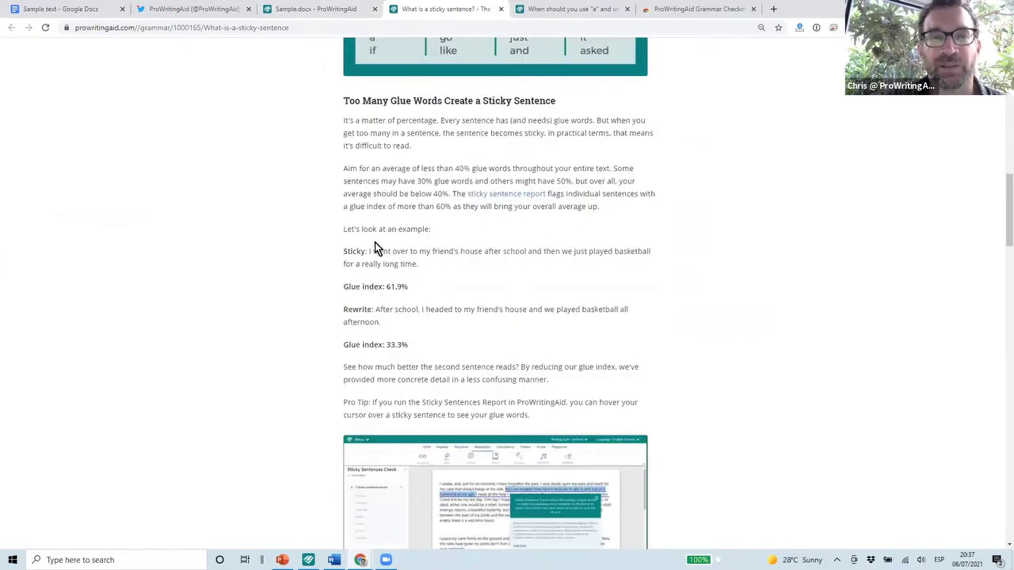
{"action": "scroll", "coordinate": [362, 259], "scroll_direction": "down", "scroll_amount": 2}
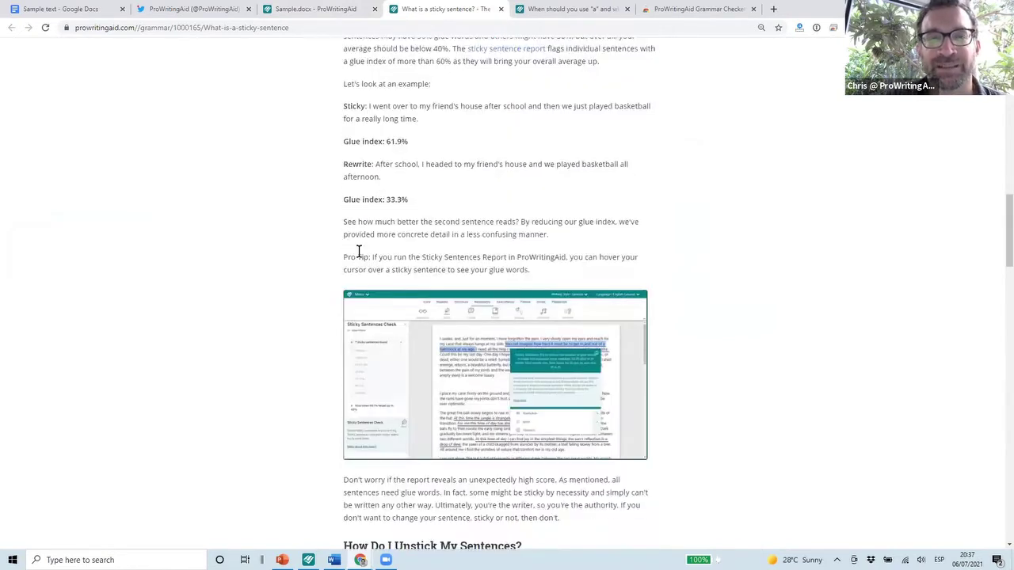
{"action": "left_click_drag", "start_coordinate": [344, 164], "coordinate": [380, 169]}
{"action": "left_click", "coordinate": [399, 186]}
{"action": "scroll", "coordinate": [399, 185], "scroll_direction": "down", "scroll_amount": 6}
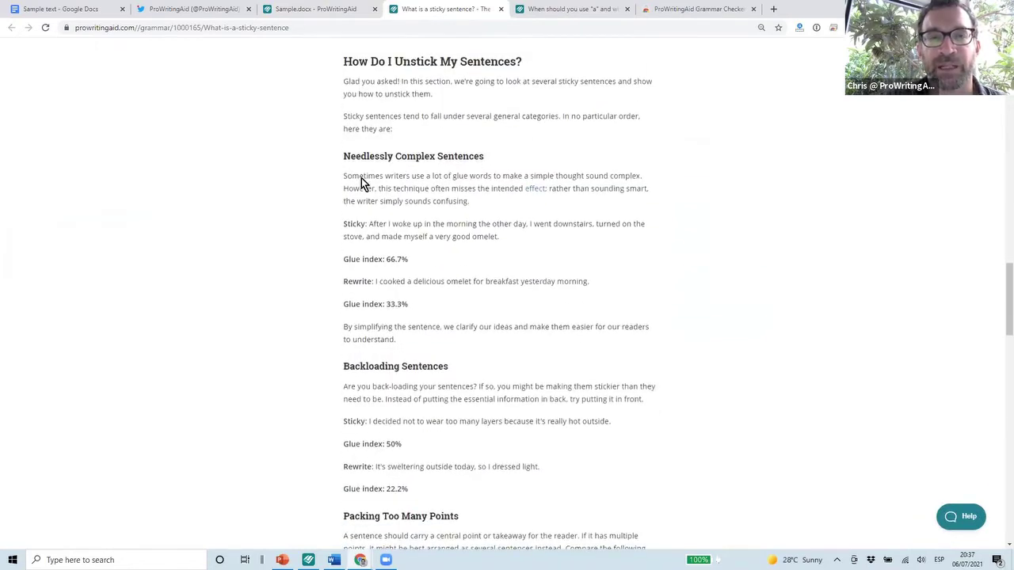
{"action": "scroll", "coordinate": [394, 235], "scroll_direction": "down", "scroll_amount": 2}
{"action": "scroll", "coordinate": [396, 242], "scroll_direction": "down", "scroll_amount": 1}
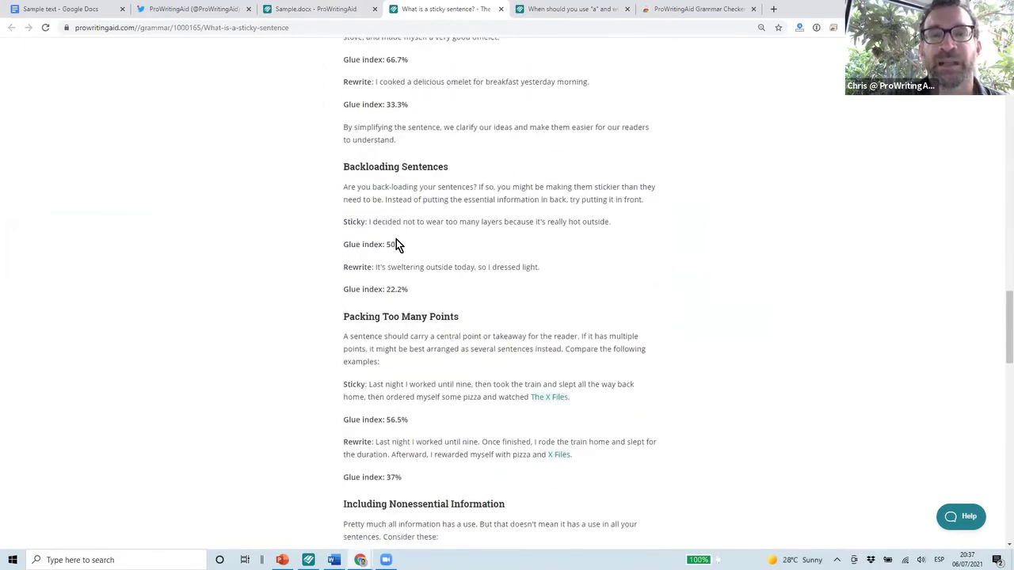
Step: Read the rest of the article, covering backloading, packing too many points, nonessential information and using the Sticky Sentences Report
{"action": "scroll", "coordinate": [396, 240], "scroll_direction": "down", "scroll_amount": 2}
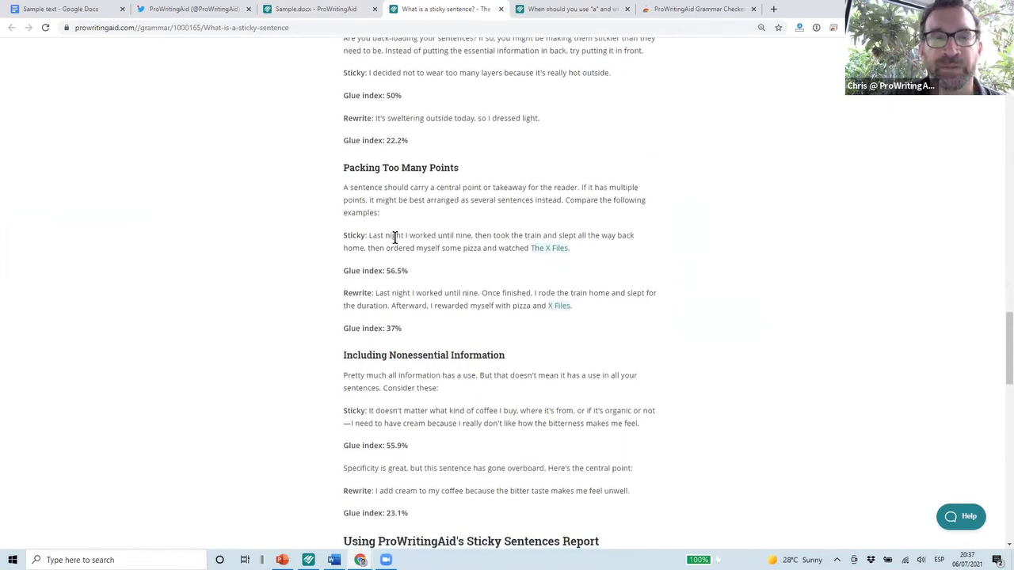
{"action": "scroll", "coordinate": [396, 239], "scroll_direction": "down", "scroll_amount": 3}
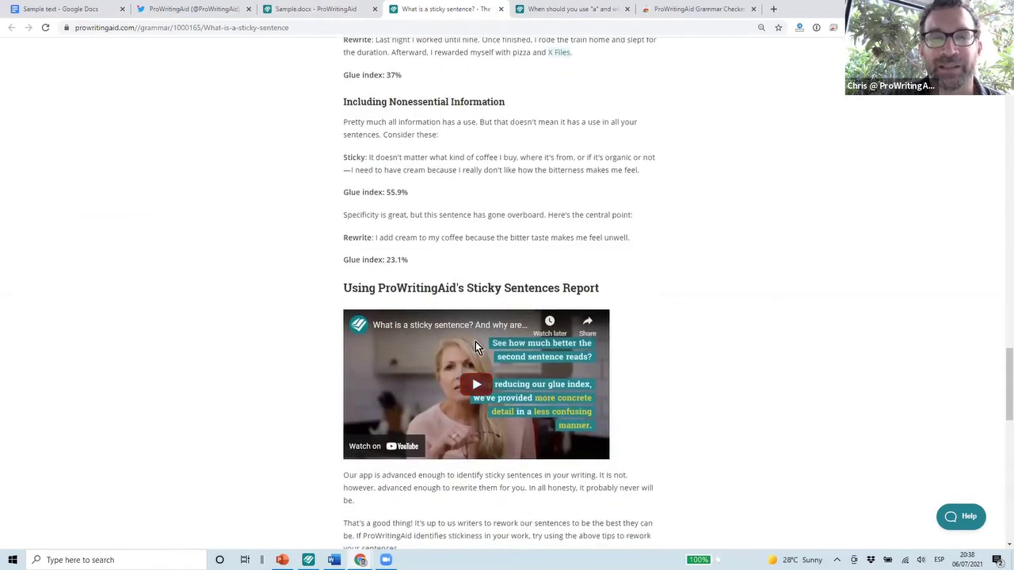
{"action": "scroll", "coordinate": [558, 246], "scroll_direction": "down", "scroll_amount": 4}
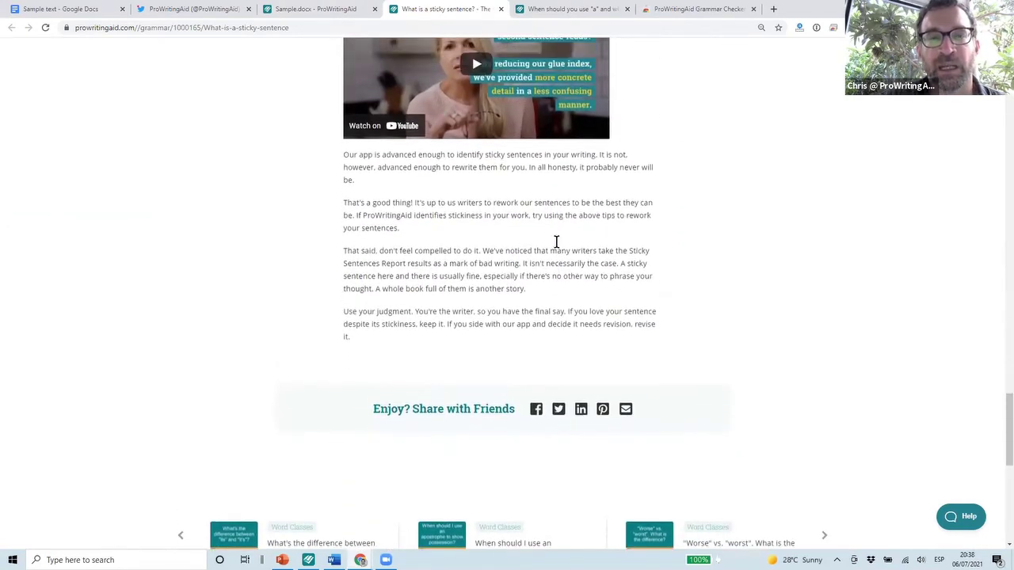
{"action": "scroll", "coordinate": [557, 243], "scroll_direction": "up", "scroll_amount": 2}
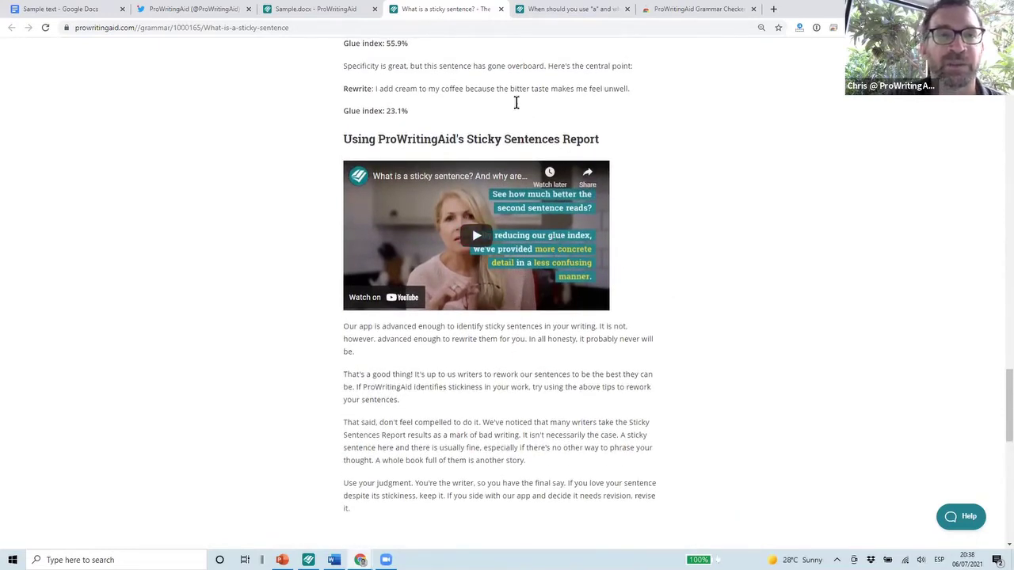
Step: Return to Sample.docx, dismiss the sticky sentence explanation and review the glue-word details of the two sticky sentences in the first paragraph
{"action": "left_click", "coordinate": [313, 15]}
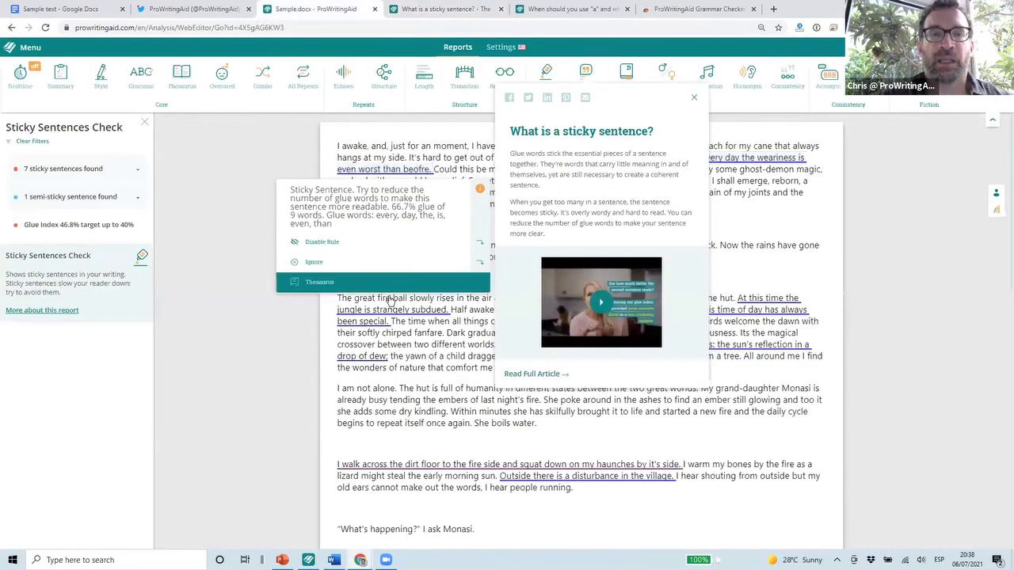
{"action": "left_click", "coordinate": [430, 356]}
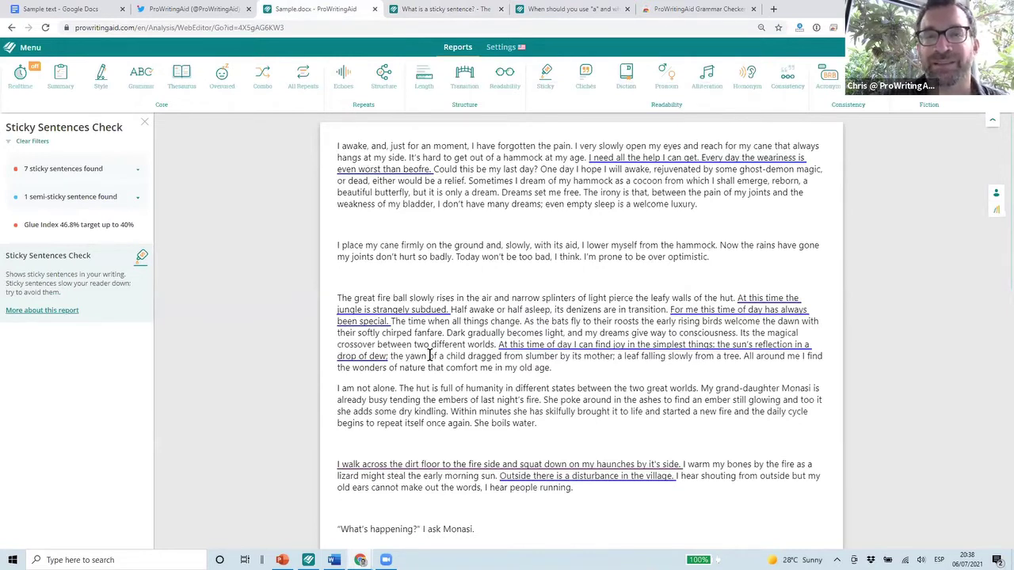
{"action": "left_click", "coordinate": [426, 157]}
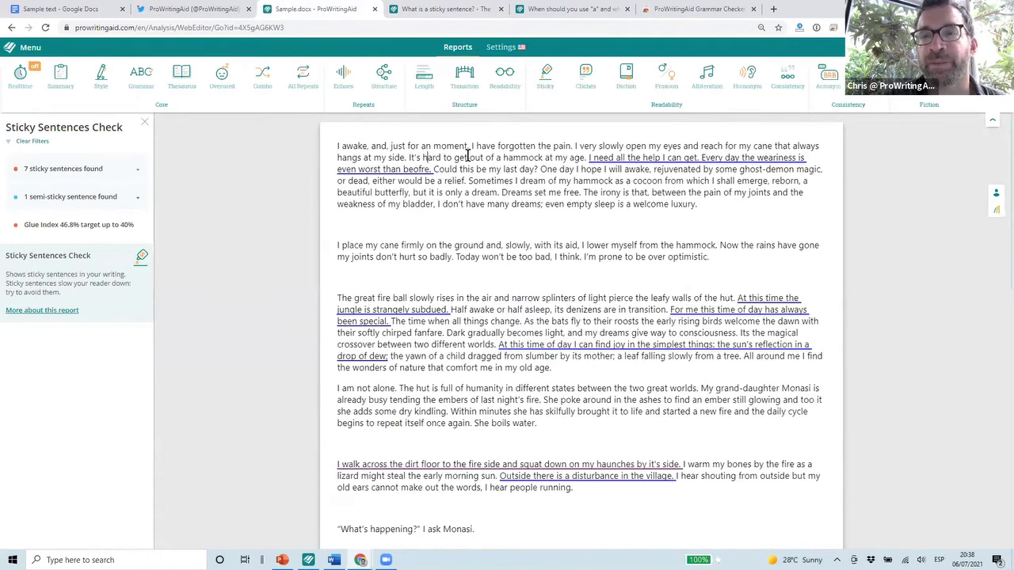
{"action": "mouse_move", "coordinate": [610, 156]}
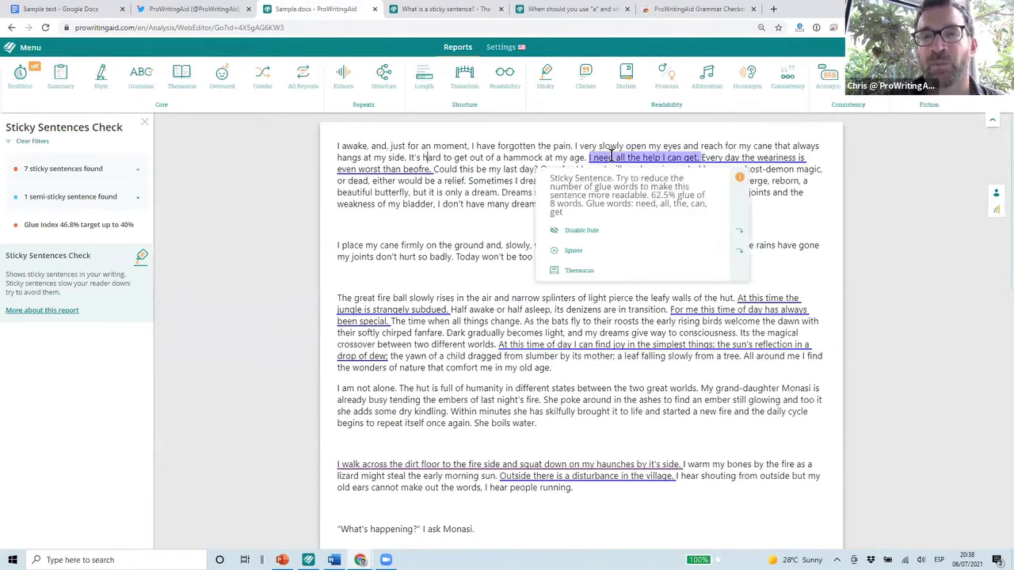
{"action": "mouse_move", "coordinate": [738, 157]}
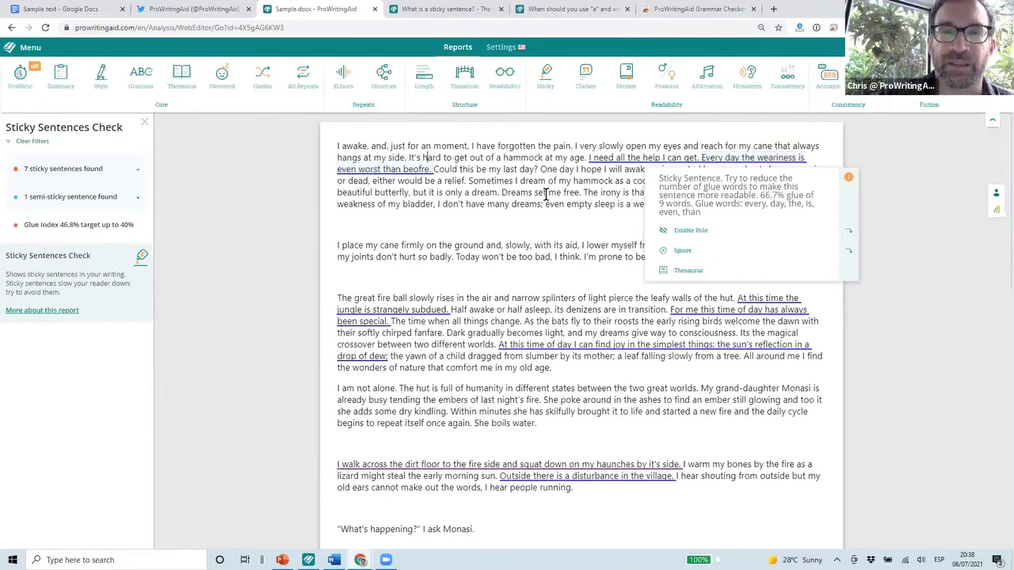
{"action": "left_click", "coordinate": [513, 192]}
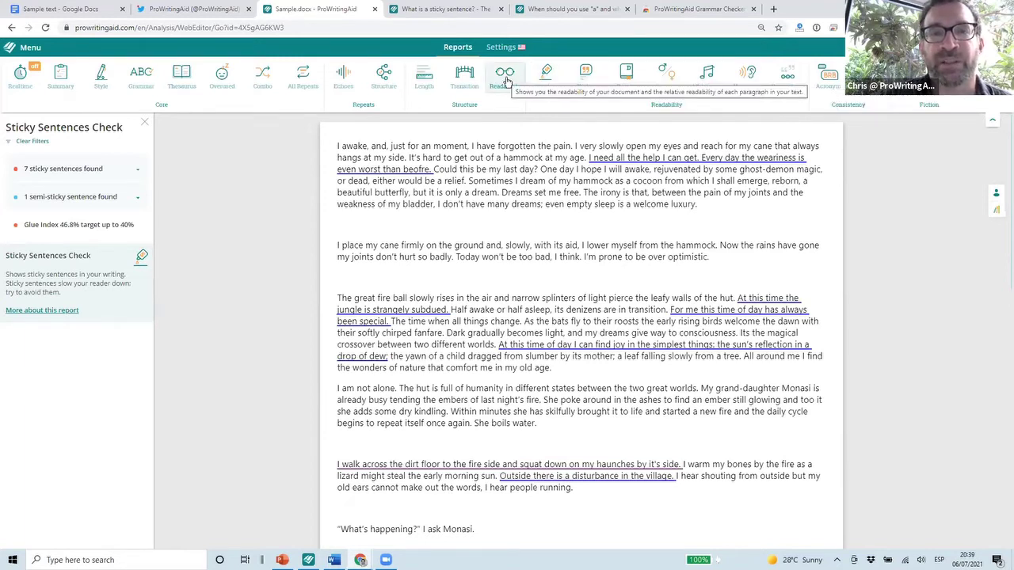
Step: Run the All Repeats report and list the frequent four-word and three-word phrases in the document
{"action": "left_click", "coordinate": [302, 79]}
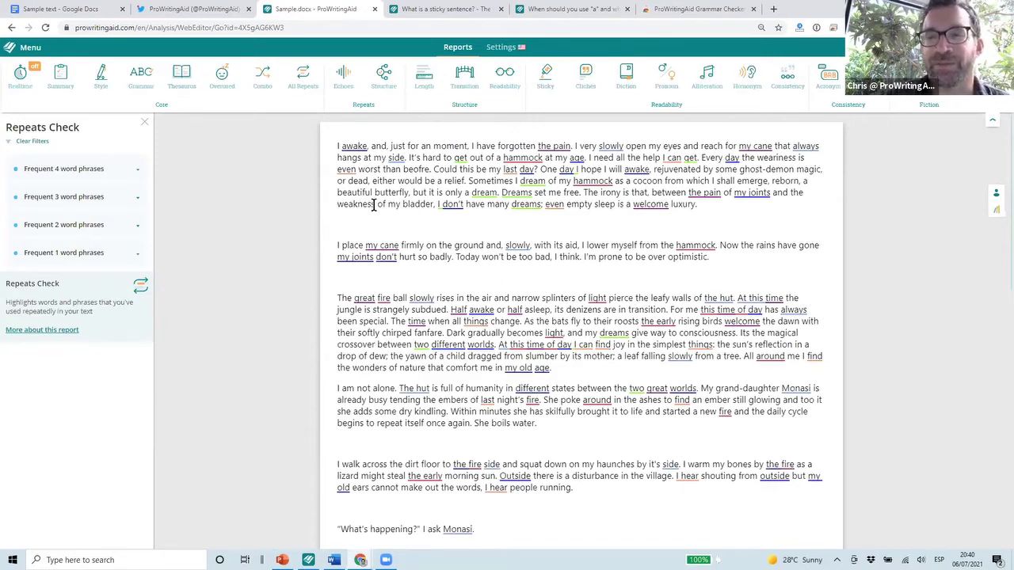
{"action": "left_click", "coordinate": [137, 171]}
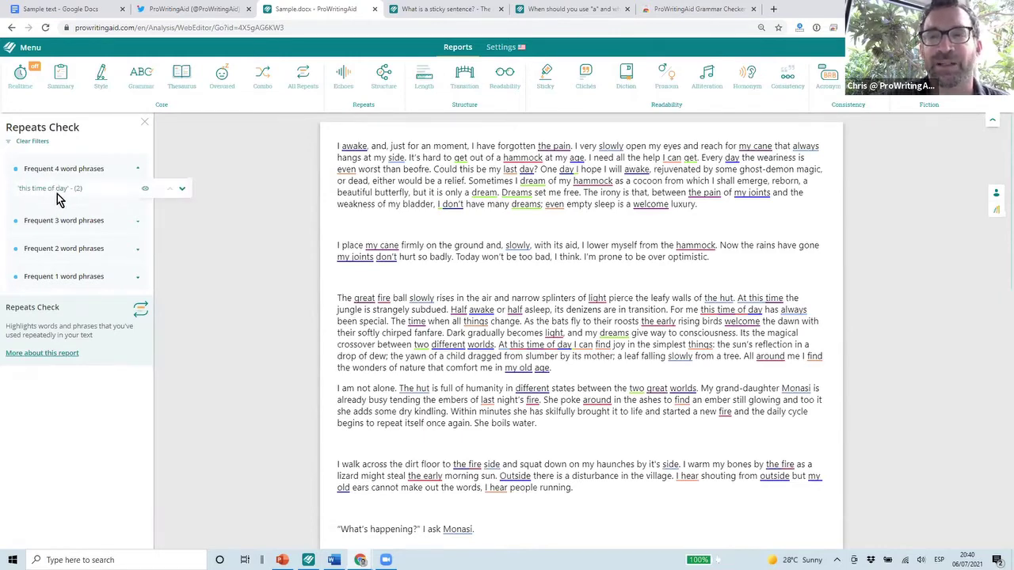
{"action": "scroll", "coordinate": [515, 309], "scroll_direction": "down", "scroll_amount": 2}
{"action": "scroll", "coordinate": [515, 309], "scroll_direction": "down", "scroll_amount": 2}
{"action": "scroll", "coordinate": [514, 308], "scroll_direction": "up", "scroll_amount": 4}
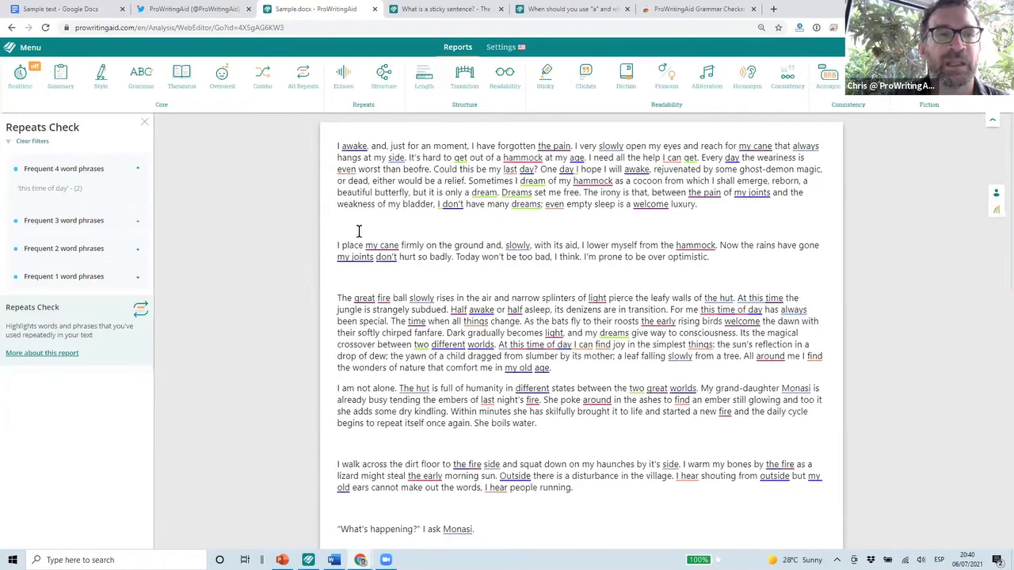
{"action": "mouse_move", "coordinate": [135, 225]}
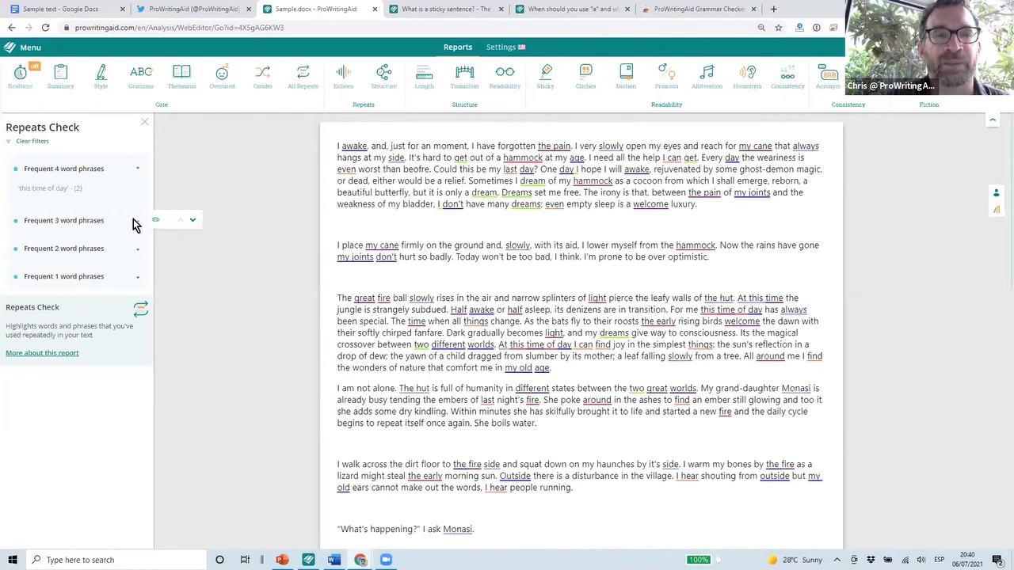
{"action": "left_click", "coordinate": [134, 221]}
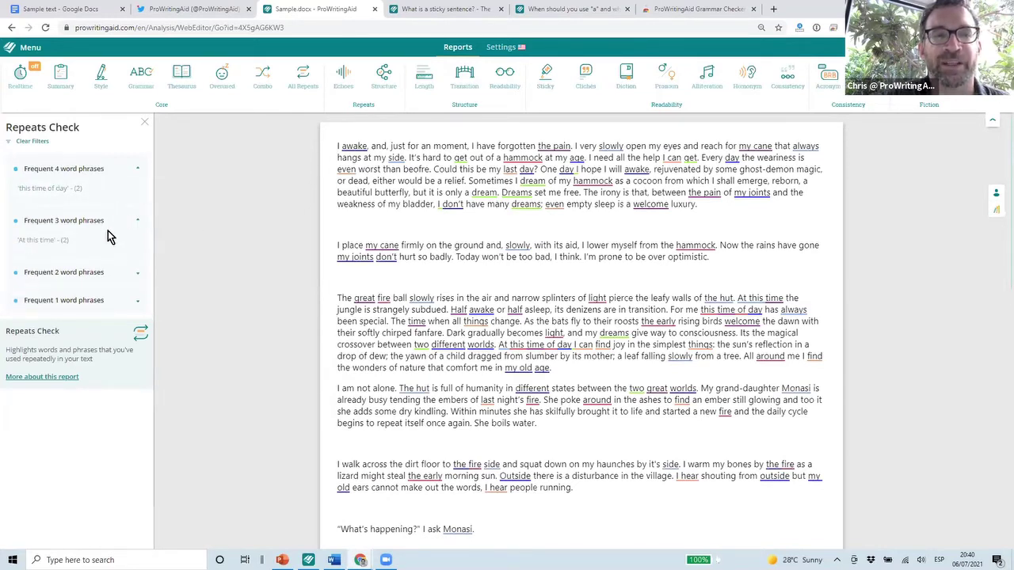
{"action": "mouse_move", "coordinate": [145, 238]}
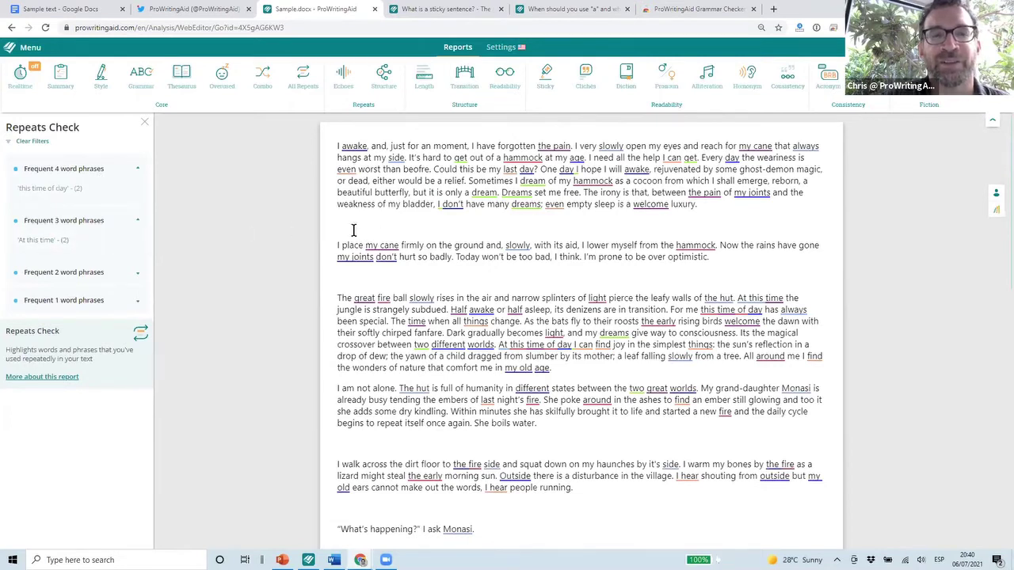
{"action": "left_click", "coordinate": [381, 228]}
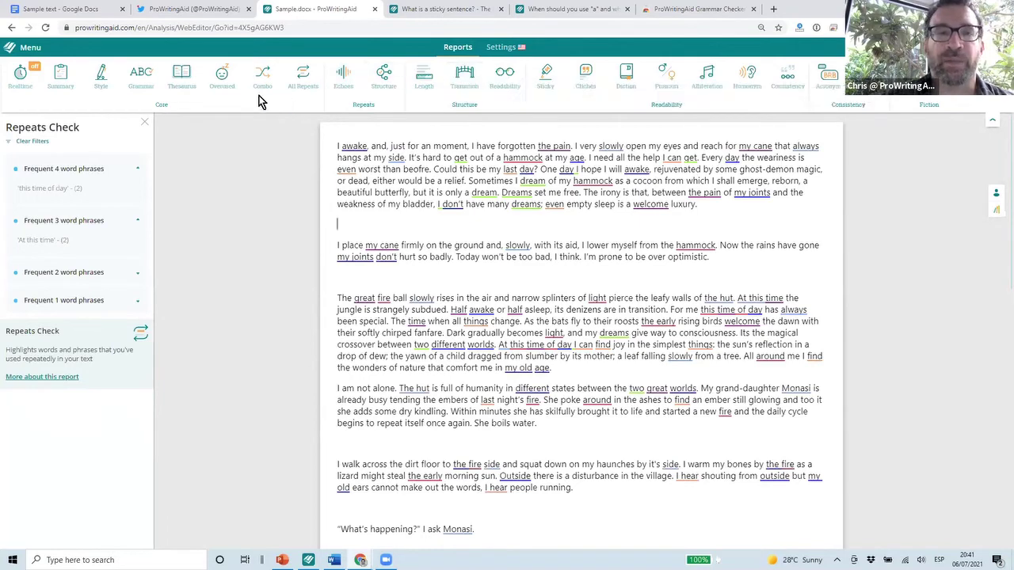
Step: Run the Thesaurus report and view the suggested alternatives for "pain" in the first sentence
{"action": "left_click", "coordinate": [182, 74]}
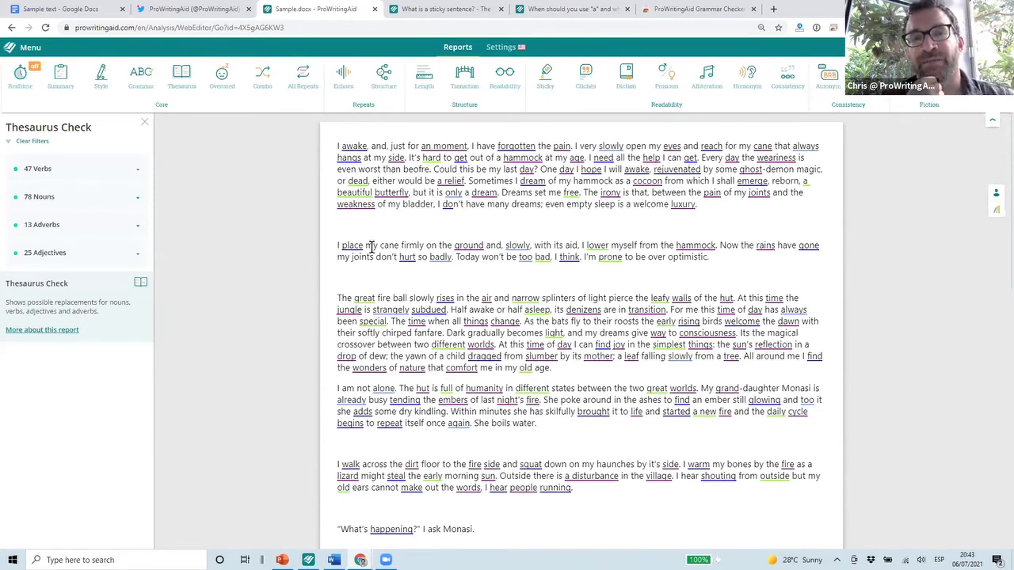
{"action": "left_click", "coordinate": [511, 146]}
{"action": "left_click", "coordinate": [521, 128]}
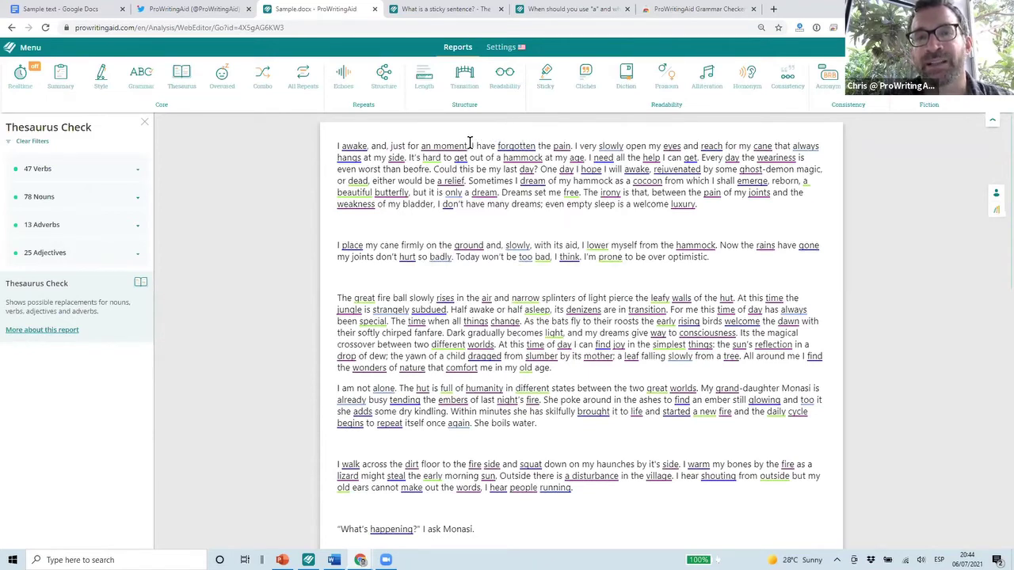
{"action": "left_click", "coordinate": [561, 146]}
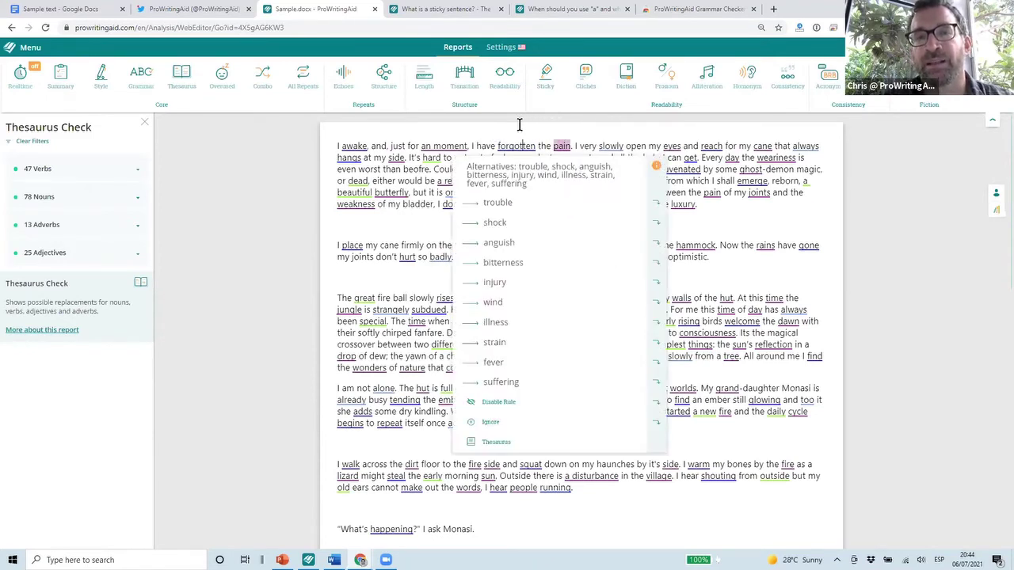
{"action": "left_click", "coordinate": [520, 125]}
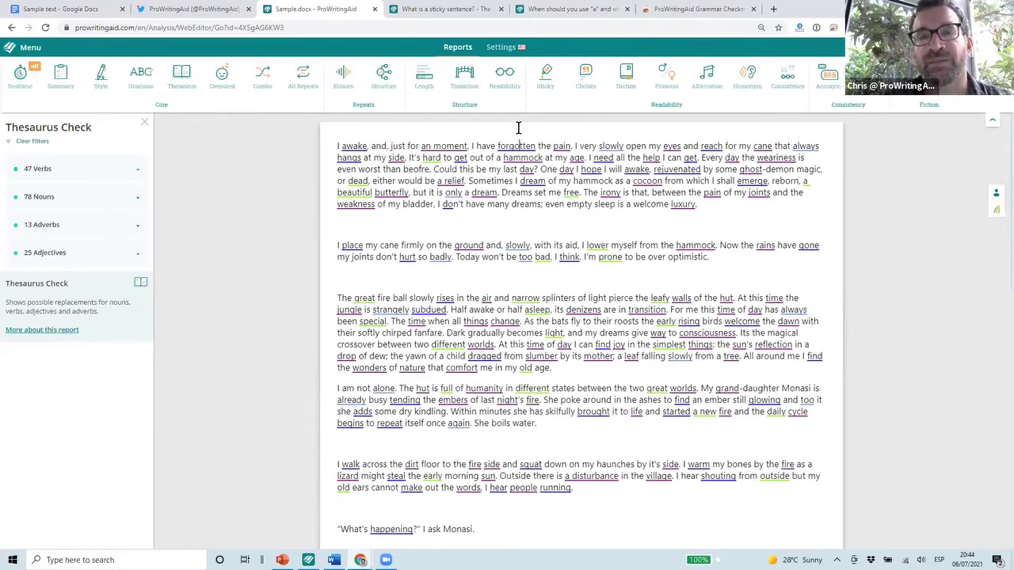
Step: Replace "forgotten" in the first sentence with the suggested alternative "ignored"
{"action": "left_click", "coordinate": [517, 146]}
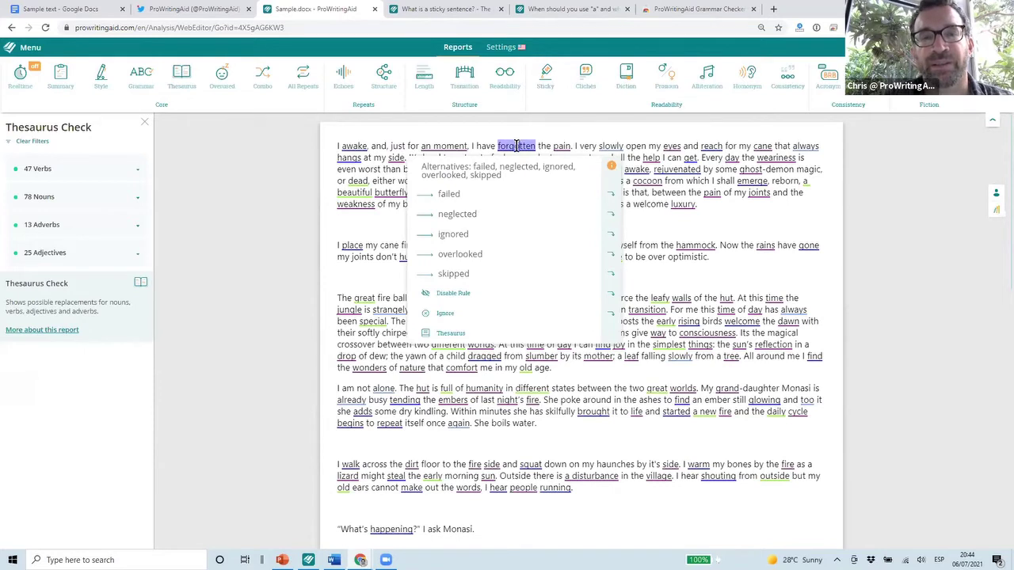
{"action": "left_click", "coordinate": [475, 235]}
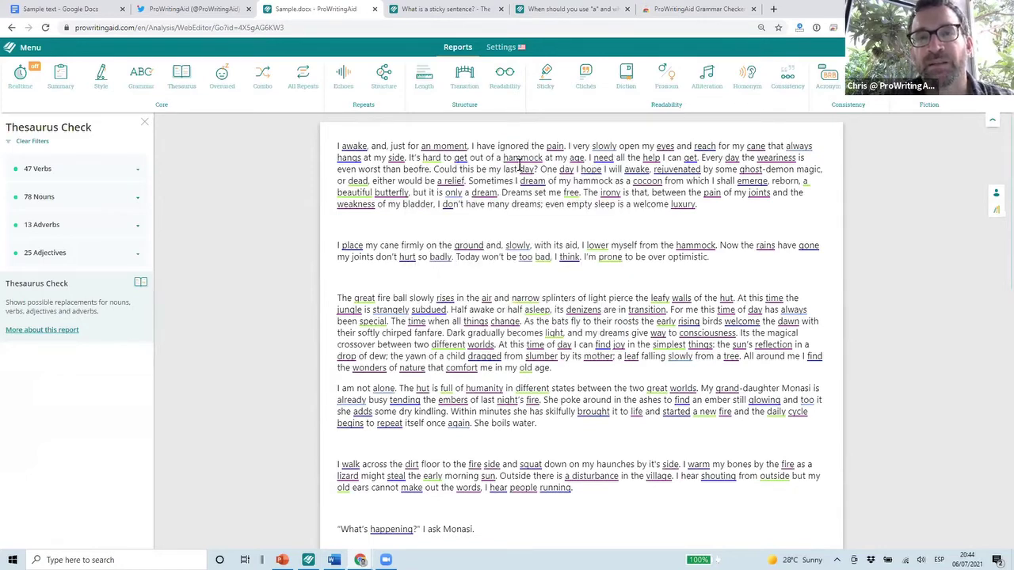
{"action": "left_click", "coordinate": [566, 136]}
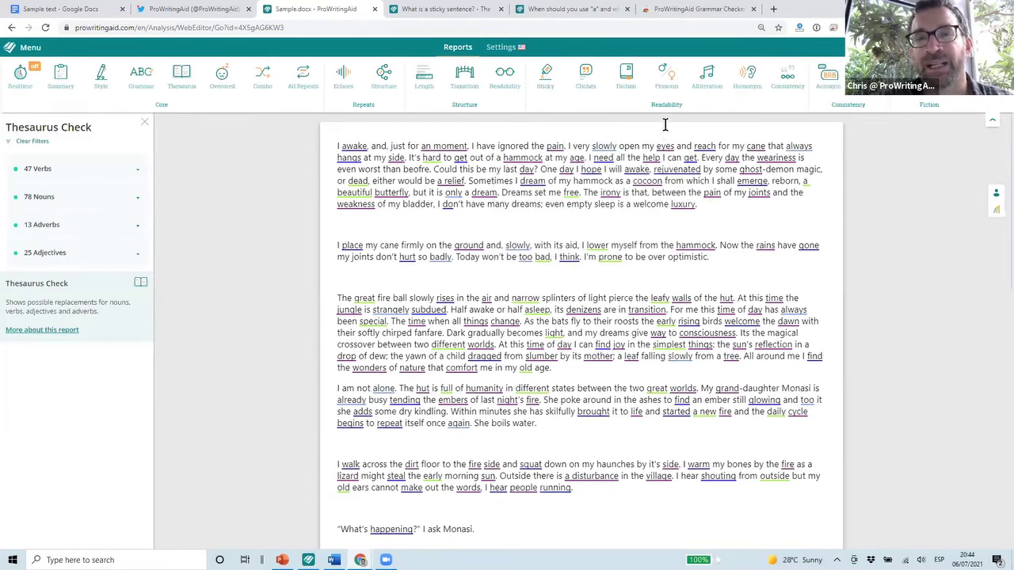
{"action": "left_click", "coordinate": [702, 129]}
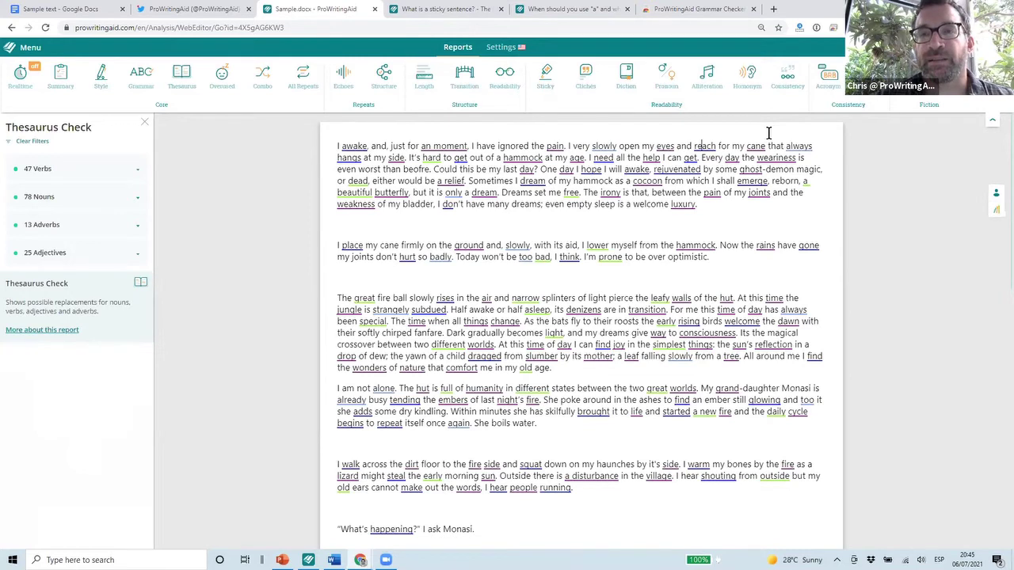
Step: Run the Consistency report, expand the quote mark usage breakdown and review the hyphen, dash, serial comma and acronym checks
{"action": "left_click", "coordinate": [787, 77]}
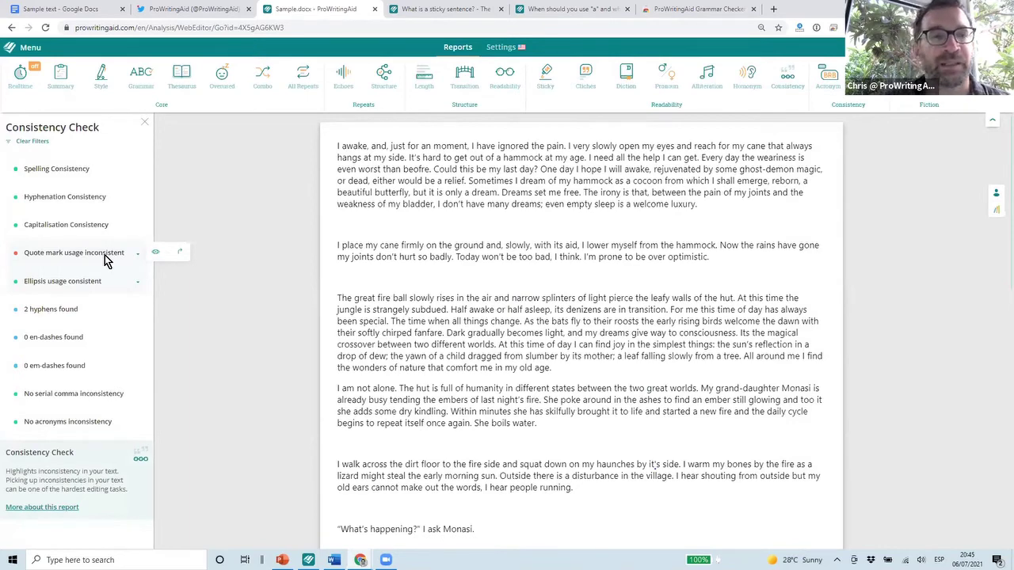
{"action": "left_click", "coordinate": [104, 255]}
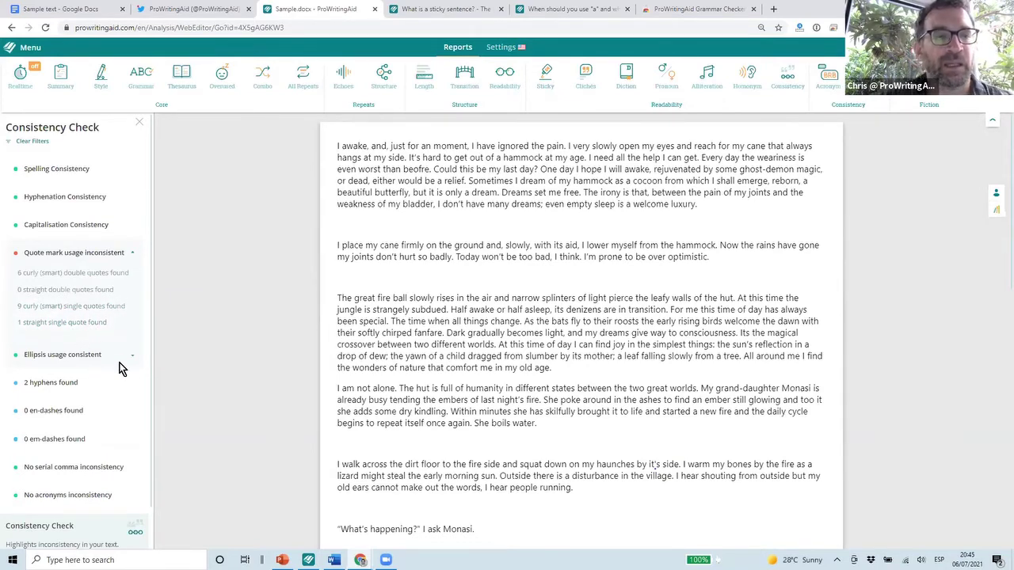
{"action": "scroll", "coordinate": [119, 363], "scroll_direction": "down", "scroll_amount": 1}
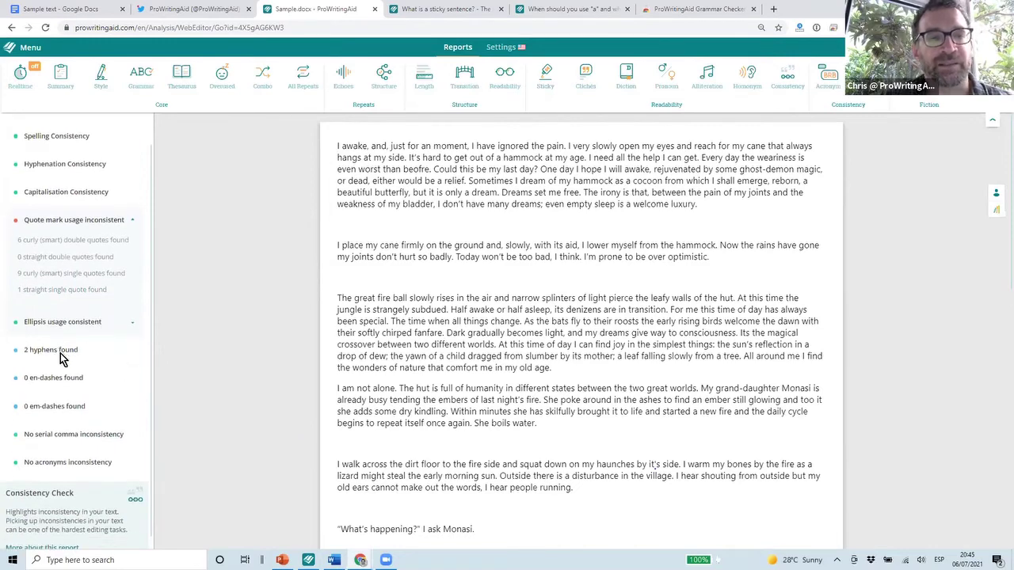
{"action": "scroll", "coordinate": [99, 386], "scroll_direction": "down", "scroll_amount": 1}
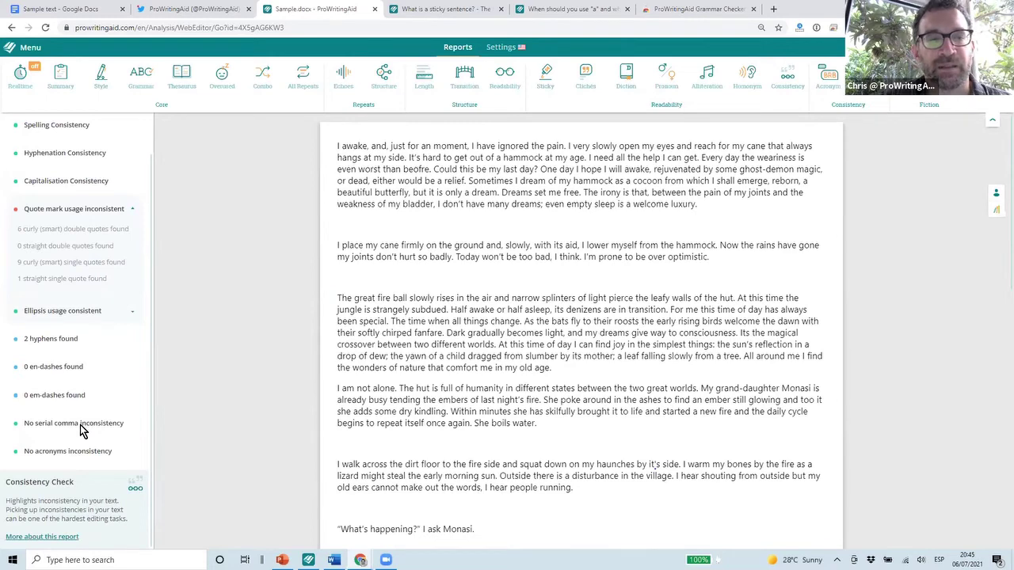
{"action": "scroll", "coordinate": [80, 424], "scroll_direction": "up", "scroll_amount": 1}
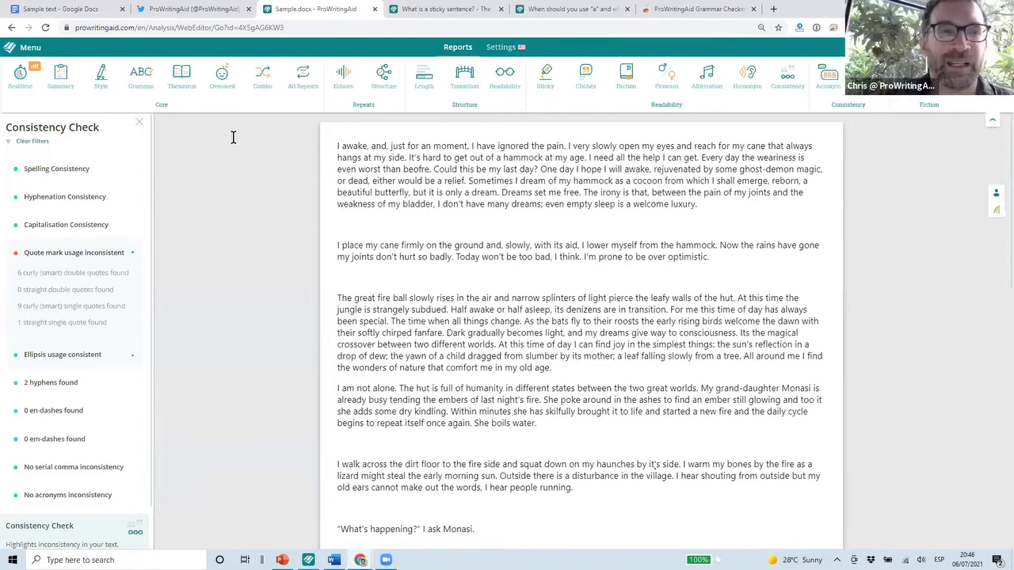
Step: Rerun the All Repeats report and view the suggested alternatives for "awake" and "the pain" in the first sentence
{"action": "left_click", "coordinate": [299, 81]}
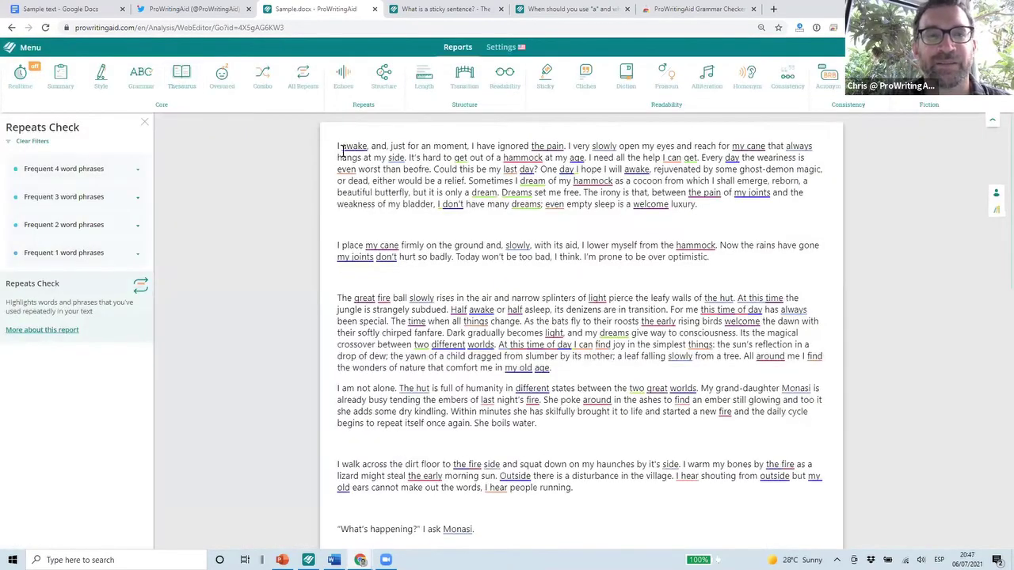
{"action": "left_click", "coordinate": [354, 146]}
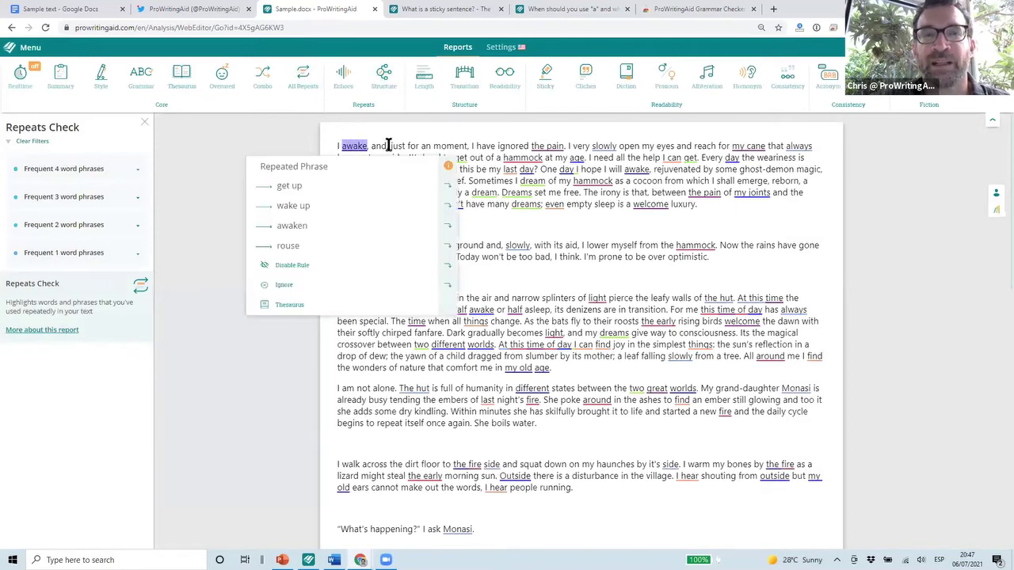
{"action": "mouse_move", "coordinate": [354, 147]}
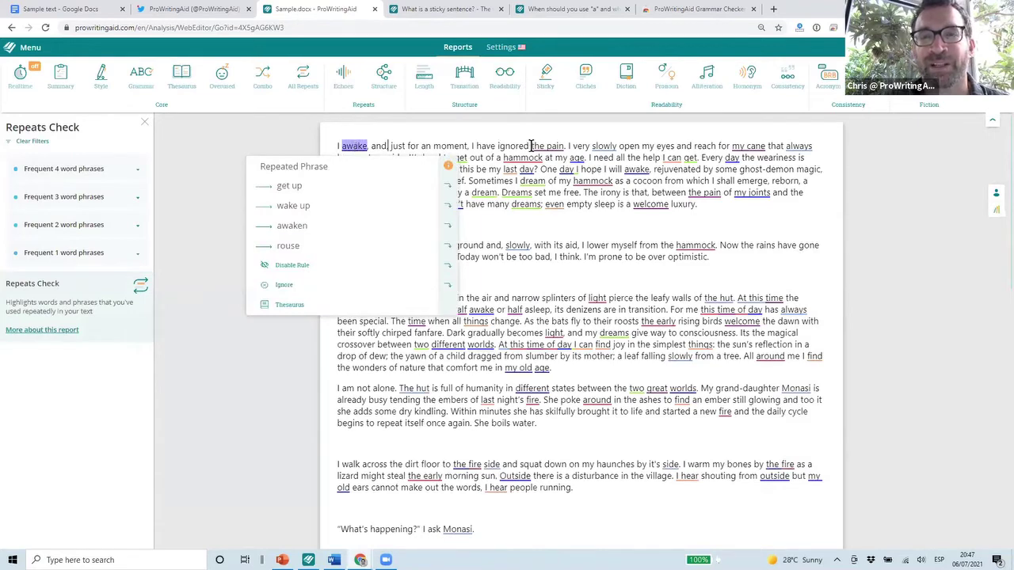
{"action": "mouse_move", "coordinate": [536, 147]}
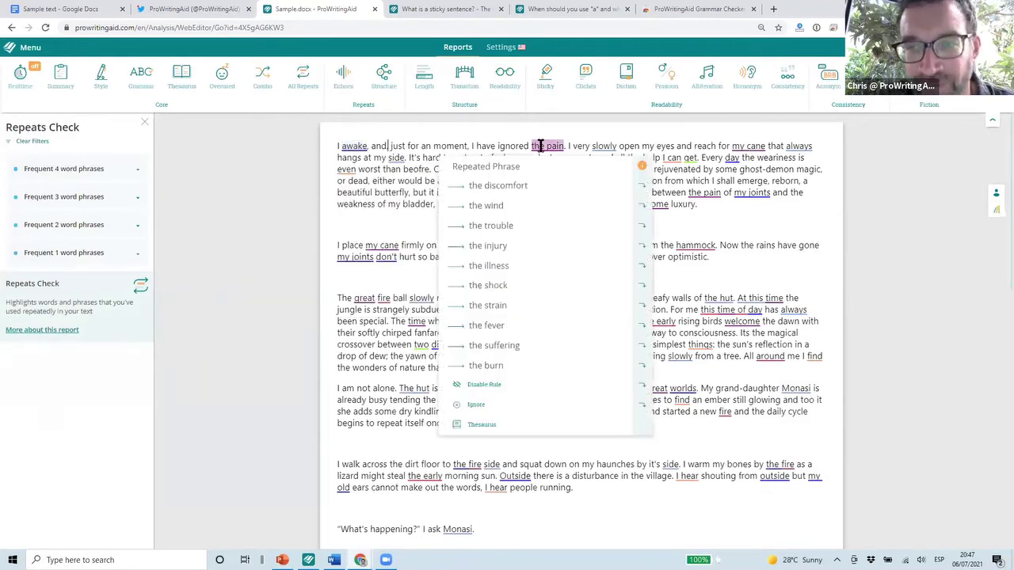
{"action": "left_click", "coordinate": [558, 147]}
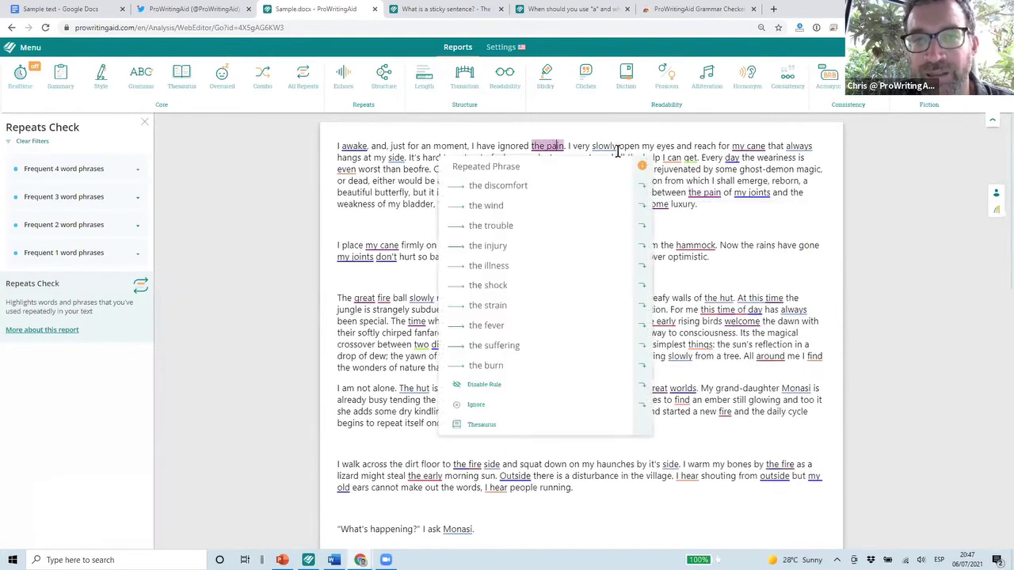
Step: Replace the repeated phrase "the pain" in the first sentence with the suggested alternative "the discomfort"
{"action": "mouse_move", "coordinate": [706, 193]}
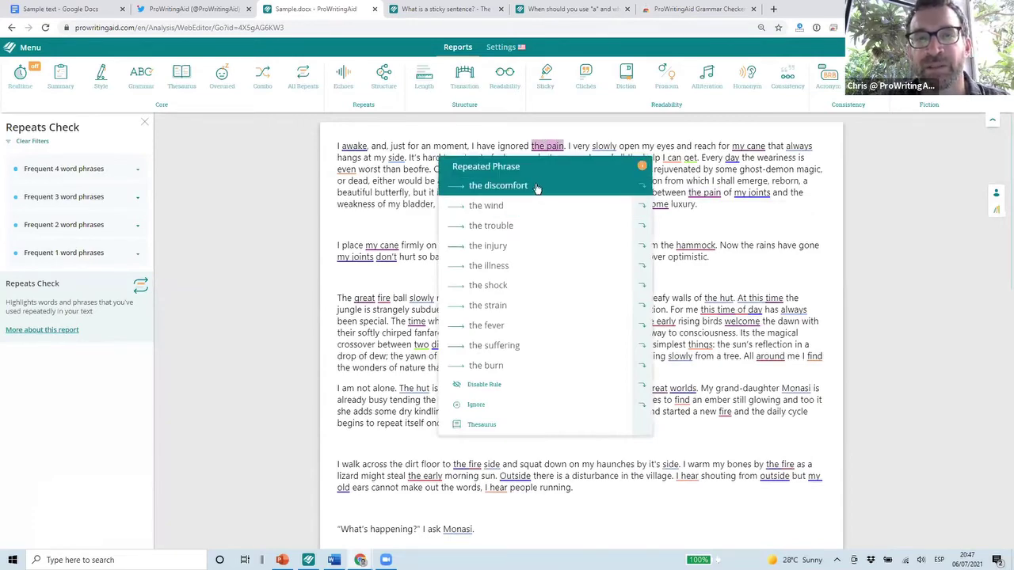
{"action": "left_click", "coordinate": [536, 188]}
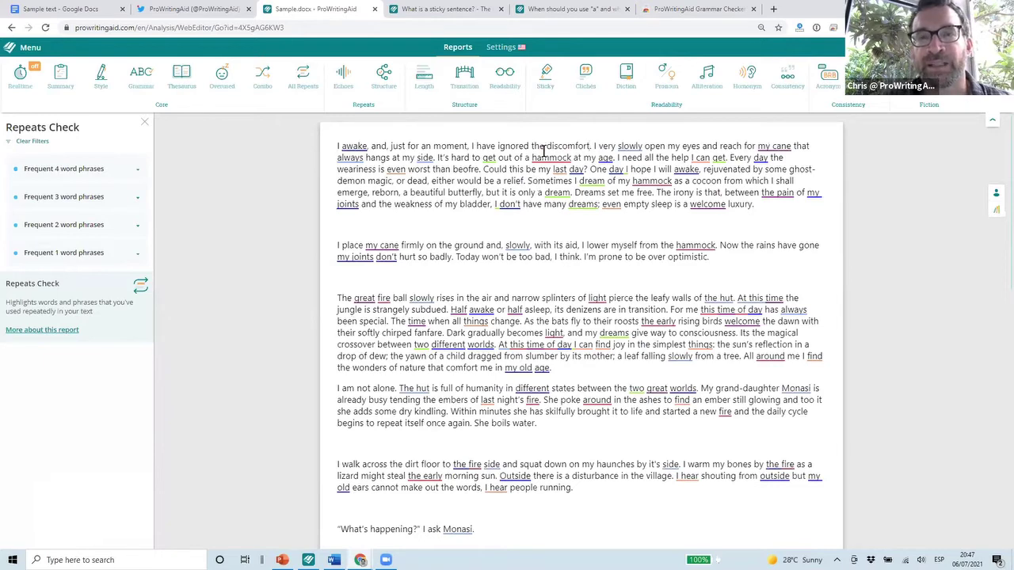
{"action": "left_click", "coordinate": [557, 192]}
{"action": "left_click", "coordinate": [780, 266]}
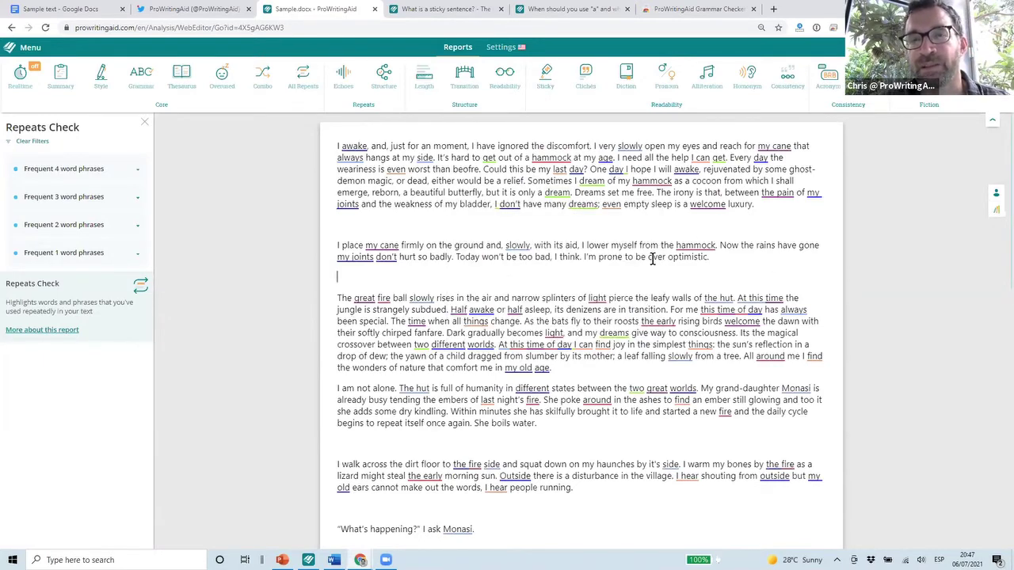
{"action": "left_click", "coordinate": [651, 181]}
{"action": "left_click", "coordinate": [810, 227]}
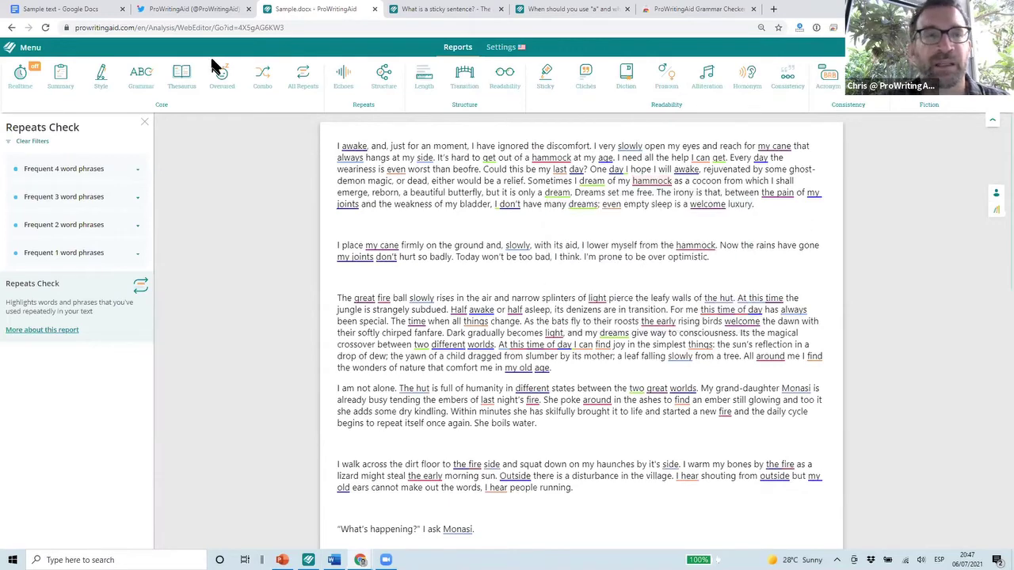
Step: Turn on realtime checking and view the suggestions for "over optimistic" and "At this time the"
{"action": "left_click", "coordinate": [18, 78]}
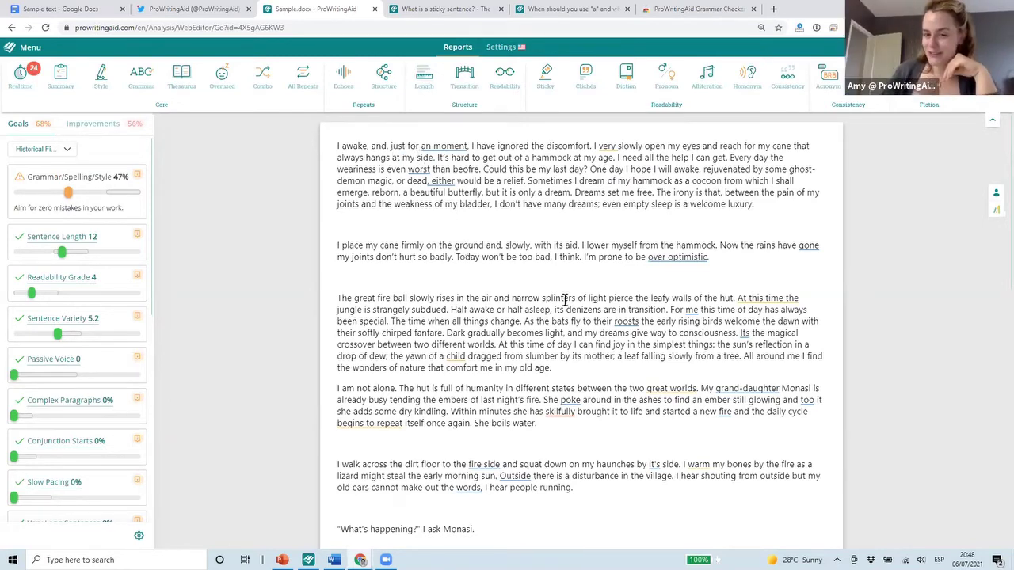
{"action": "left_click", "coordinate": [759, 297]}
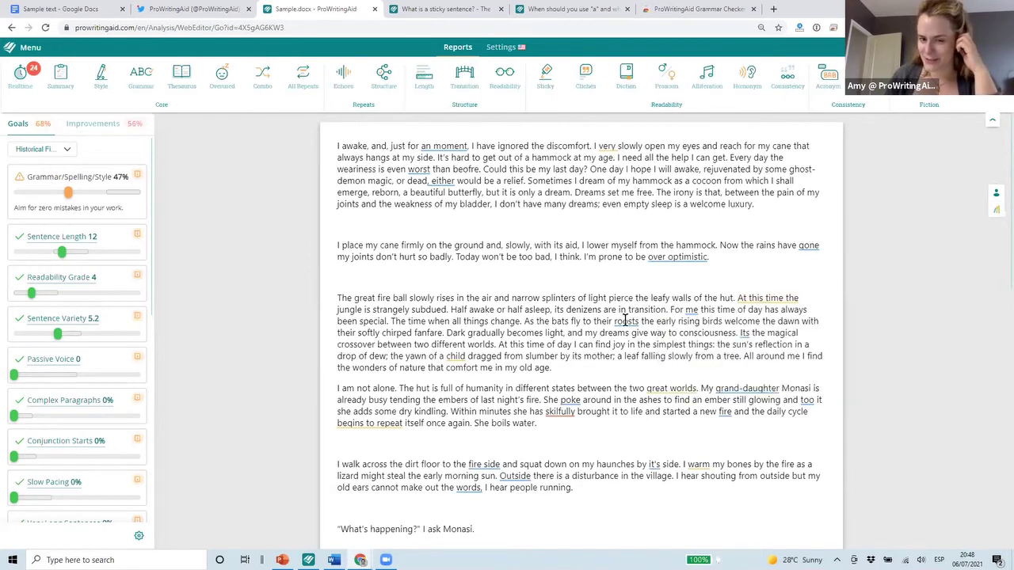
{"action": "left_click", "coordinate": [679, 253]}
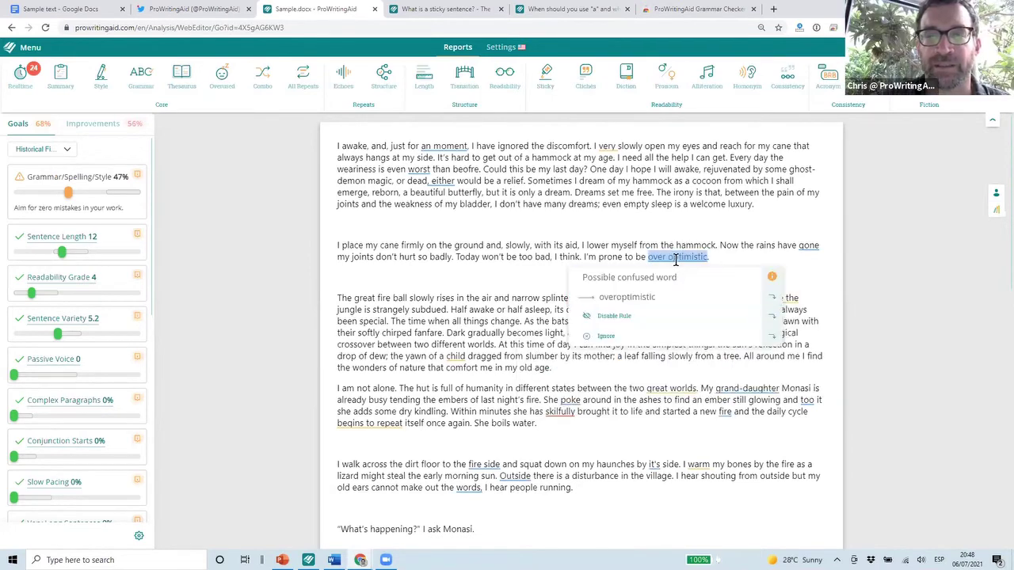
{"action": "mouse_move", "coordinate": [758, 298]}
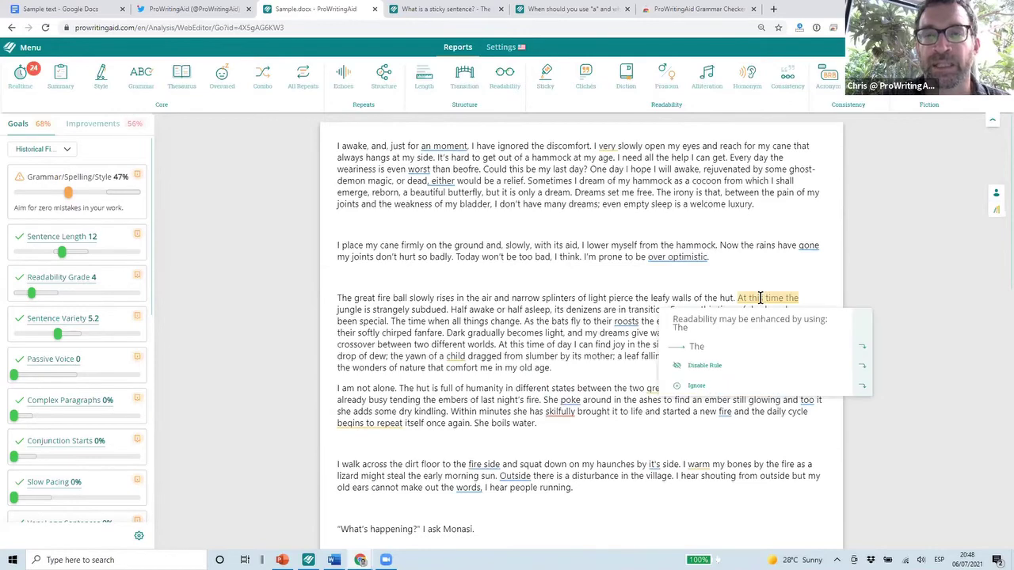
Step: Try to replace the UK spelling "skilfully" in the fourth paragraph with the suggested "skillfully"
{"action": "mouse_move", "coordinate": [559, 413]}
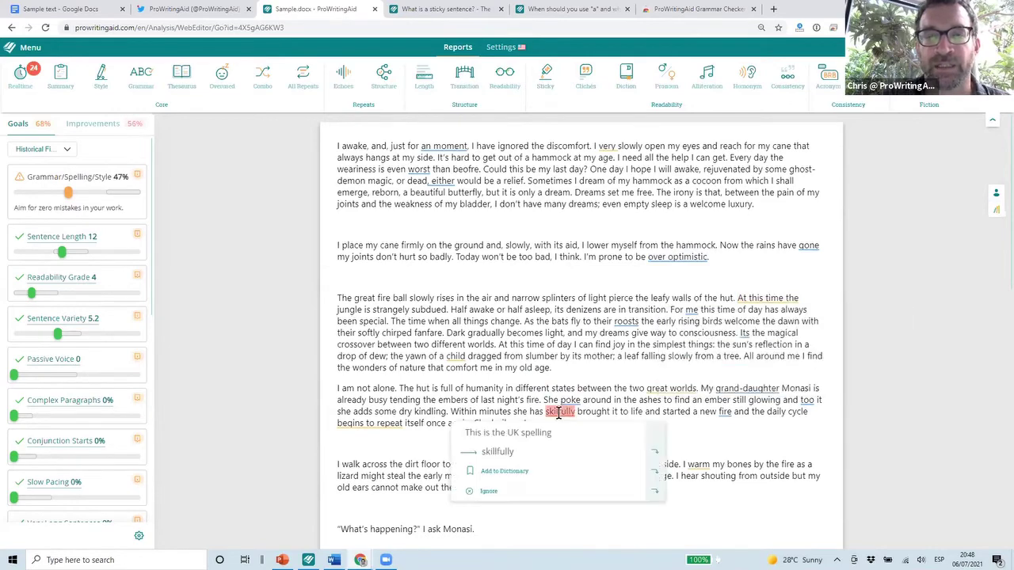
{"action": "left_click", "coordinate": [513, 453]}
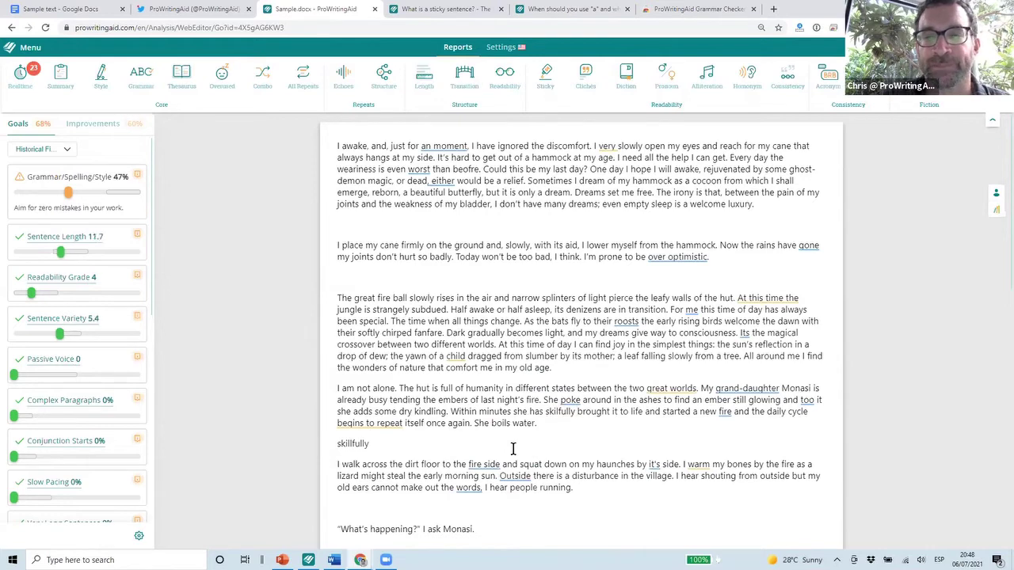
{"action": "scroll", "coordinate": [513, 449], "scroll_direction": "down", "scroll_amount": 2}
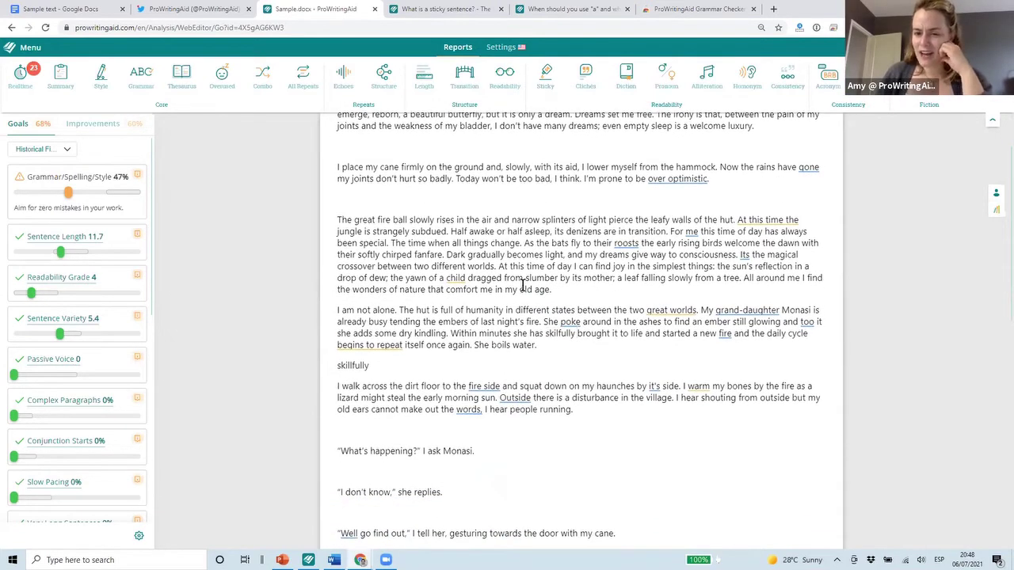
{"action": "scroll", "coordinate": [523, 285], "scroll_direction": "up", "scroll_amount": 2}
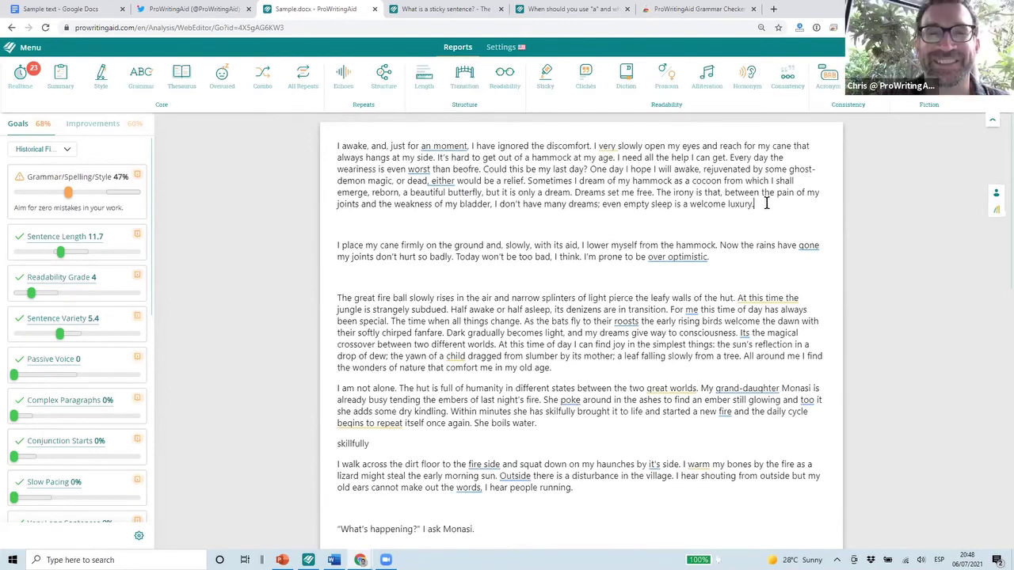
Step: Add a new paragraph reading "He was robbed." after the first paragraph
{"action": "key", "text": "Return"}
{"action": "key", "text": "Return"}
{"action": "type", "text": "He was robbed"}
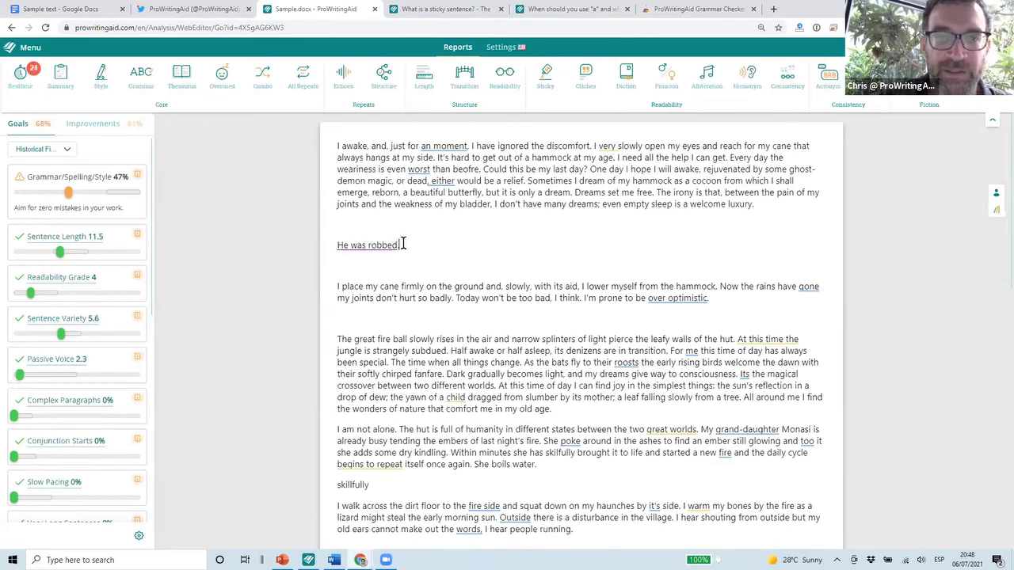
Step: Try the suggested active wording "They robbed him" for "He was robbed" and undo the replacement
{"action": "mouse_move", "coordinate": [374, 246]}
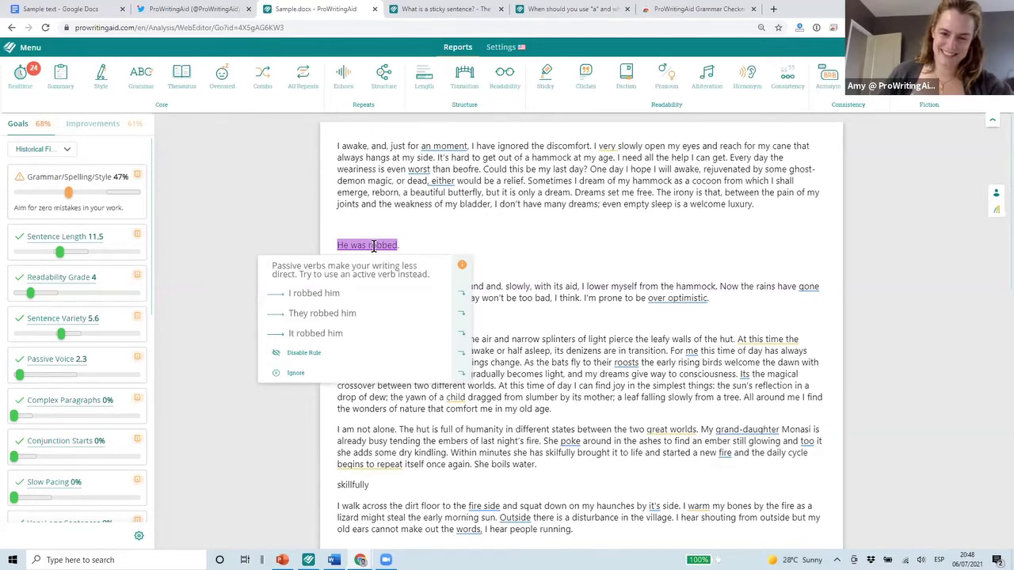
{"action": "left_click", "coordinate": [355, 314]}
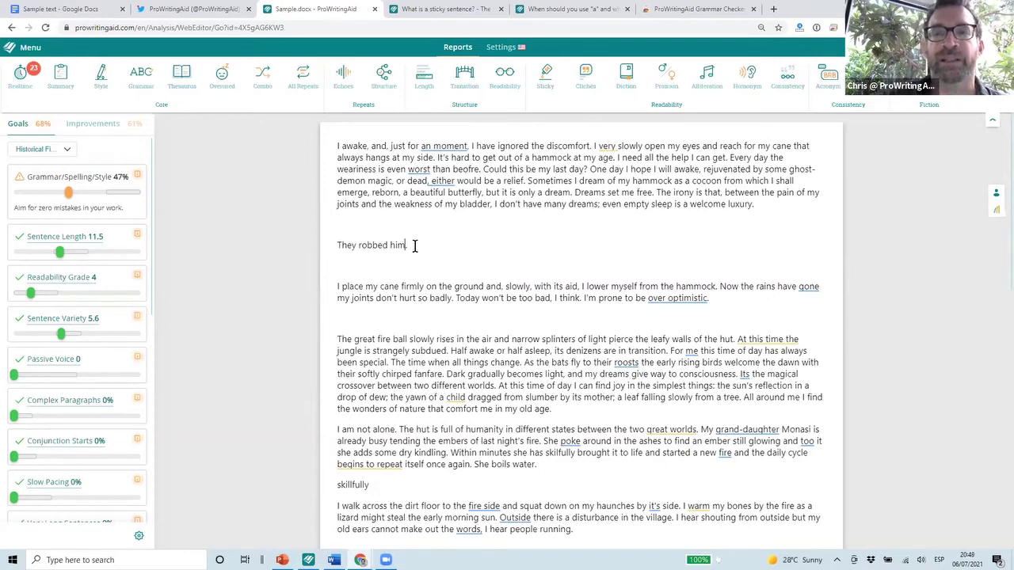
{"action": "left_click_drag", "start_coordinate": [415, 246], "coordinate": [336, 243]}
{"action": "key", "text": "ctrl+z"}
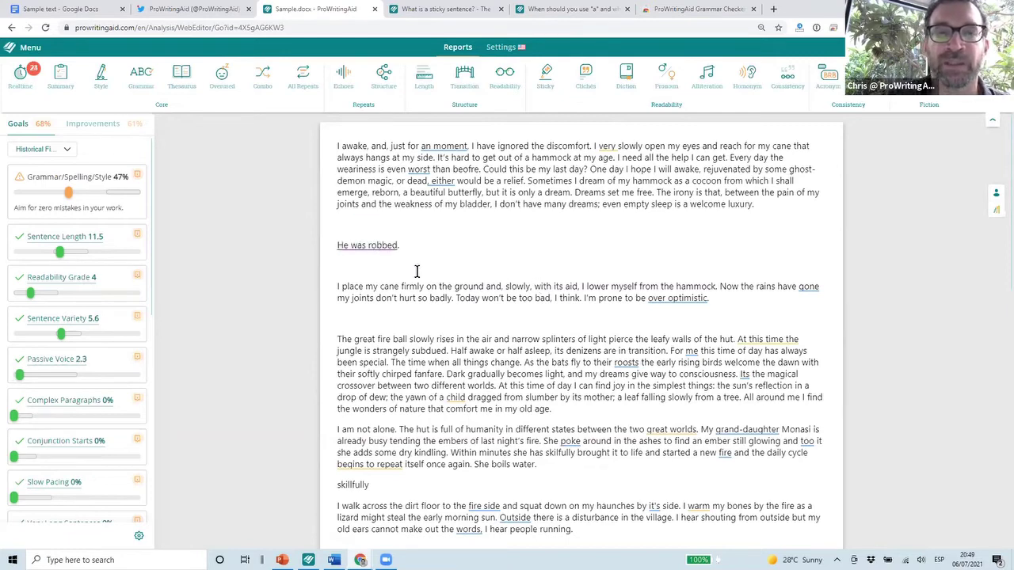
{"action": "mouse_move", "coordinate": [377, 244]}
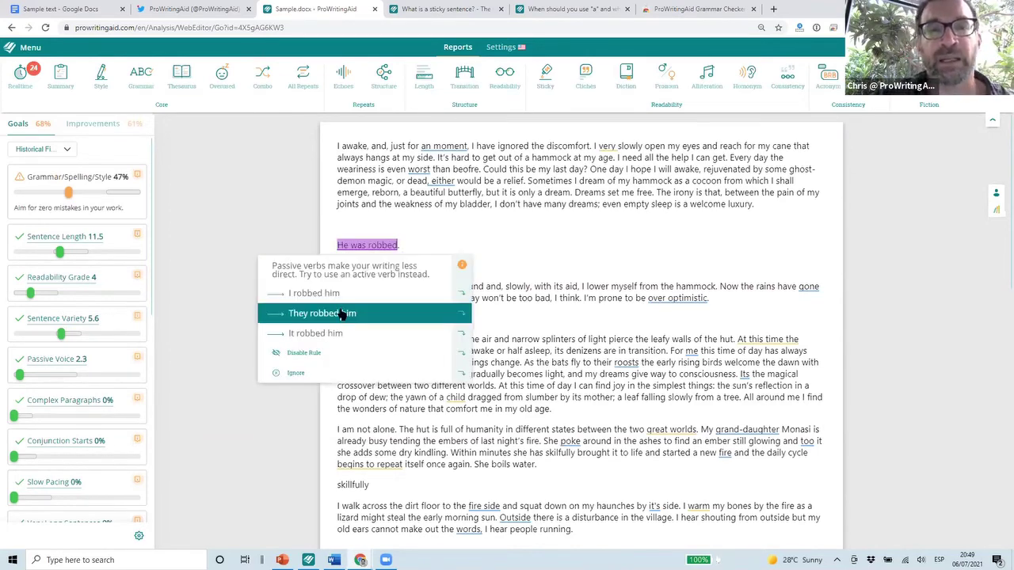
{"action": "left_click", "coordinate": [417, 243]}
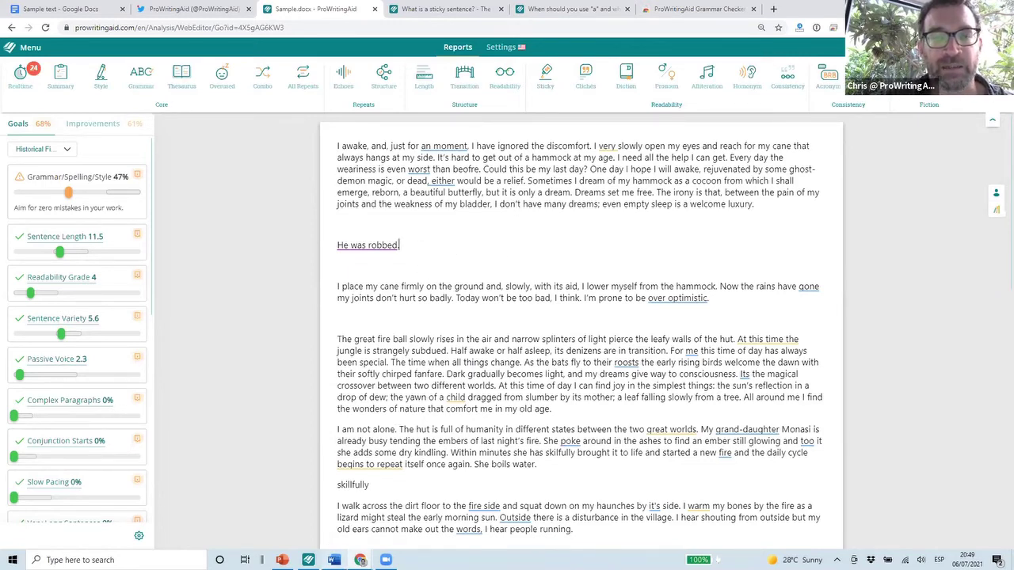
Step: Switch to the sample document in Word and compare ProWritingAid's Improvements and Goals views
{"action": "key", "text": "alt+Tab"}
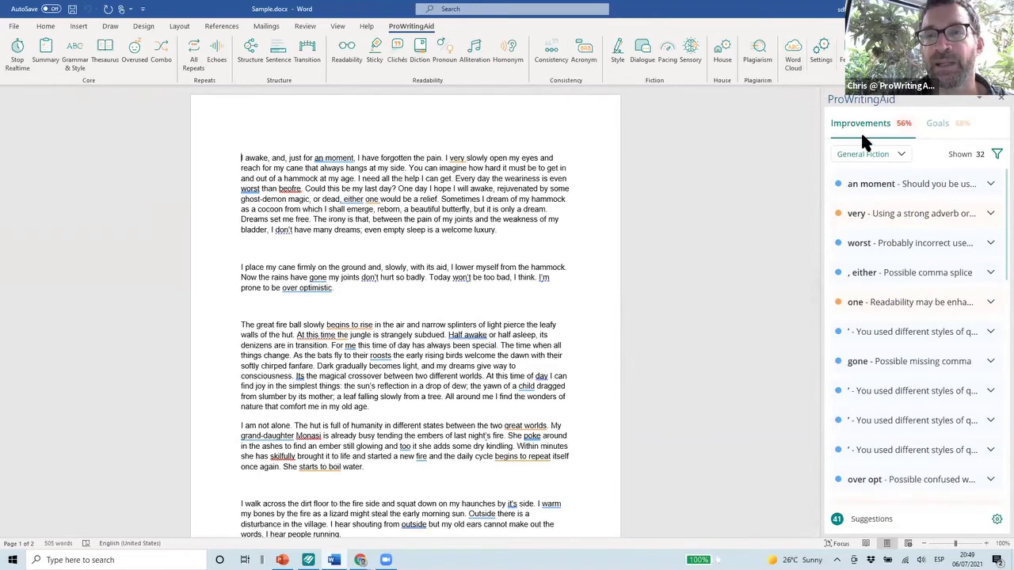
{"action": "left_click", "coordinate": [933, 125]}
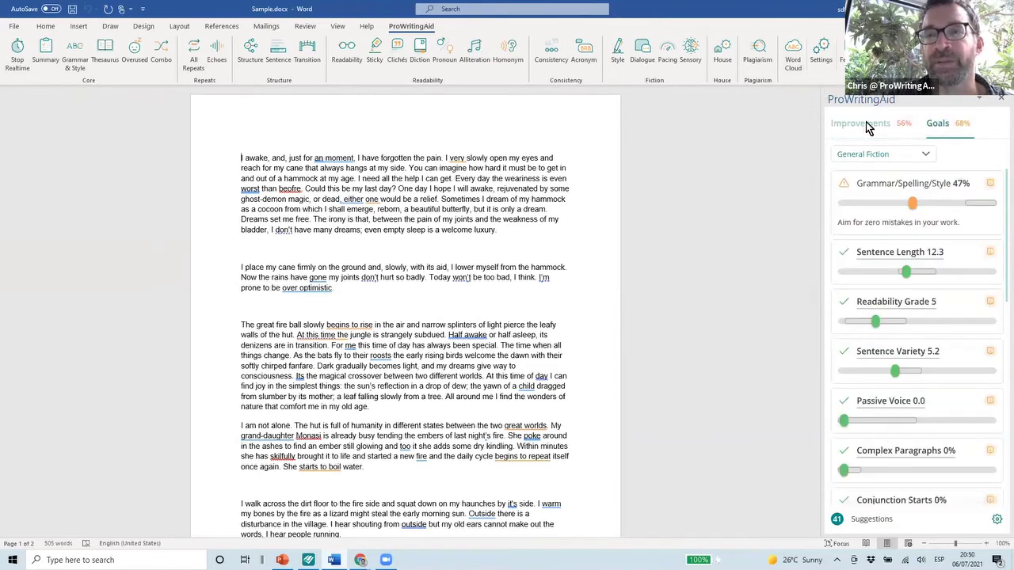
{"action": "left_click", "coordinate": [869, 125]}
{"action": "left_click", "coordinate": [937, 125]}
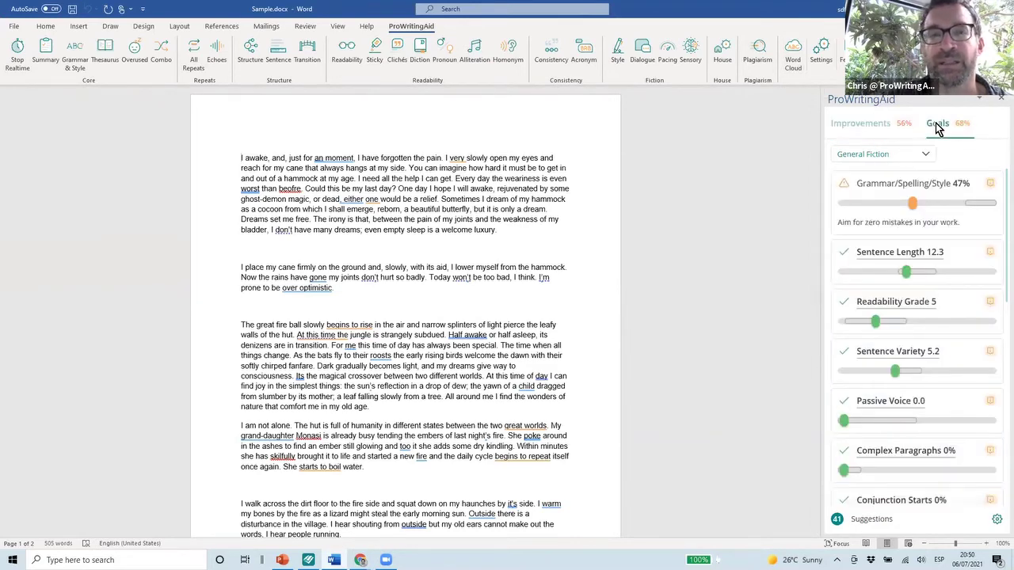
{"action": "left_click", "coordinate": [343, 158]}
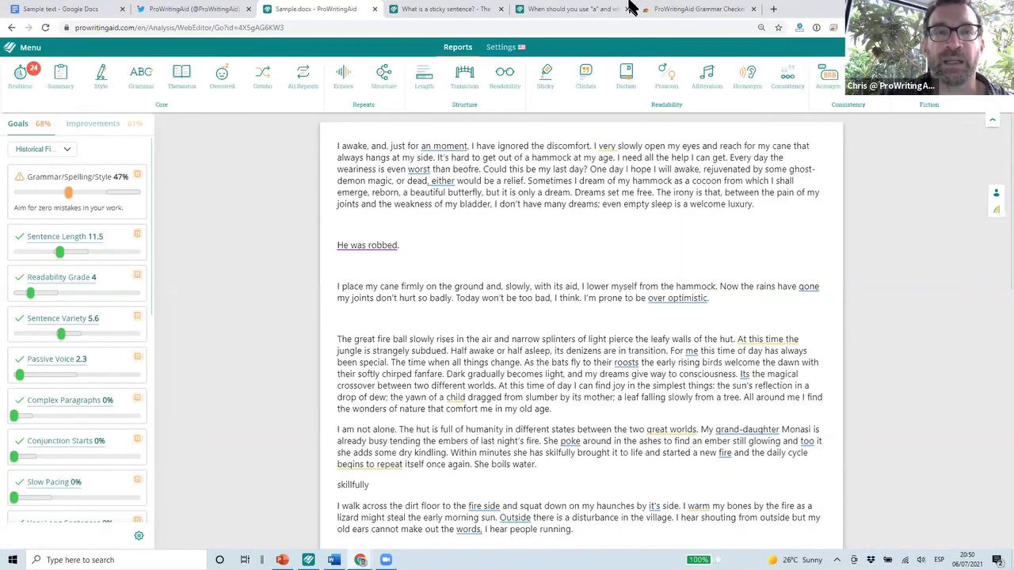
Step: Show the sample text in Google Docs in Chrome and review the overview of ProWritingAid's Chrome Web Store page
{"action": "left_click", "coordinate": [50, 9]}
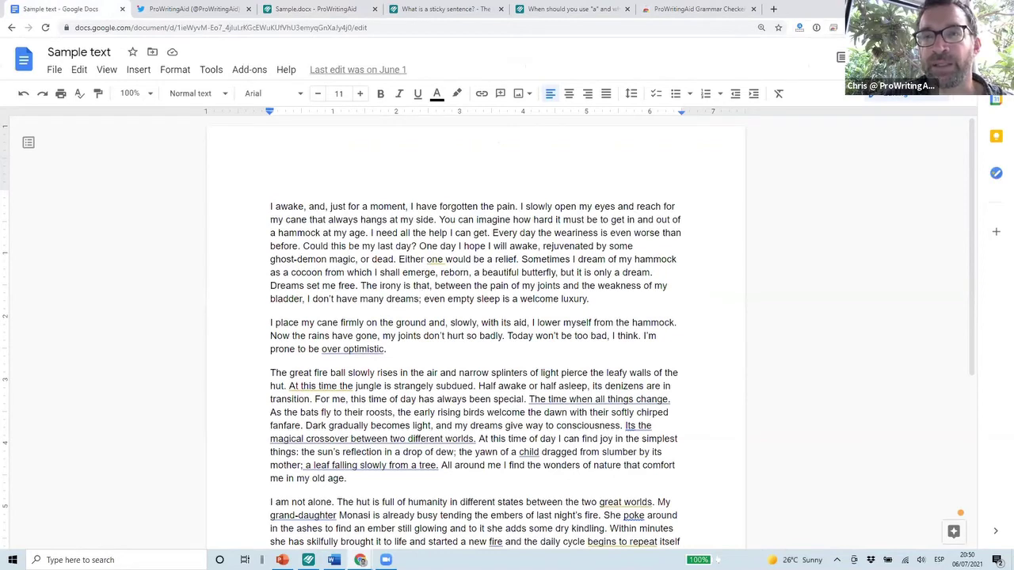
{"action": "left_click", "coordinate": [678, 11]}
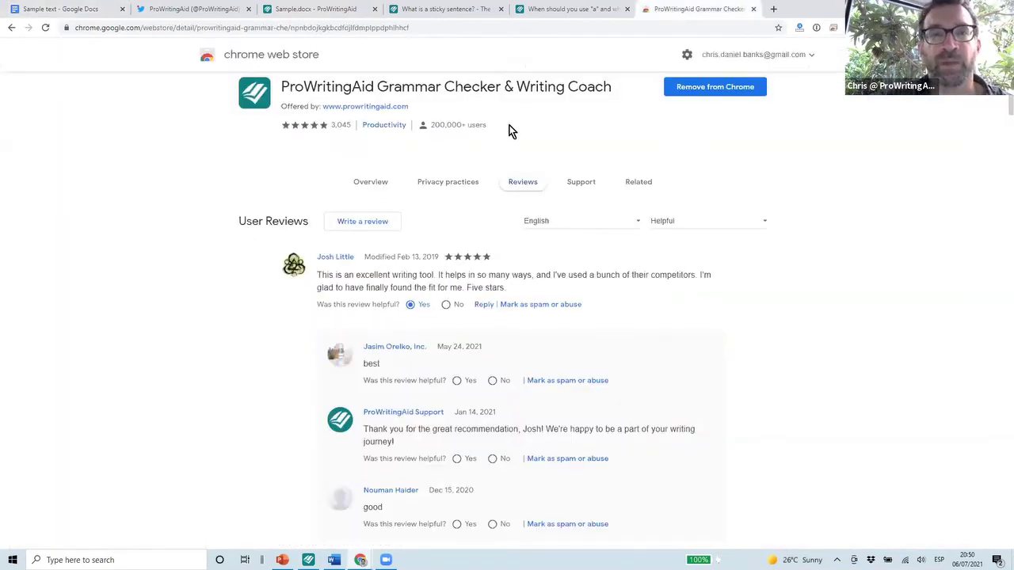
{"action": "scroll", "coordinate": [511, 129], "scroll_direction": "up", "scroll_amount": 1}
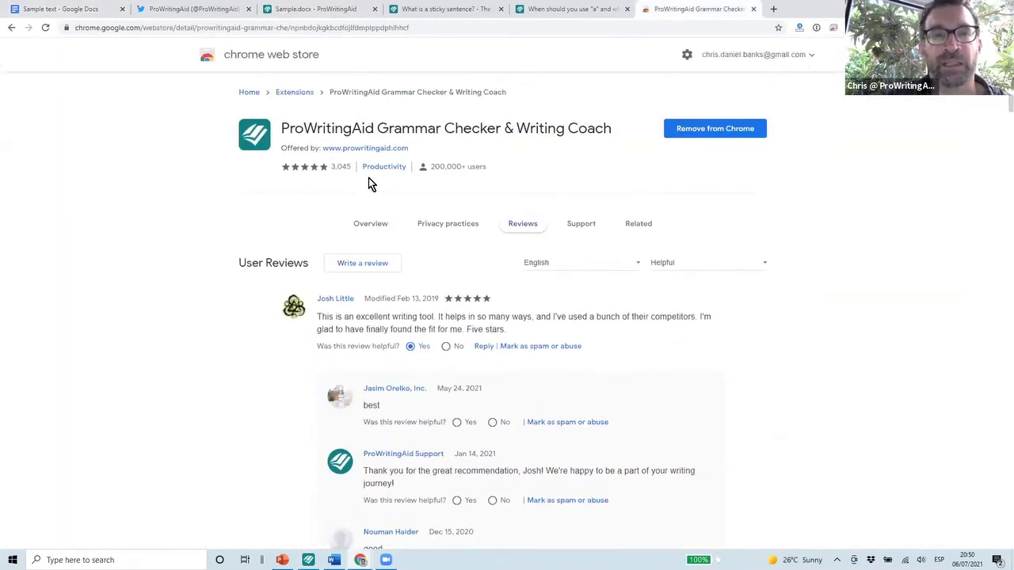
{"action": "left_click", "coordinate": [375, 228]}
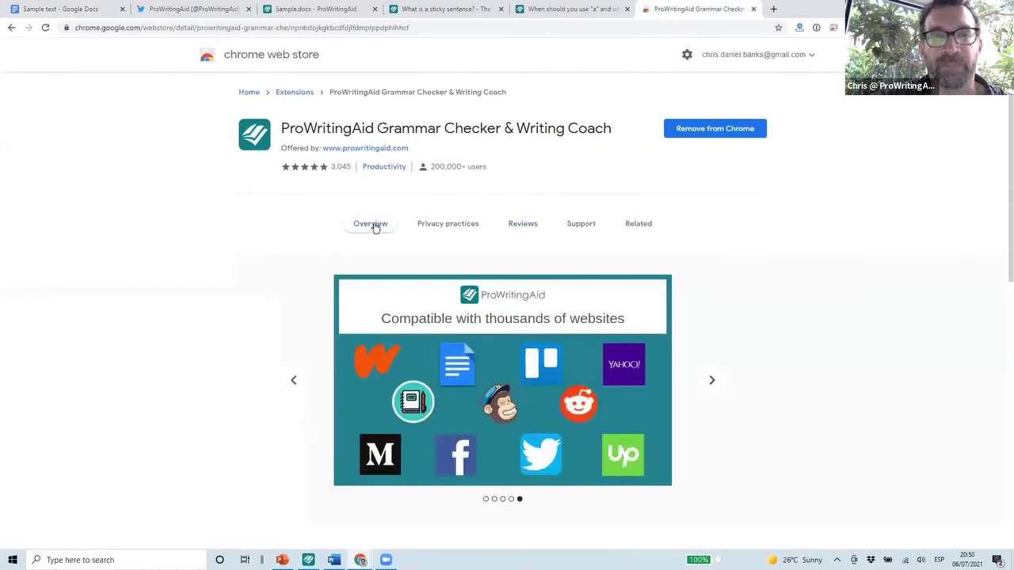
{"action": "scroll", "coordinate": [374, 224], "scroll_direction": "down", "scroll_amount": 3}
{"action": "scroll", "coordinate": [374, 224], "scroll_direction": "up", "scroll_amount": 3}
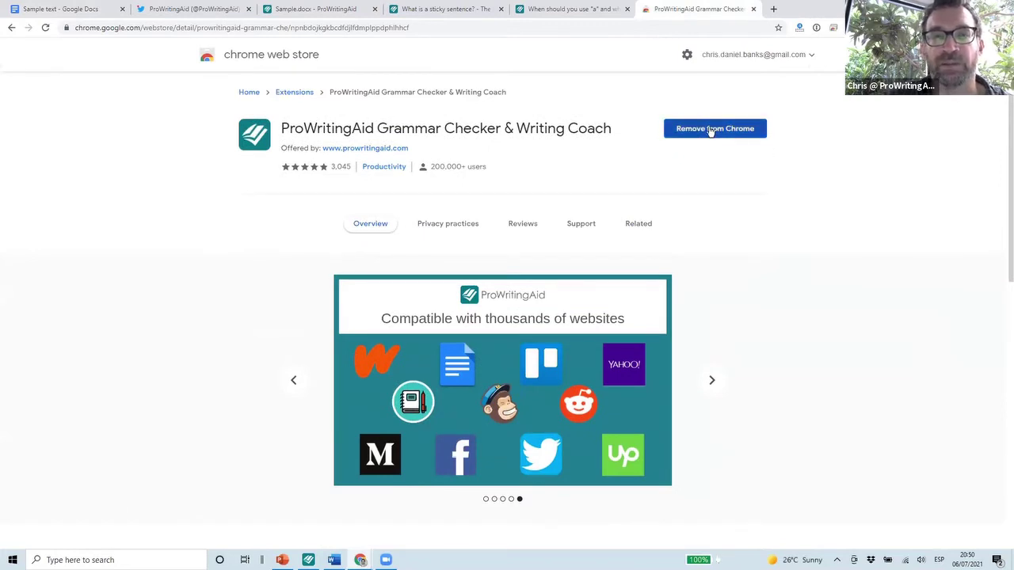
{"action": "left_click", "coordinate": [596, 14]}
{"action": "left_click", "coordinate": [690, 10]}
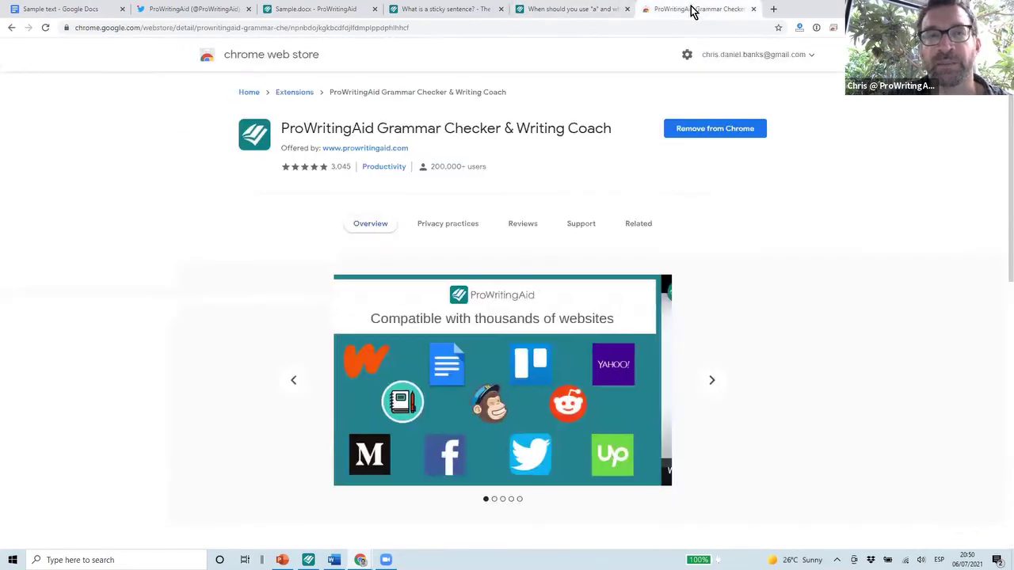
Step: Go to the open Twitter page and draft a tweet with the misspelled text "This is aweesome"
{"action": "left_click", "coordinate": [197, 10]}
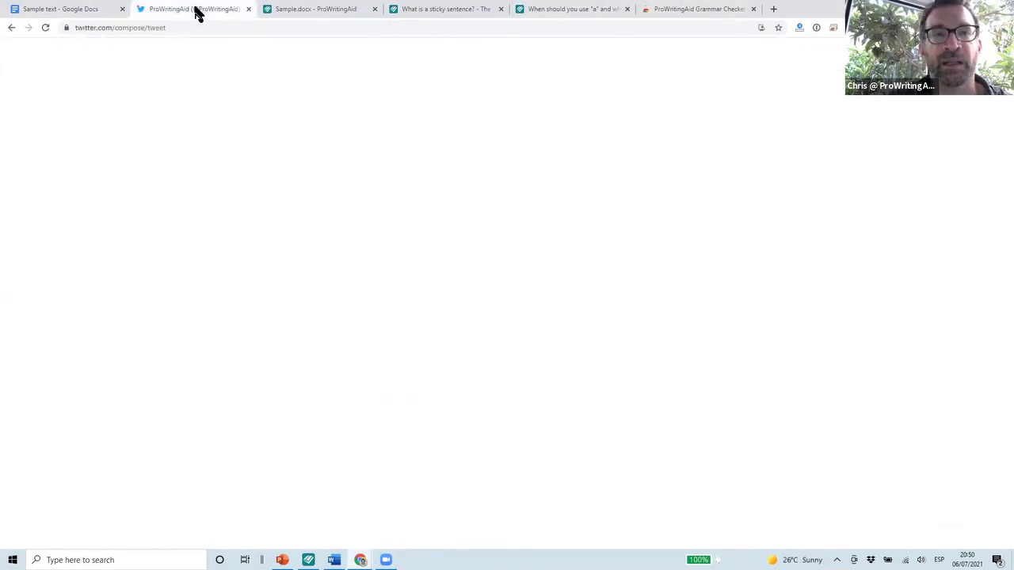
{"action": "left_click", "coordinate": [431, 130]}
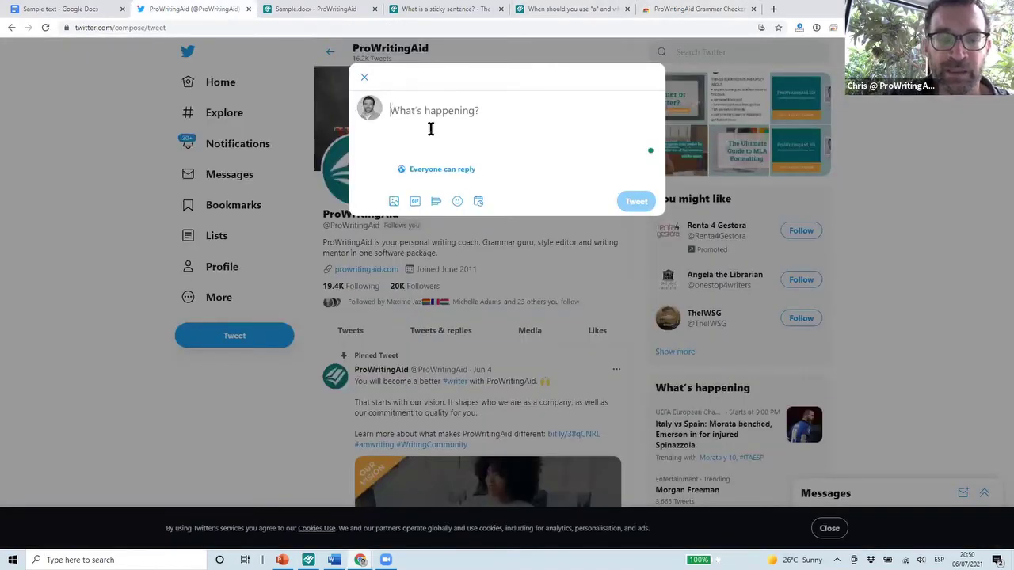
{"action": "type", "text": "This is aweesome"}
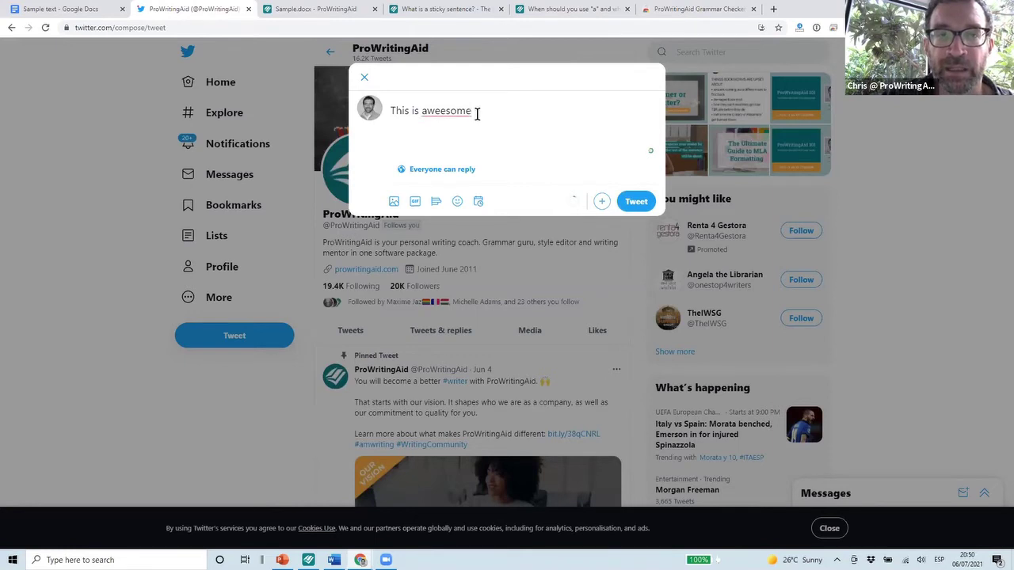
Step: Correct "aweesome" in the tweet with the suggested "awesome" and end the sentence with a period
{"action": "left_click", "coordinate": [452, 110]}
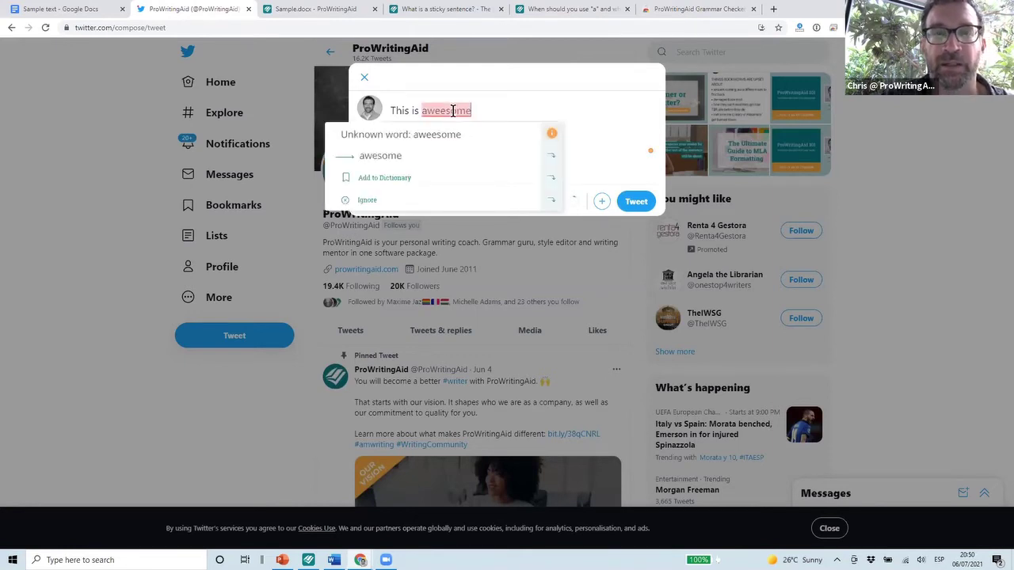
{"action": "left_click", "coordinate": [433, 152]}
{"action": "type", "text": "."}
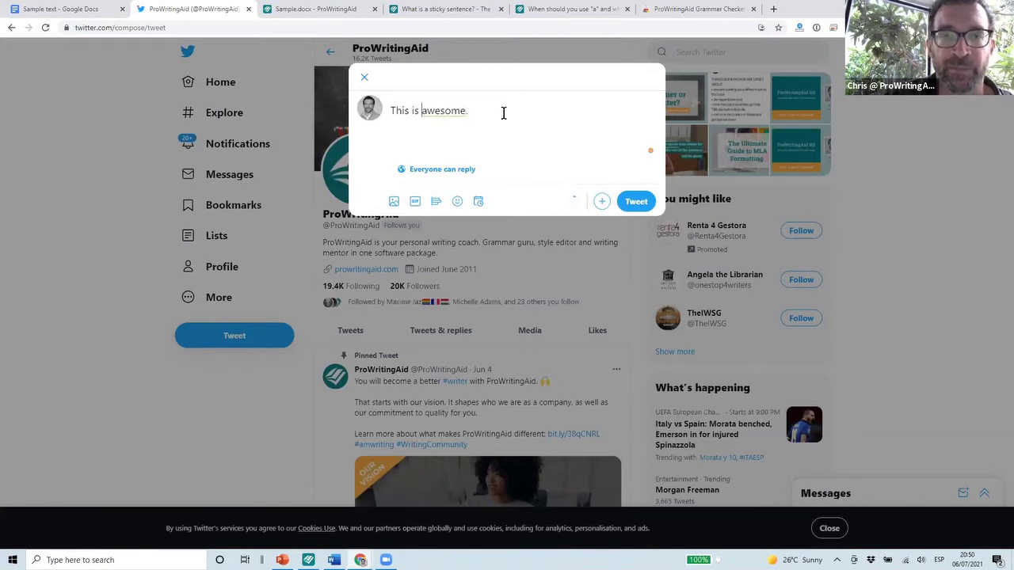
Step: Insert "very" before "awesome" in the tweet and replace "awesome" with the suggested "outstanding"
{"action": "type", "text": "very"}
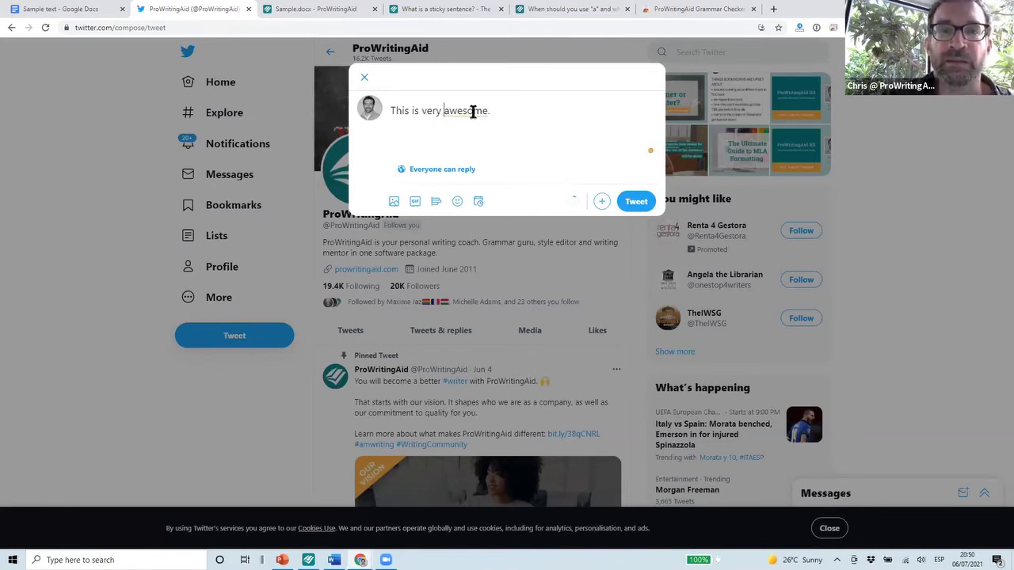
{"action": "mouse_move", "coordinate": [471, 111]}
{"action": "left_click", "coordinate": [456, 153]}
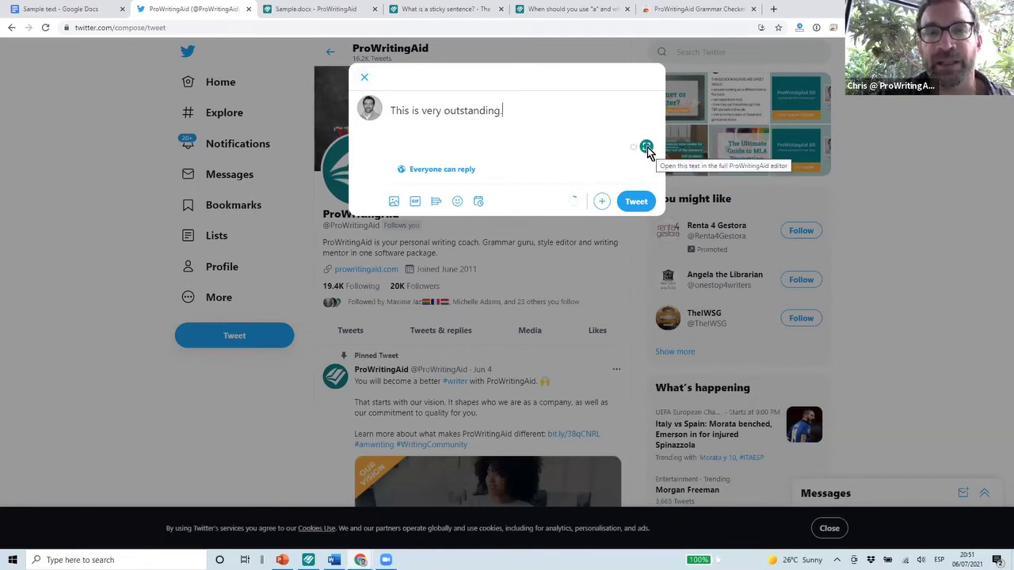
Step: Open the tweet text in the full ProWritingAid editor and close that editor again
{"action": "left_click", "coordinate": [648, 149]}
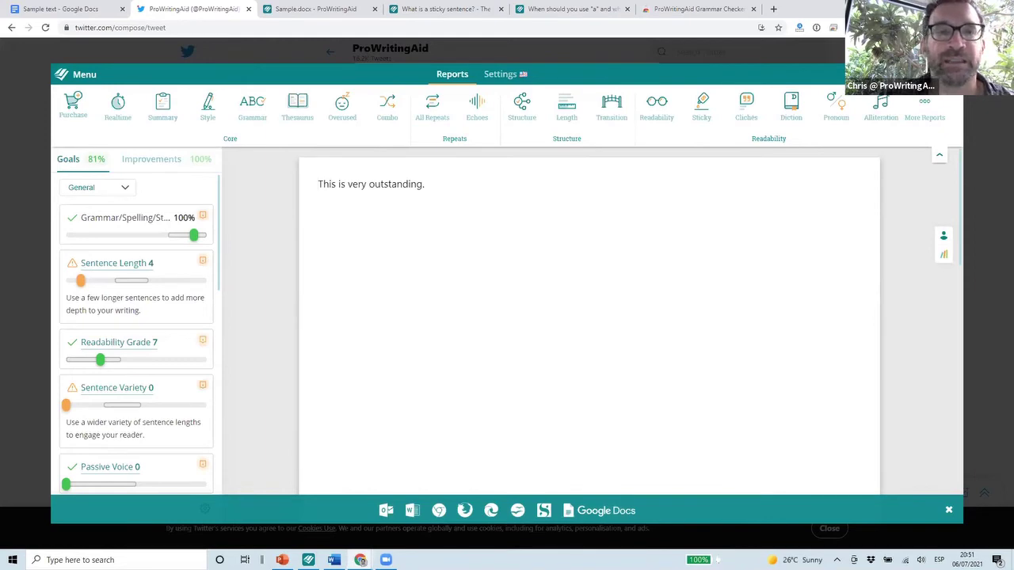
{"action": "key", "text": "Escape"}
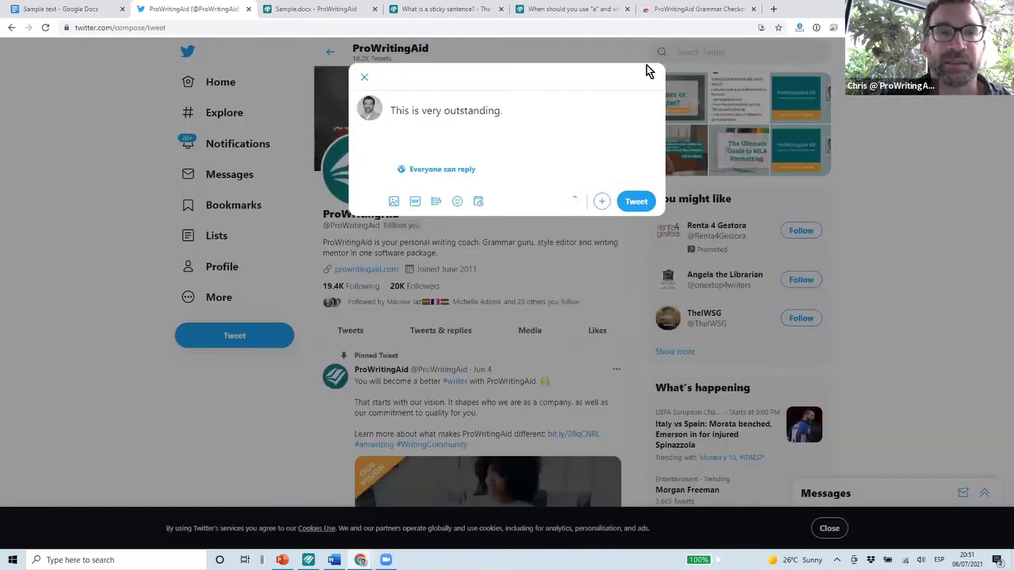
Step: From the Google Docs sample text, search the add-on marketplace for "ProWritingAid Grammar Checker and Writing Coach", view its page and close the marketplace
{"action": "left_click", "coordinate": [77, 11]}
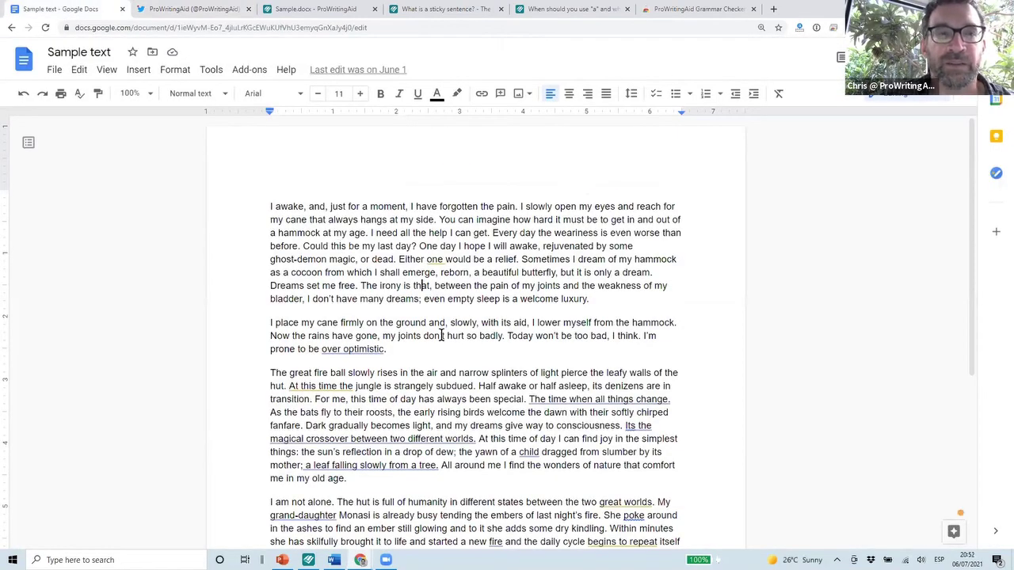
{"action": "left_click", "coordinate": [259, 70]}
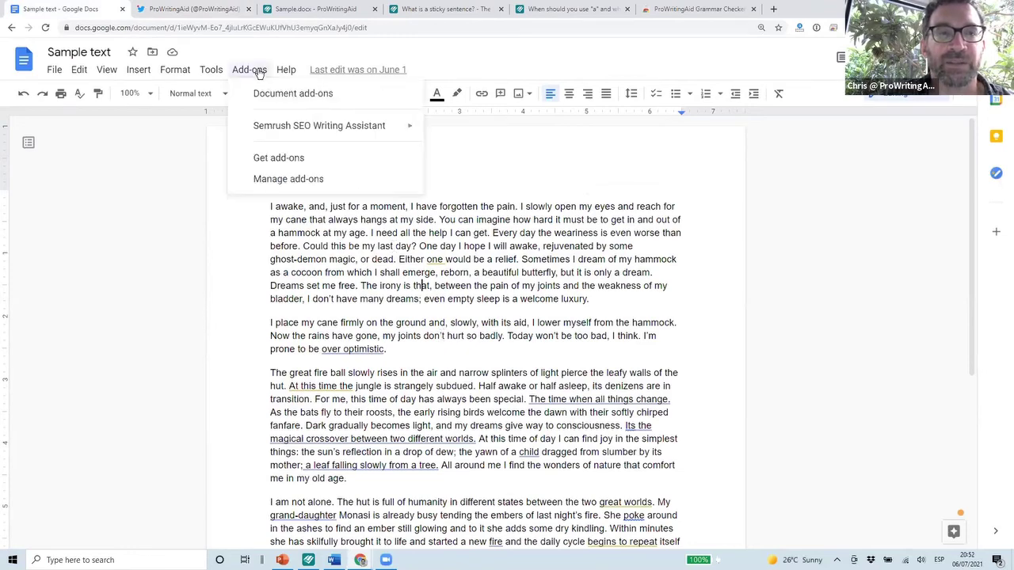
{"action": "left_click", "coordinate": [285, 163]}
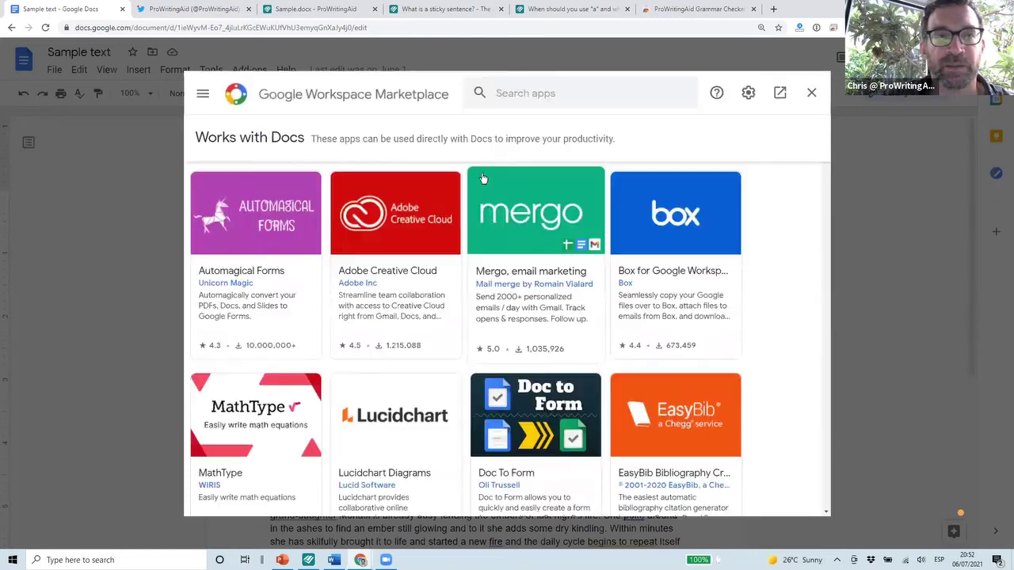
{"action": "left_click", "coordinate": [521, 94]}
{"action": "type", "text": "prowriting"}
{"action": "key", "text": "Down"}
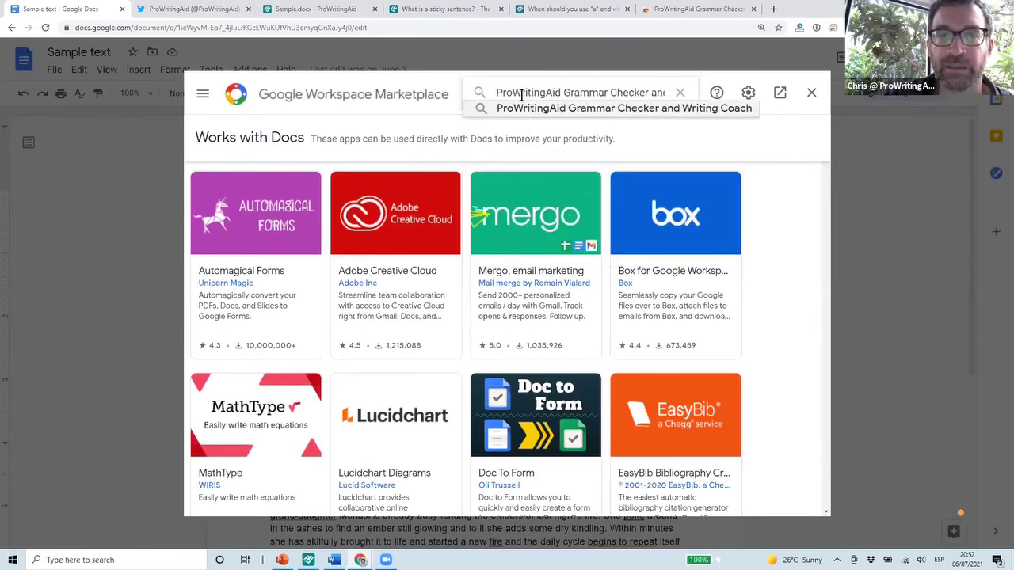
{"action": "key", "text": "Return"}
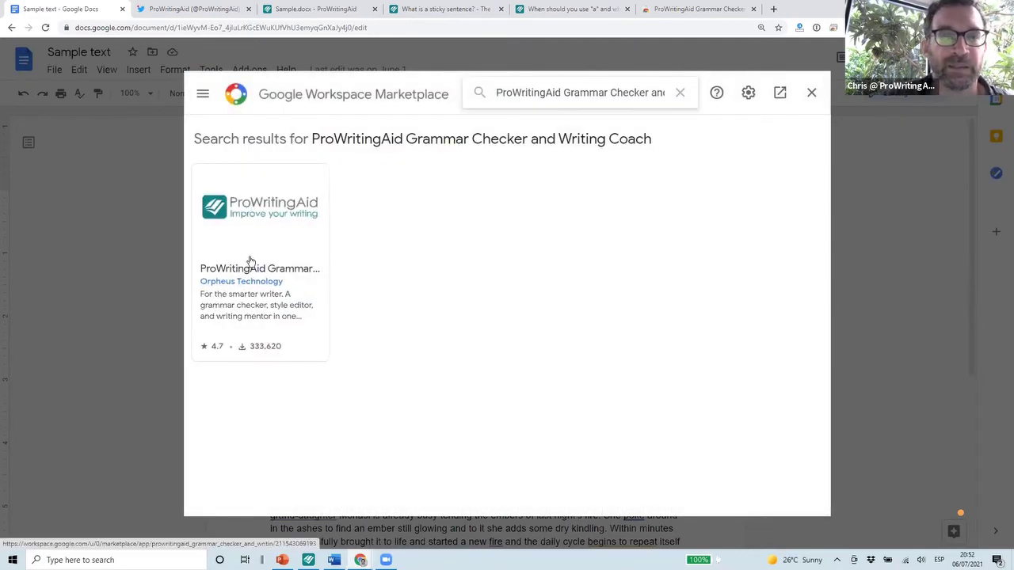
{"action": "left_click", "coordinate": [275, 257]}
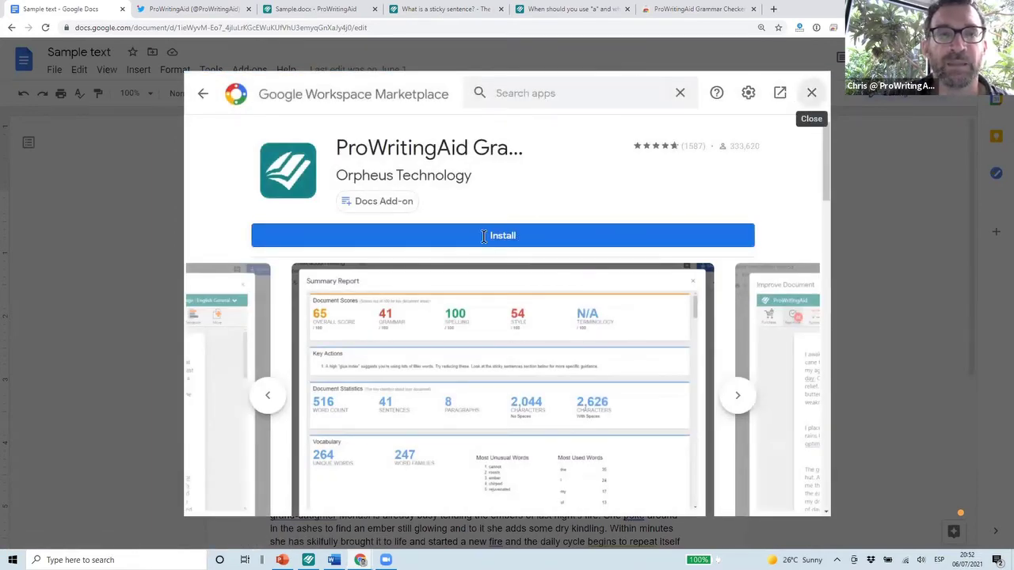
{"action": "left_click", "coordinate": [814, 94]}
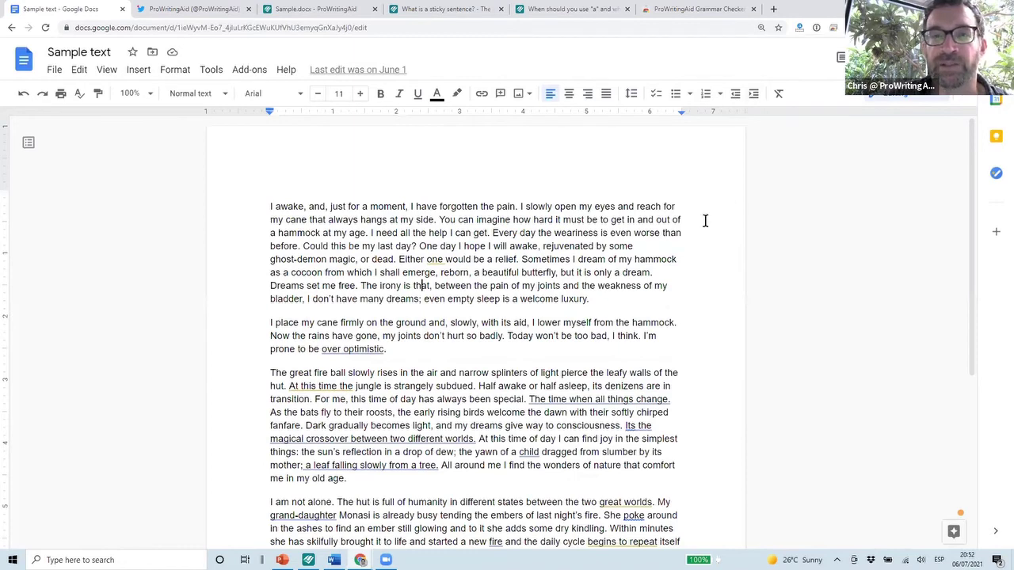
Step: In the Google Docs sample text, accept the suggestions "overoptimistic" for "over optimistic" and "The" for "At this time the"
{"action": "scroll", "coordinate": [377, 380], "scroll_direction": "down", "scroll_amount": 1}
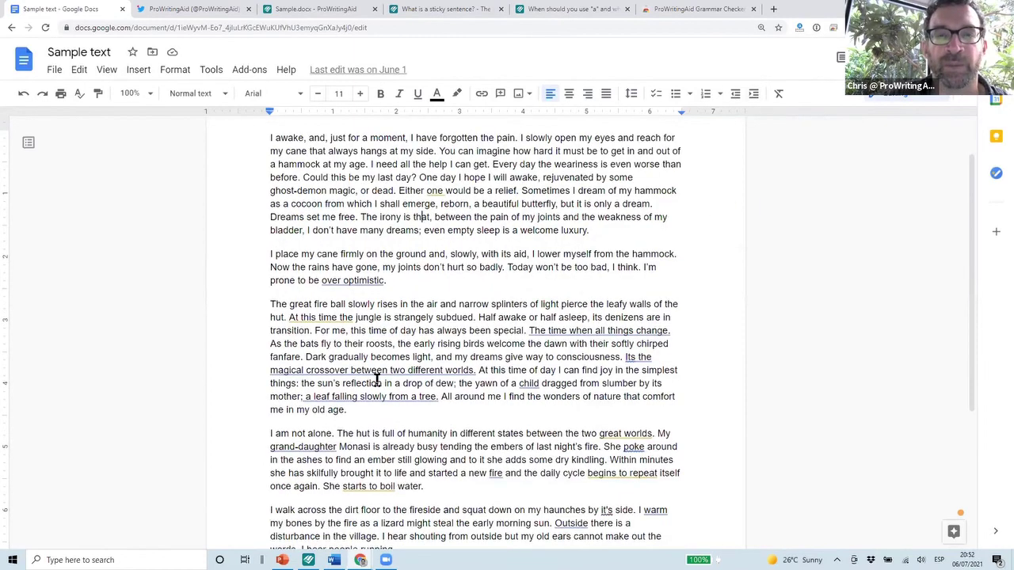
{"action": "scroll", "coordinate": [489, 339], "scroll_direction": "up", "scroll_amount": 1}
{"action": "mouse_move", "coordinate": [354, 349]}
{"action": "left_click", "coordinate": [336, 403]}
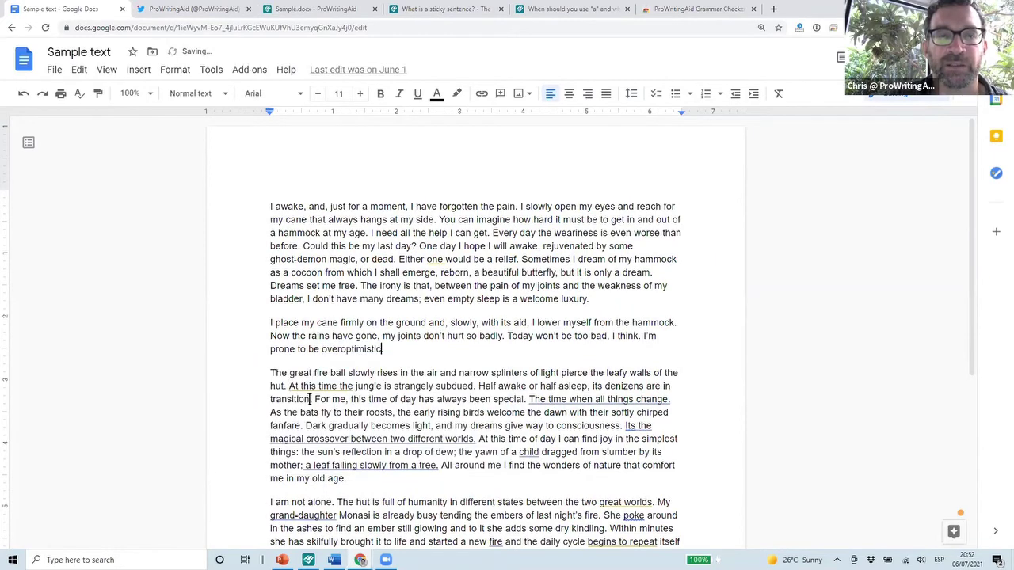
{"action": "mouse_move", "coordinate": [315, 388]}
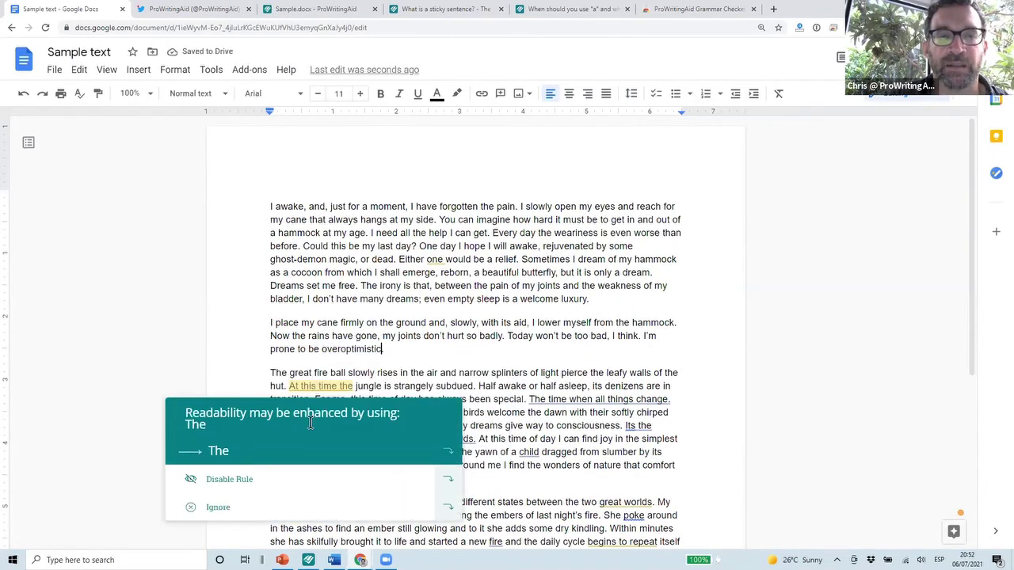
{"action": "left_click", "coordinate": [311, 428]}
Step: Replace "starts to boil" with "boils" and "begins to repeat" with "repeats" in the paragraph starting "I am not alone"
{"action": "scroll", "coordinate": [404, 354], "scroll_direction": "down", "scroll_amount": 3}
{"action": "scroll", "coordinate": [388, 321], "scroll_direction": "down", "scroll_amount": 1}
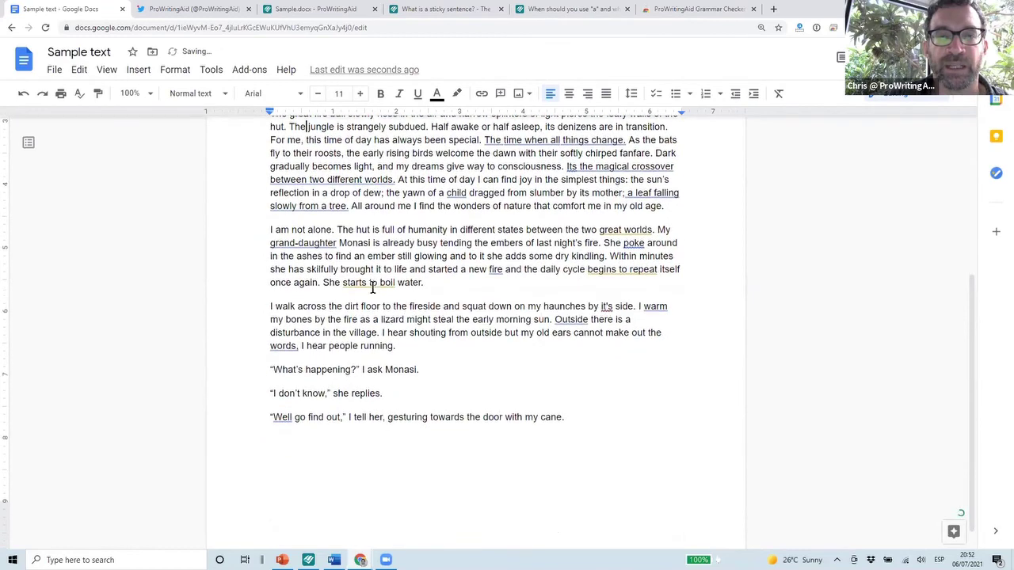
{"action": "mouse_move", "coordinate": [373, 283]}
{"action": "left_click", "coordinate": [364, 333]}
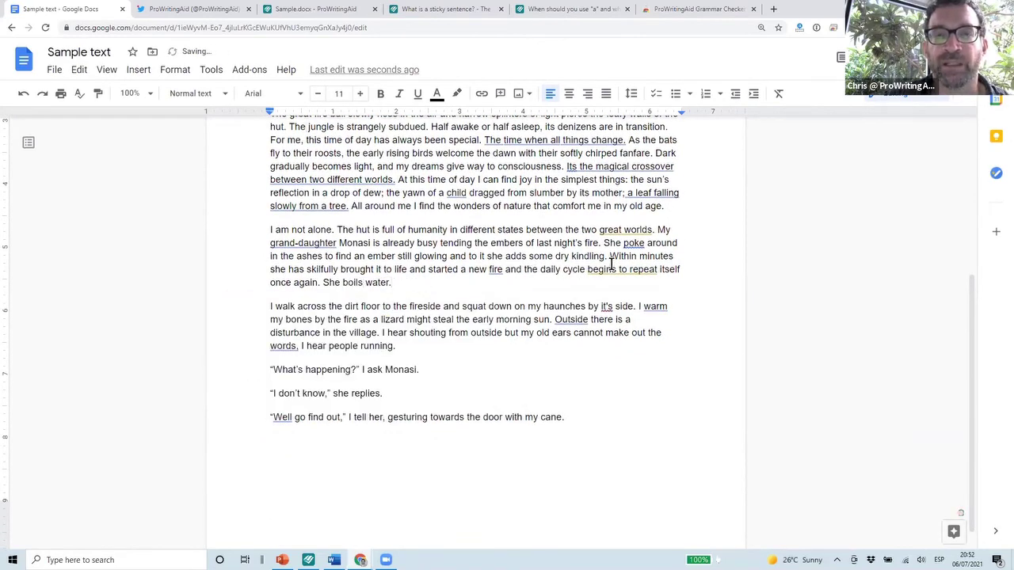
{"action": "mouse_move", "coordinate": [611, 262]}
{"action": "left_click", "coordinate": [596, 310]}
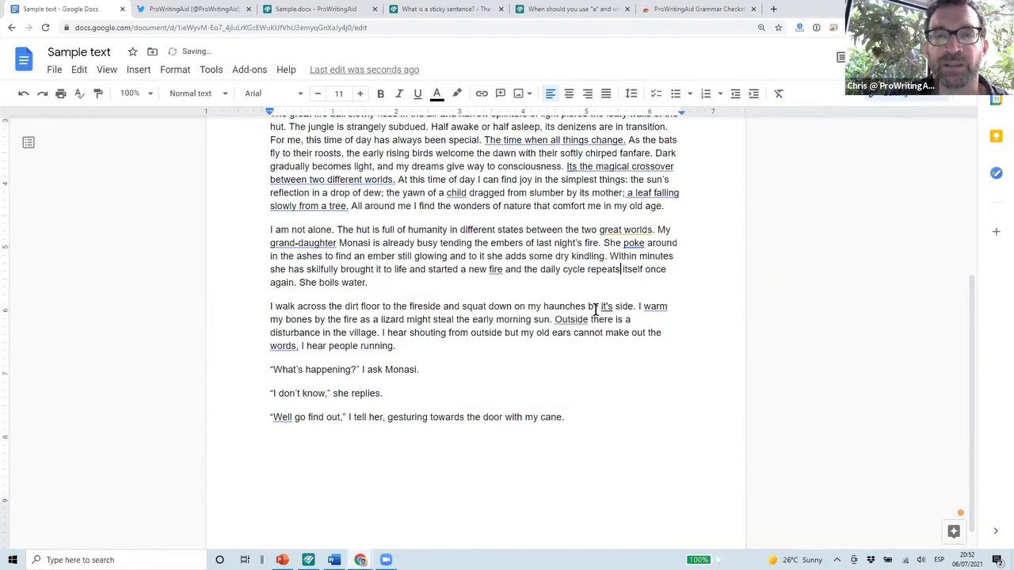
{"action": "mouse_move", "coordinate": [496, 273]}
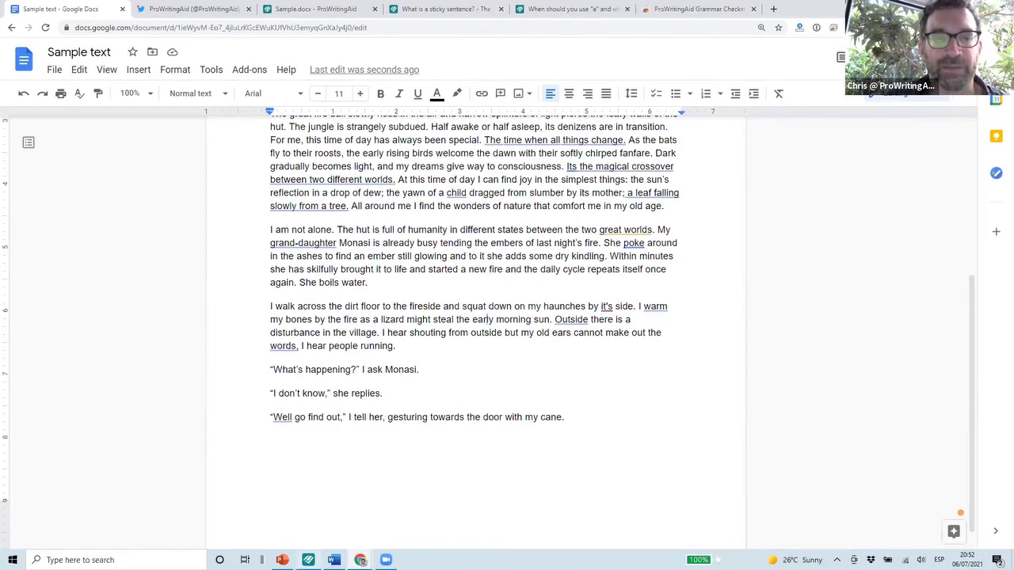
Step: Switch to the ProWritingAid desktop app, open the "When to use ProWritingAid?" section of the Introduction and turn on realtime checking
{"action": "left_click", "coordinate": [309, 560]}
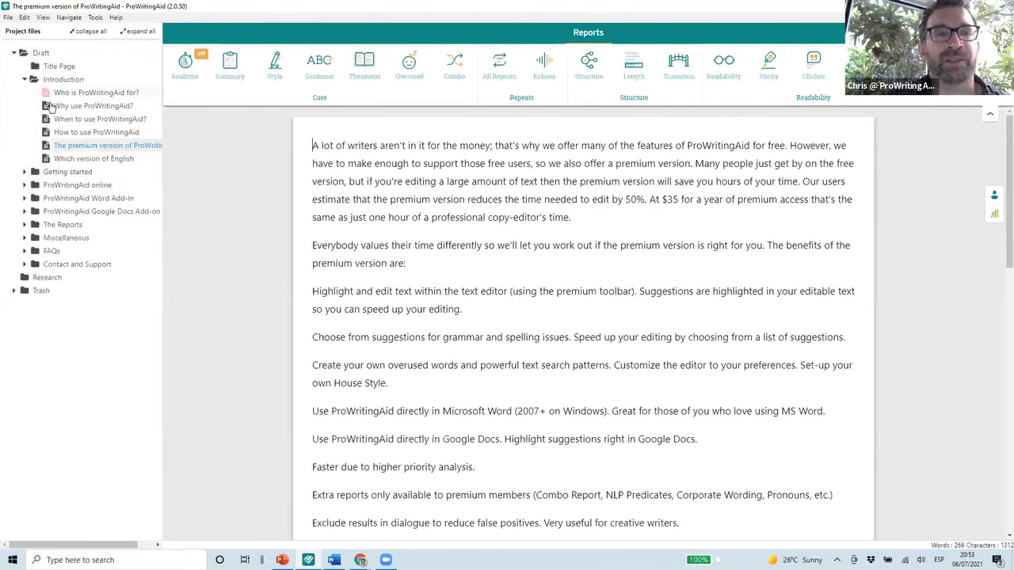
{"action": "left_click", "coordinate": [92, 106]}
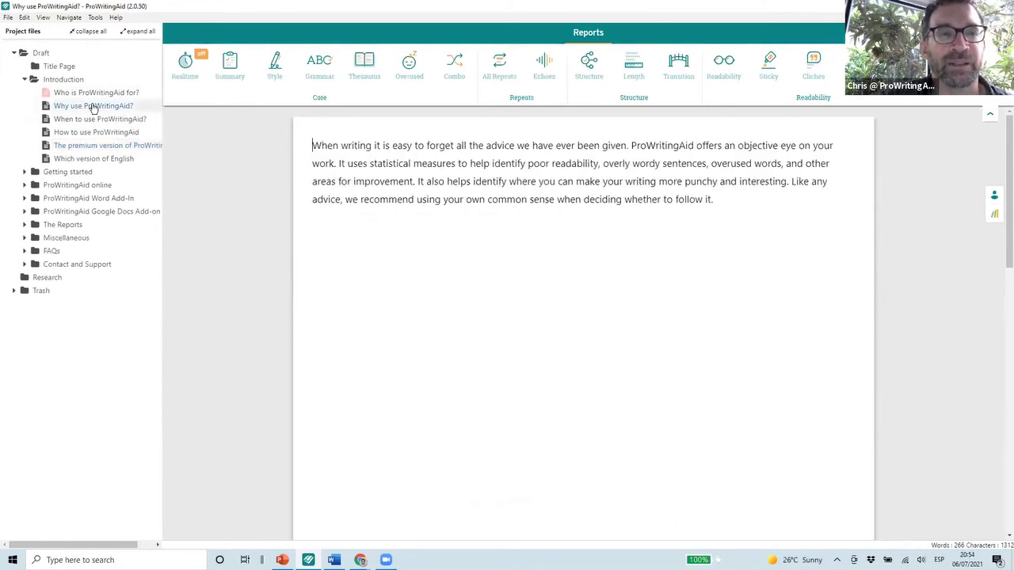
{"action": "left_click", "coordinate": [91, 120]}
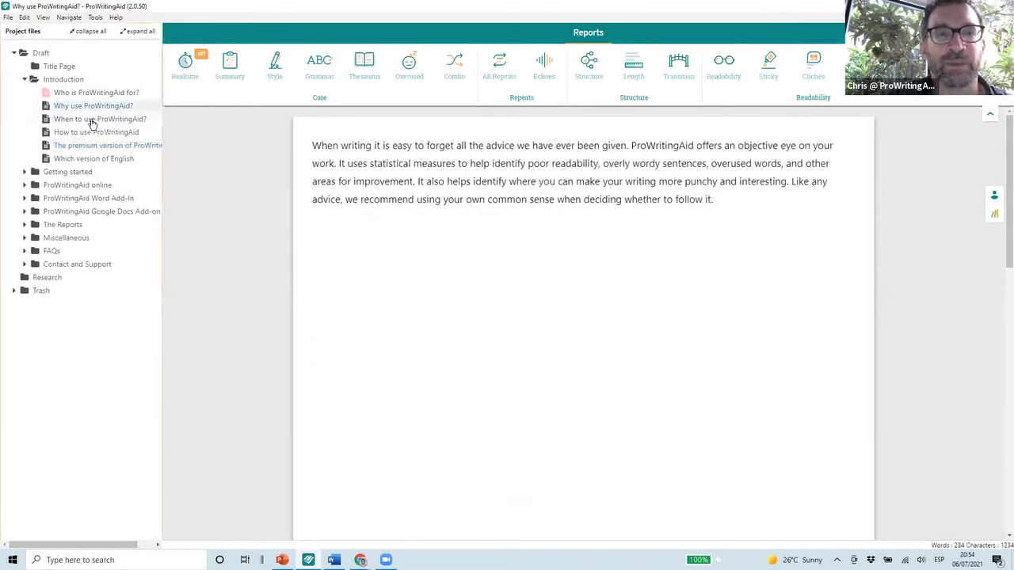
{"action": "left_click", "coordinate": [186, 65]}
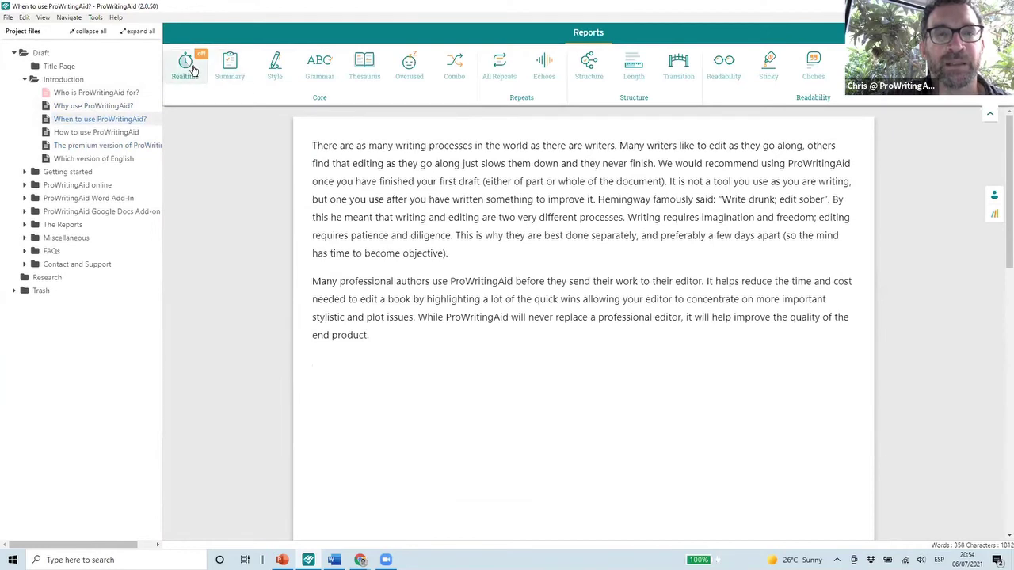
{"action": "left_click", "coordinate": [434, 181]}
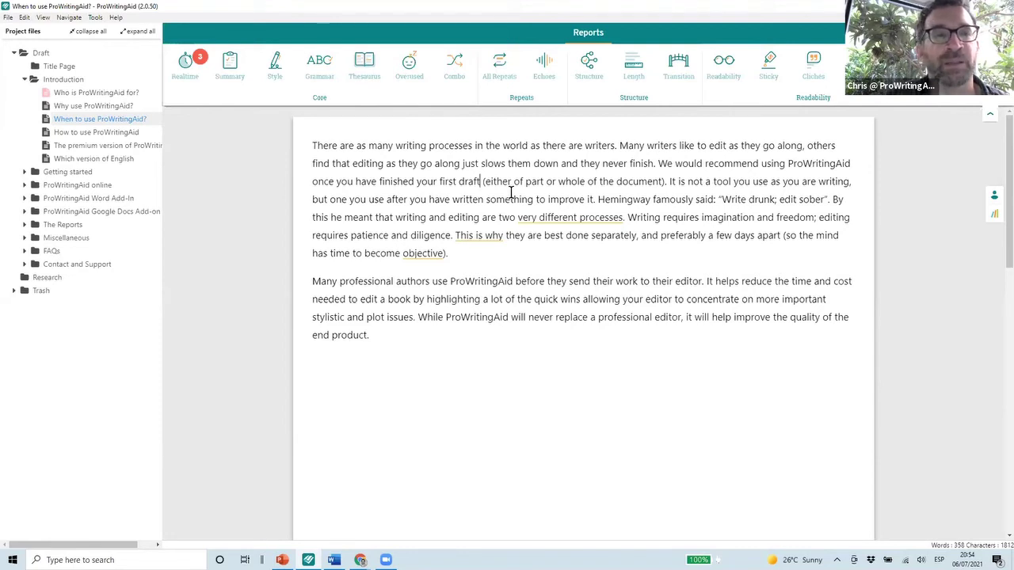
Step: Look through the Introduction sections on the premium version, "Why use ProWritingAid?" and "When to use ProWritingAid?"
{"action": "left_click", "coordinate": [98, 147]}
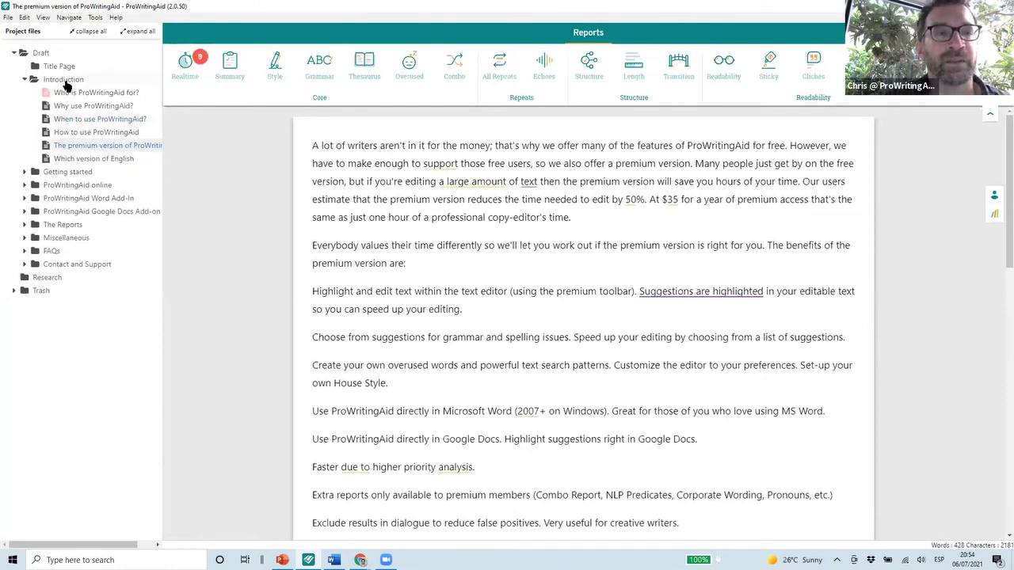
{"action": "left_click", "coordinate": [101, 107]}
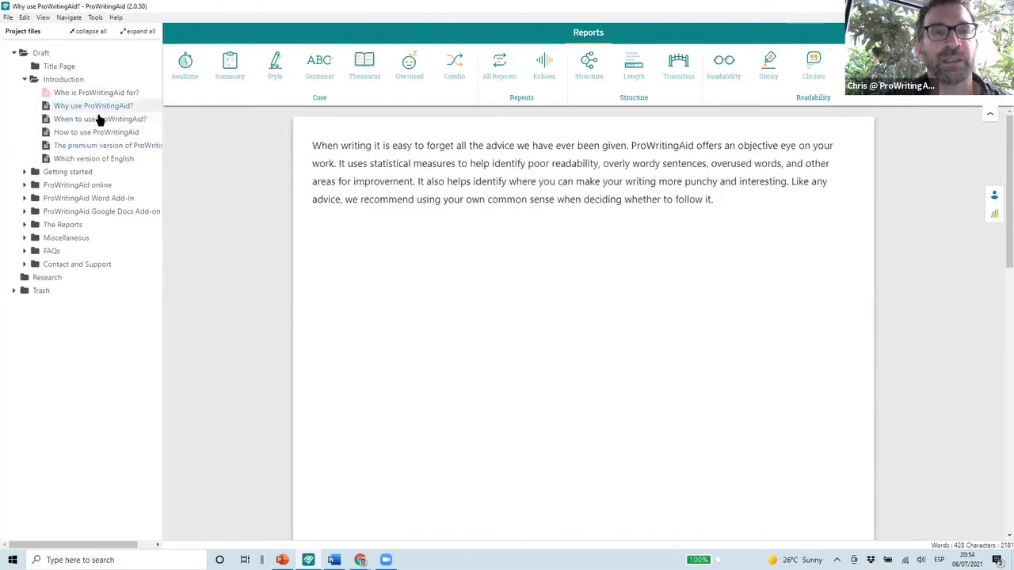
{"action": "left_click", "coordinate": [99, 119]}
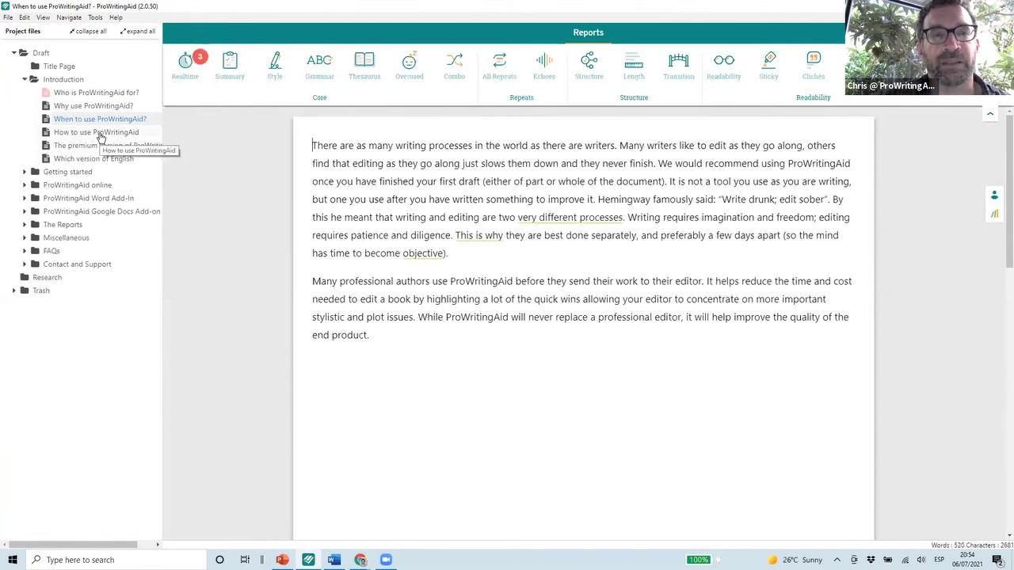
Step: Display the whole Introduction folder as one combined text and run the All Repeats report on it
{"action": "left_click", "coordinate": [67, 82]}
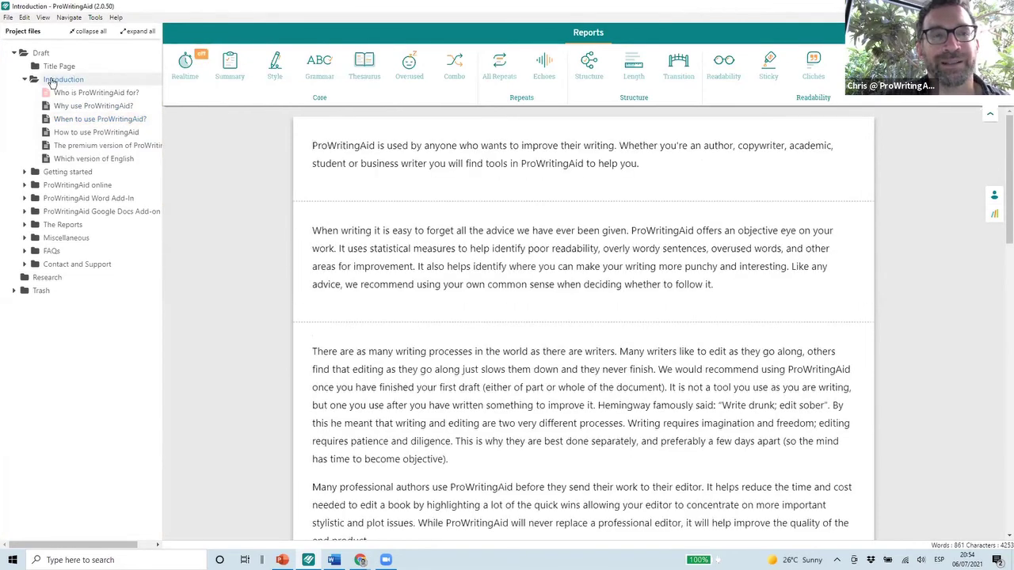
{"action": "scroll", "coordinate": [460, 351], "scroll_direction": "down", "scroll_amount": 15}
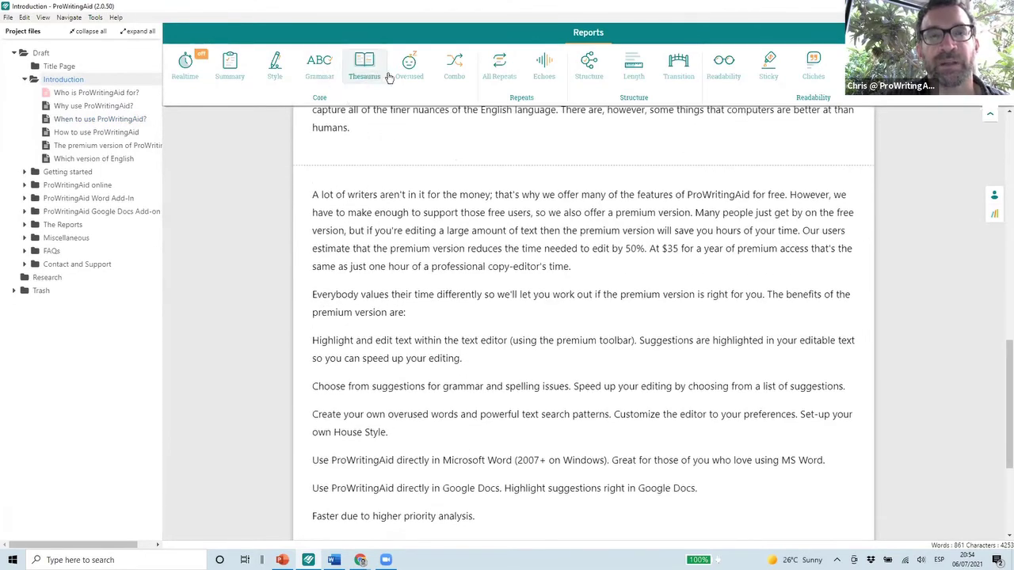
{"action": "left_click", "coordinate": [496, 68]}
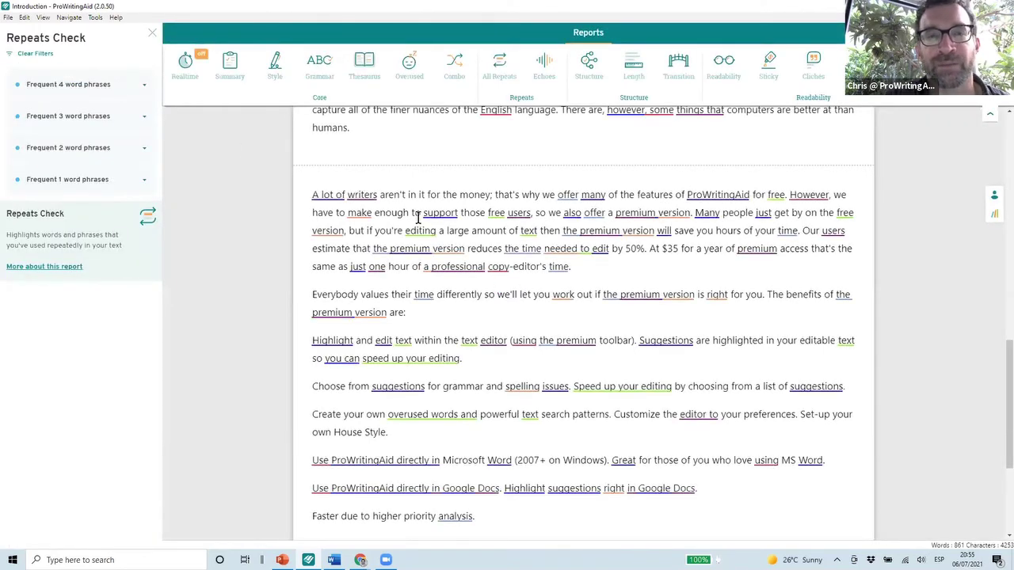
{"action": "left_click", "coordinate": [362, 194]}
{"action": "left_click", "coordinate": [465, 162]}
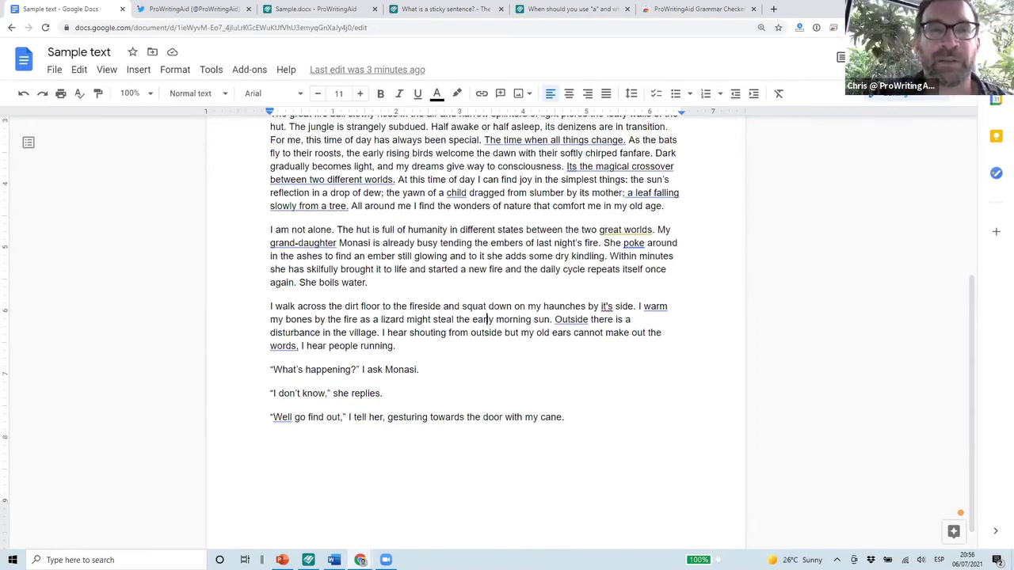
Step: Go to Sample.docx in the ProWritingAid web editor in Chrome and set its goals' document type to Marketing Text
{"action": "left_click", "coordinate": [323, 9]}
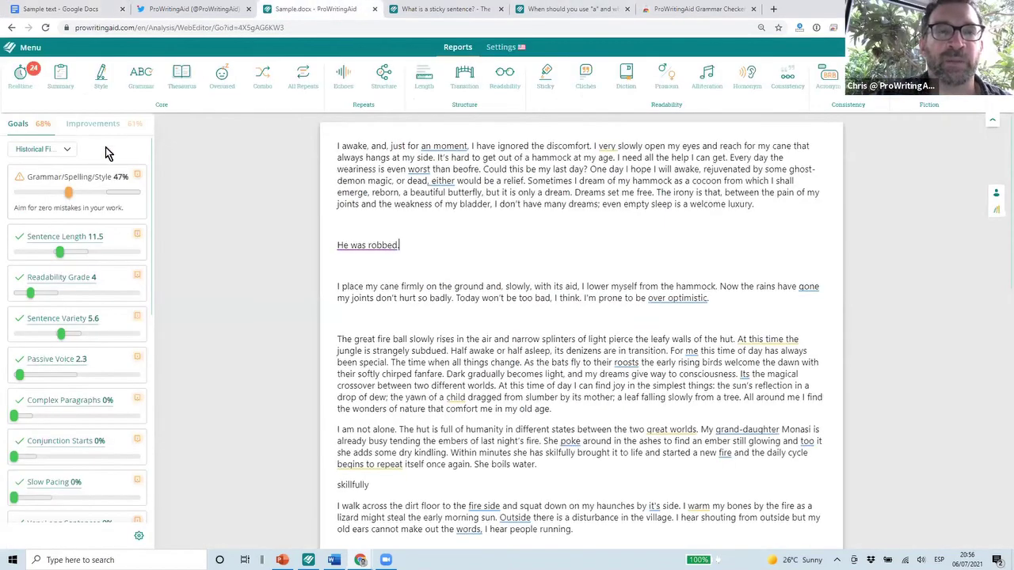
{"action": "left_click", "coordinate": [57, 150]}
{"action": "scroll", "coordinate": [54, 206], "scroll_direction": "up", "scroll_amount": 3}
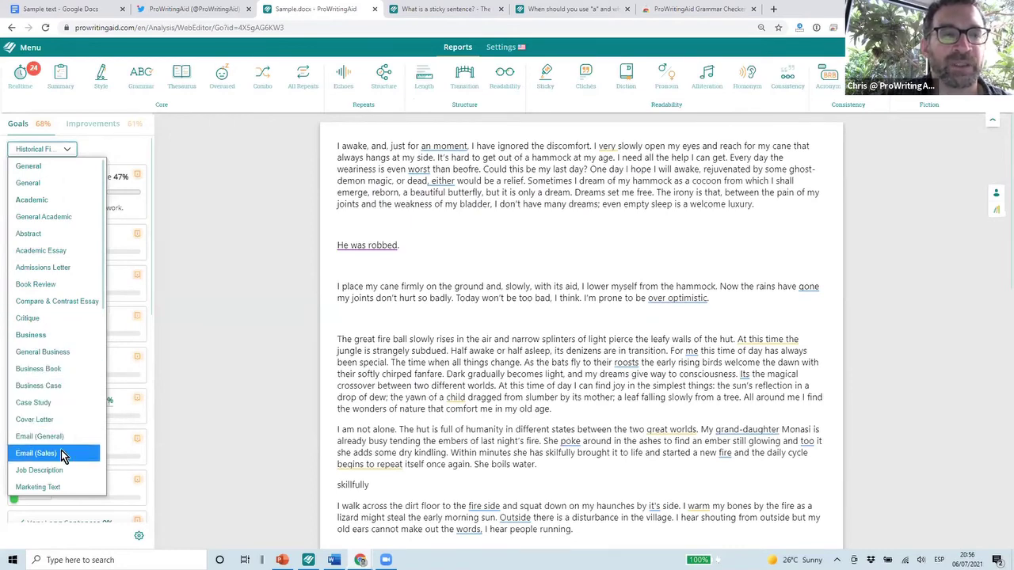
{"action": "scroll", "coordinate": [61, 449], "scroll_direction": "down", "scroll_amount": 5}
{"action": "scroll", "coordinate": [61, 450], "scroll_direction": "down", "scroll_amount": 4}
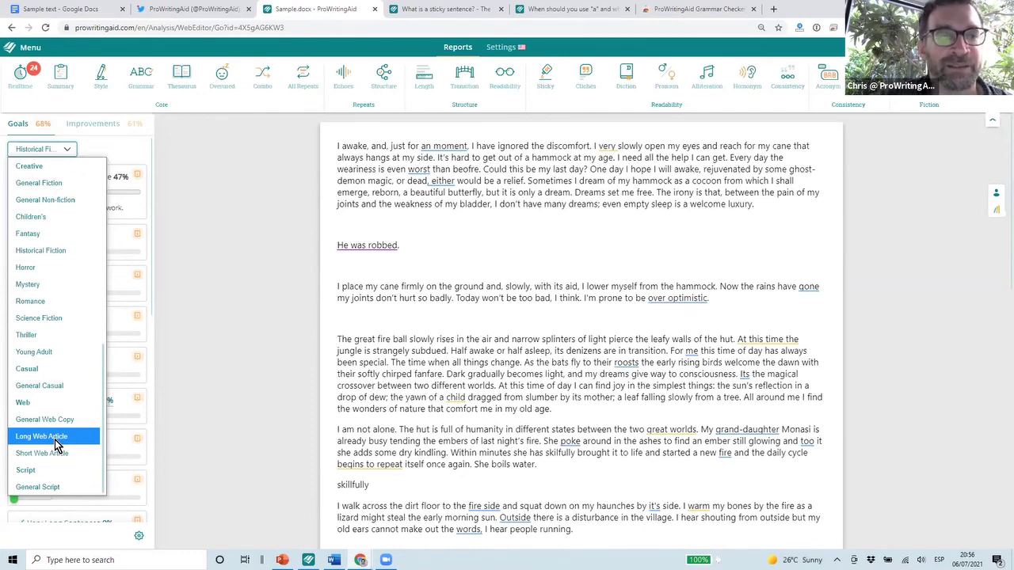
{"action": "scroll", "coordinate": [55, 440], "scroll_direction": "up", "scroll_amount": 5}
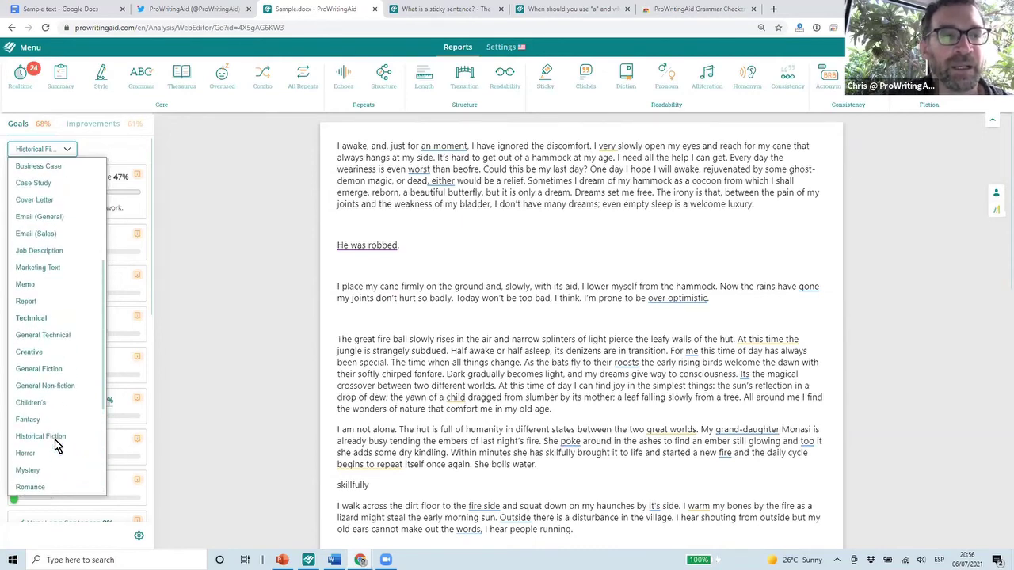
{"action": "scroll", "coordinate": [55, 446], "scroll_direction": "up", "scroll_amount": 3}
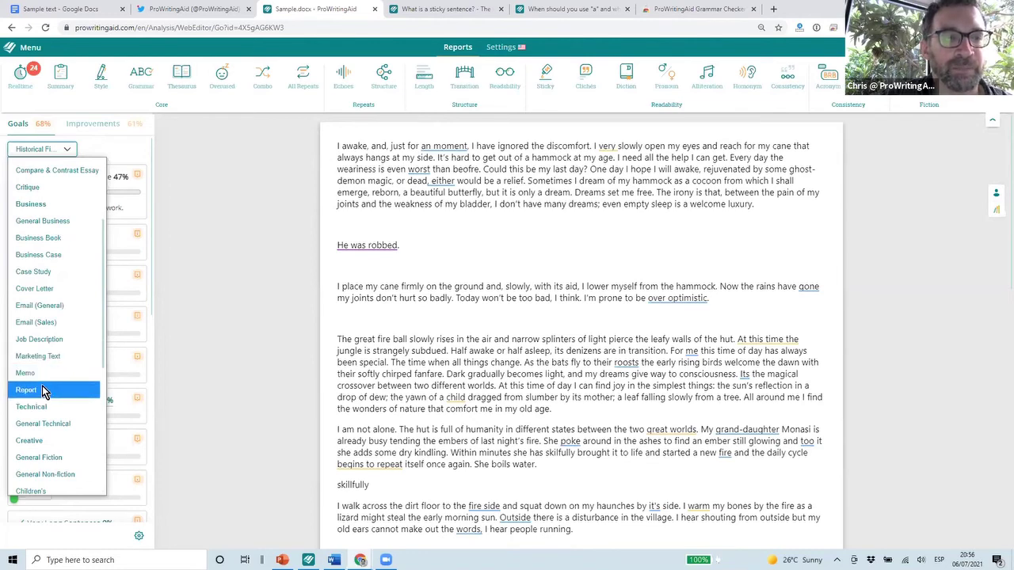
{"action": "scroll", "coordinate": [42, 389], "scroll_direction": "up", "scroll_amount": 1}
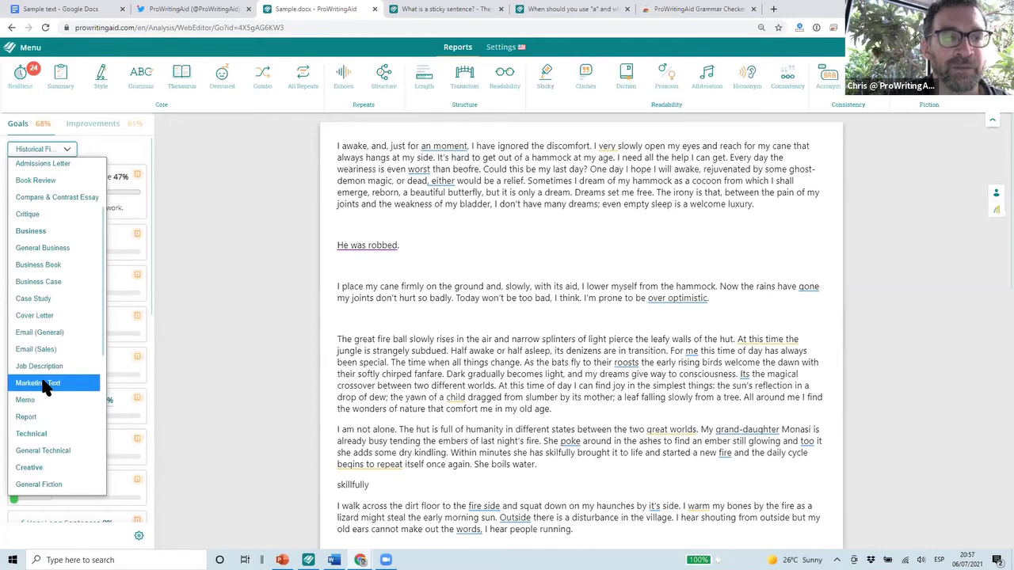
{"action": "left_click", "coordinate": [45, 385]}
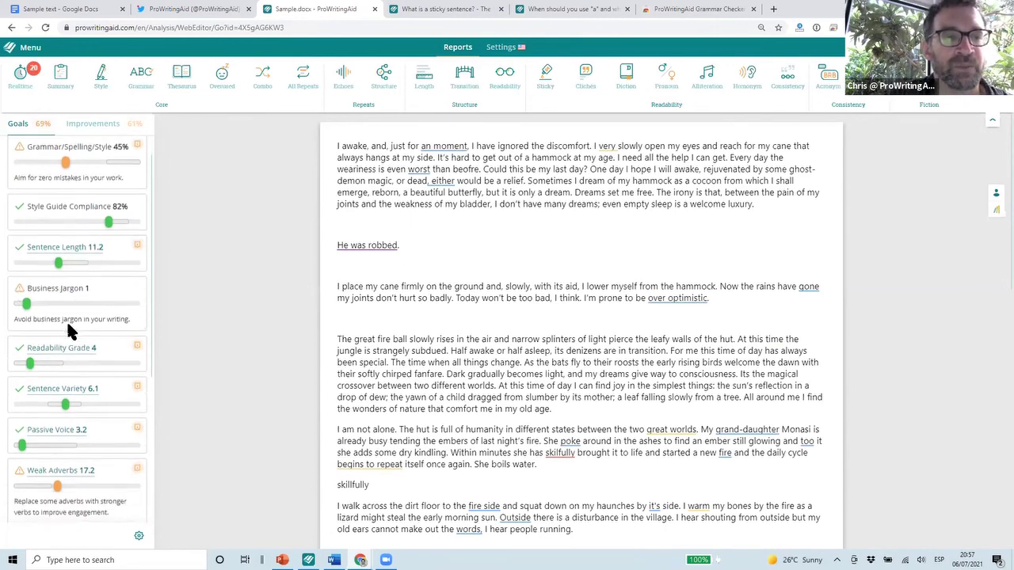
Step: Review the goals for the Marketing Text document type and browse the other available document types without changing the selection
{"action": "scroll", "coordinate": [68, 326], "scroll_direction": "down", "scroll_amount": 2}
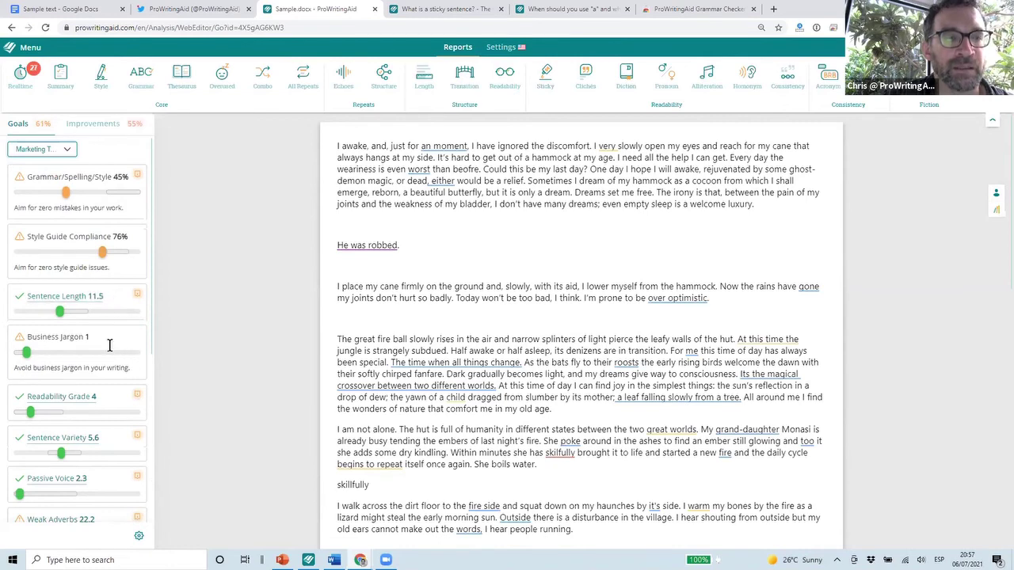
{"action": "scroll", "coordinate": [108, 357], "scroll_direction": "down", "scroll_amount": 3}
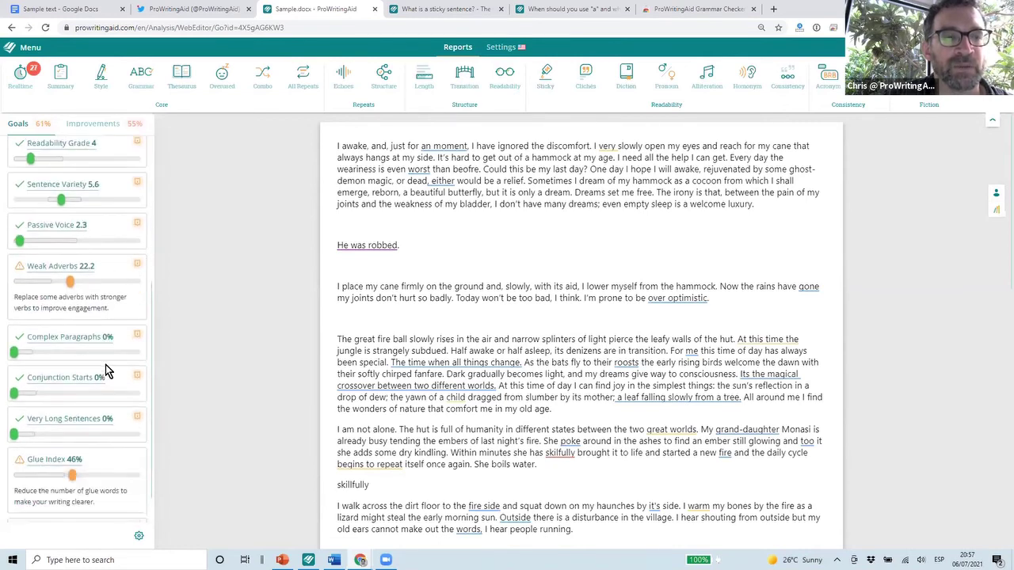
{"action": "scroll", "coordinate": [107, 371], "scroll_direction": "up", "scroll_amount": 4}
{"action": "scroll", "coordinate": [107, 370], "scroll_direction": "up", "scroll_amount": 1}
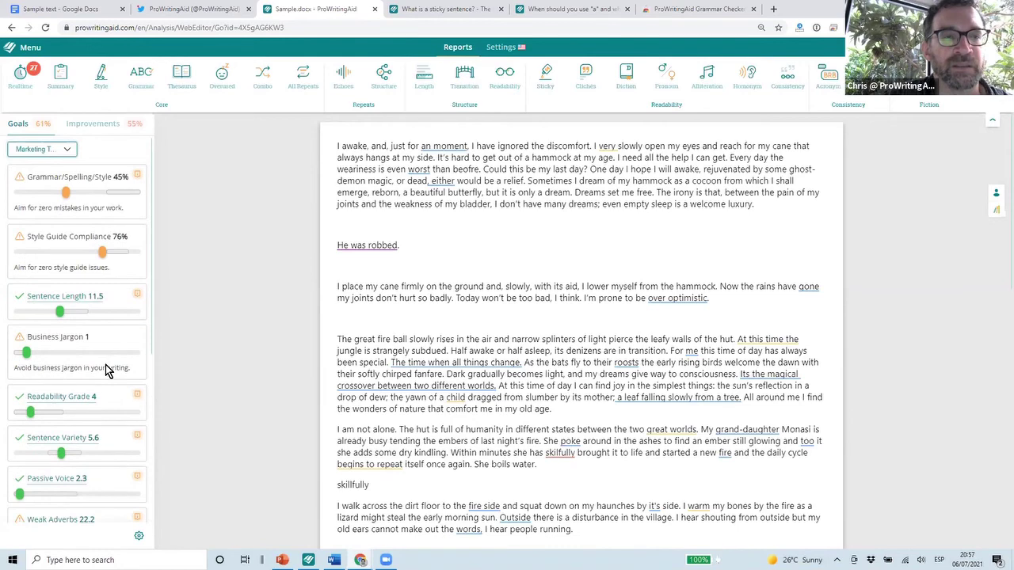
{"action": "left_click", "coordinate": [65, 157]}
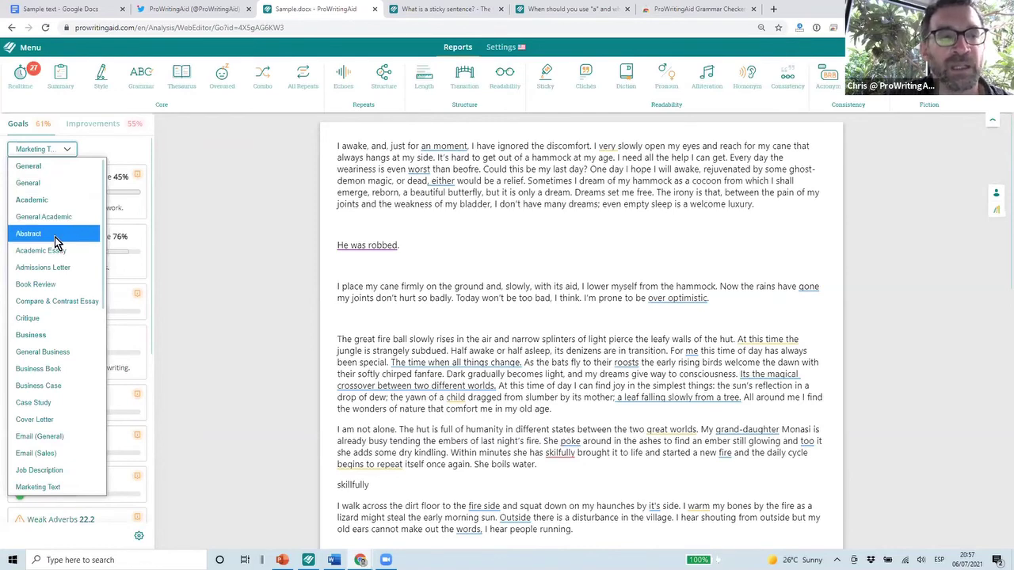
{"action": "scroll", "coordinate": [55, 241], "scroll_direction": "down", "scroll_amount": 1}
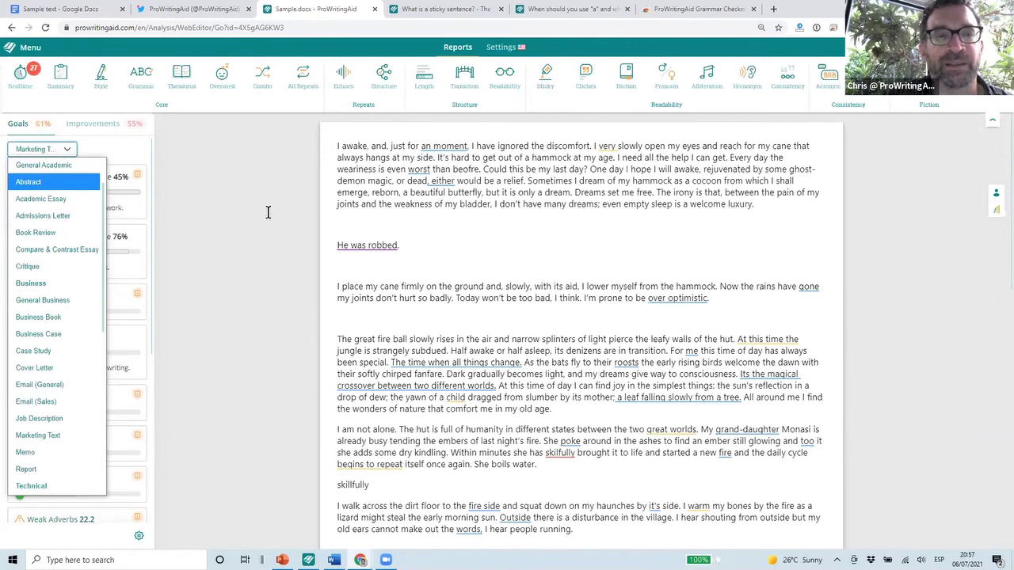
{"action": "left_click", "coordinate": [372, 228]}
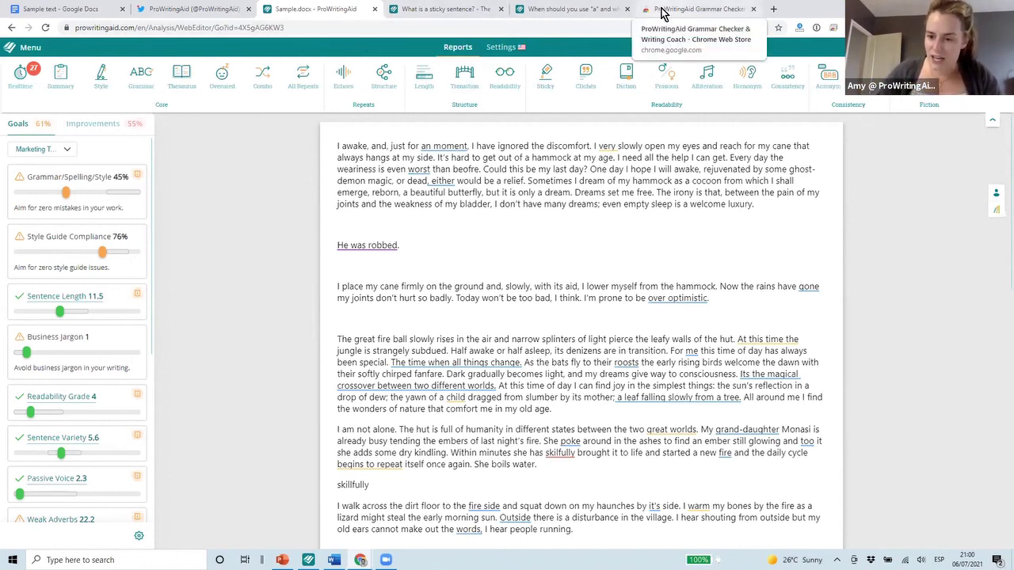
Step: Go to the ProWritingAid page on Twitter and discard the unsent draft tweet "This is very outstanding."
{"action": "left_click", "coordinate": [194, 8]}
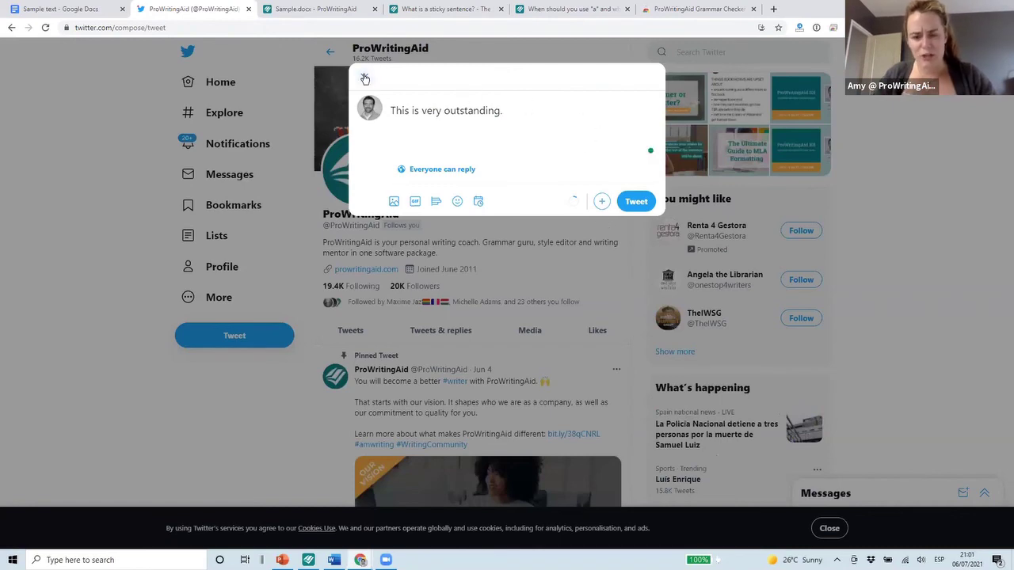
{"action": "left_click", "coordinate": [364, 79]}
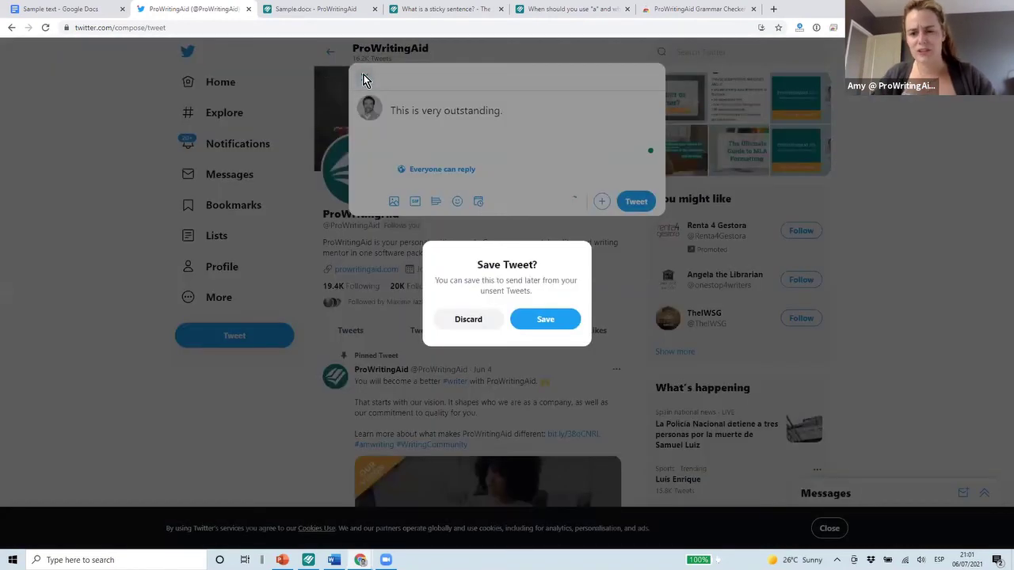
{"action": "left_click", "coordinate": [468, 320]}
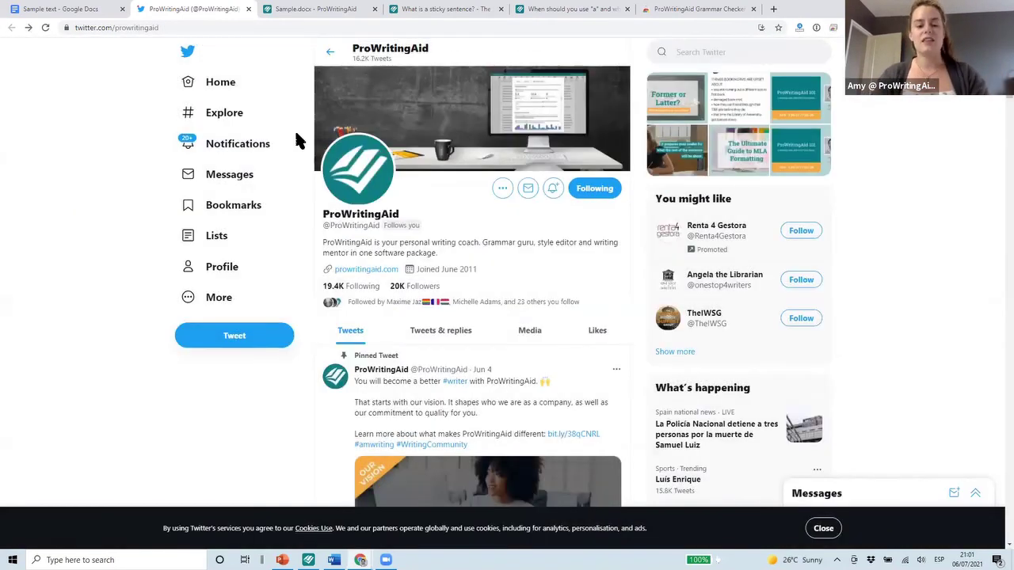
Step: Open the ProWritingAid website from its Twitter profile and look through the upcoming events on its Webinars page
{"action": "left_click", "coordinate": [375, 269]}
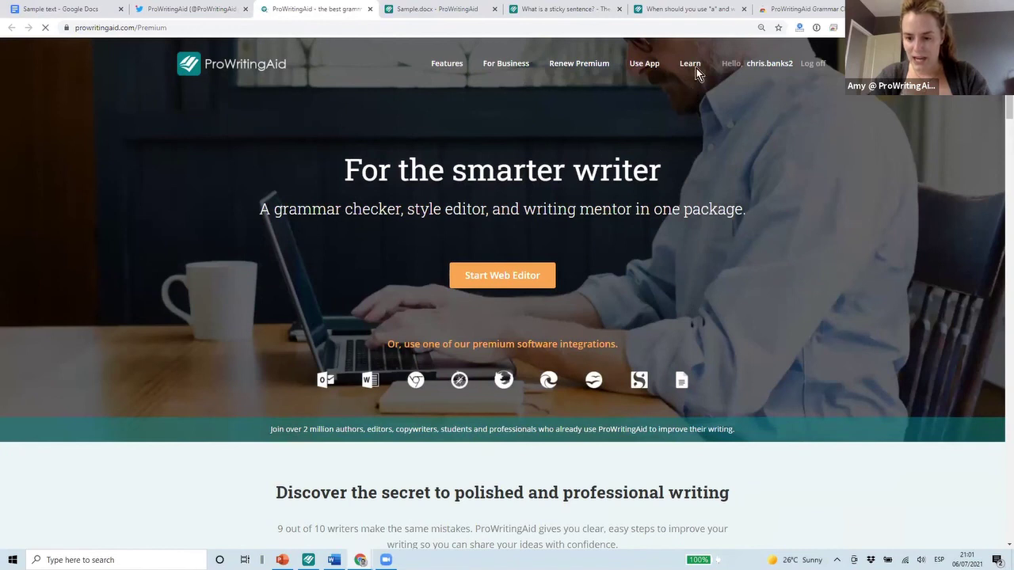
{"action": "mouse_move", "coordinate": [695, 69]}
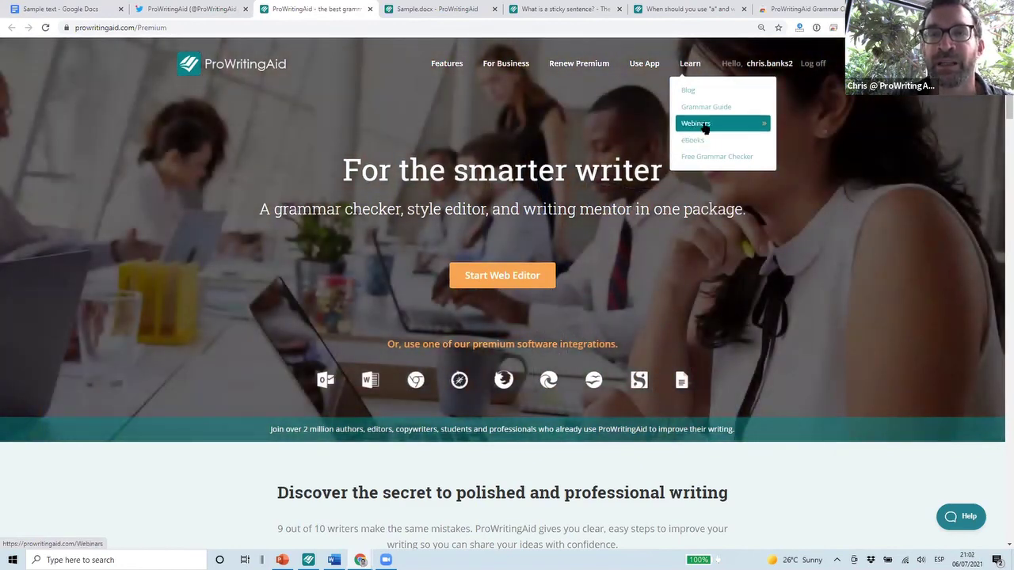
{"action": "left_click", "coordinate": [705, 129]}
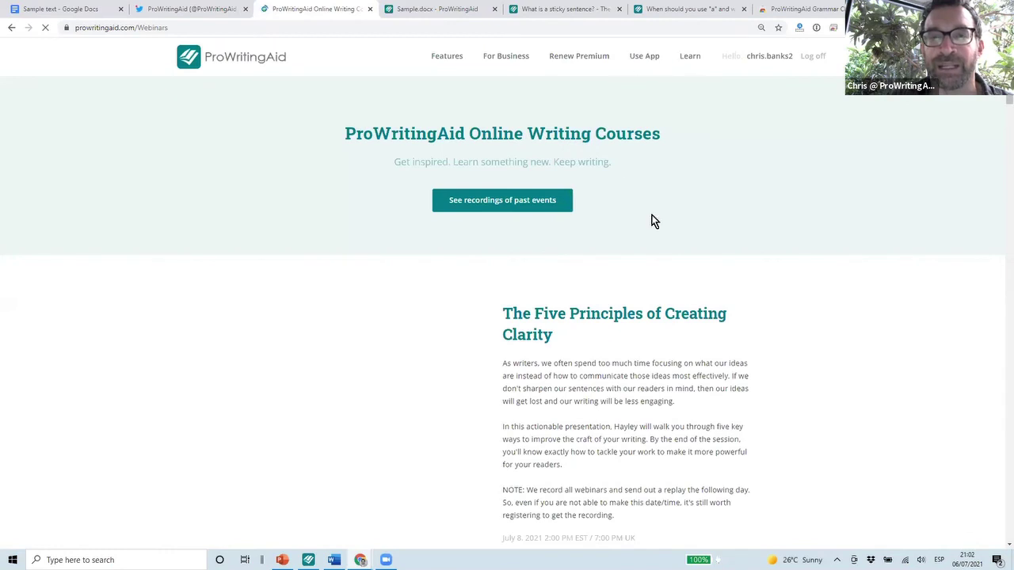
{"action": "scroll", "coordinate": [652, 220], "scroll_direction": "down", "scroll_amount": 1}
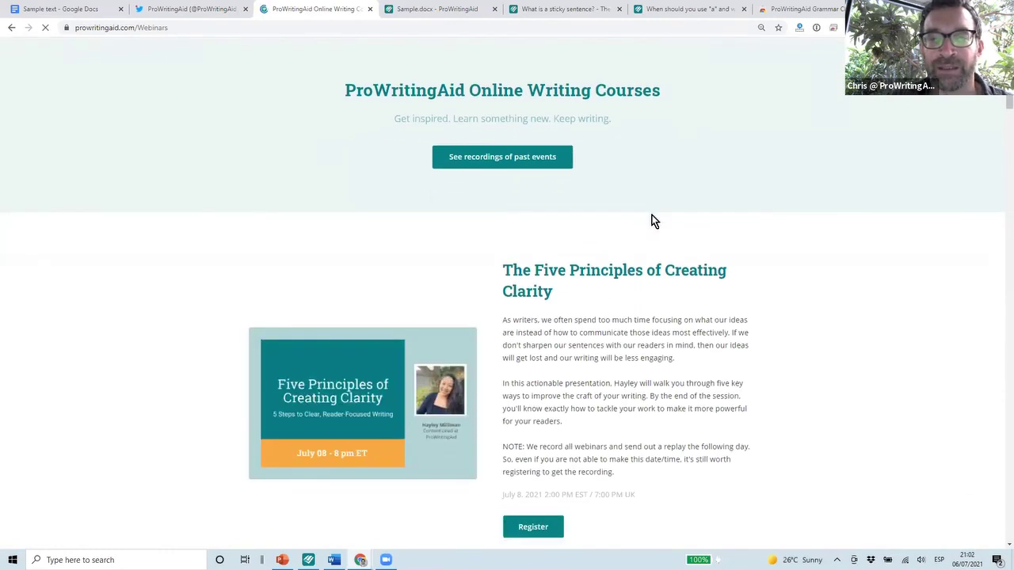
{"action": "scroll", "coordinate": [652, 220], "scroll_direction": "down", "scroll_amount": 1}
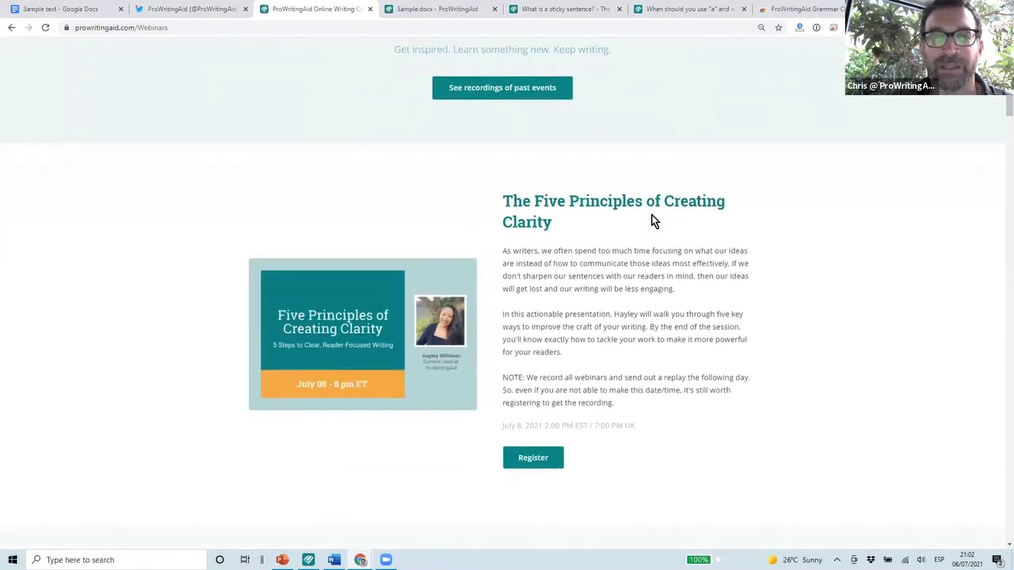
{"action": "scroll", "coordinate": [652, 220], "scroll_direction": "down", "scroll_amount": 1}
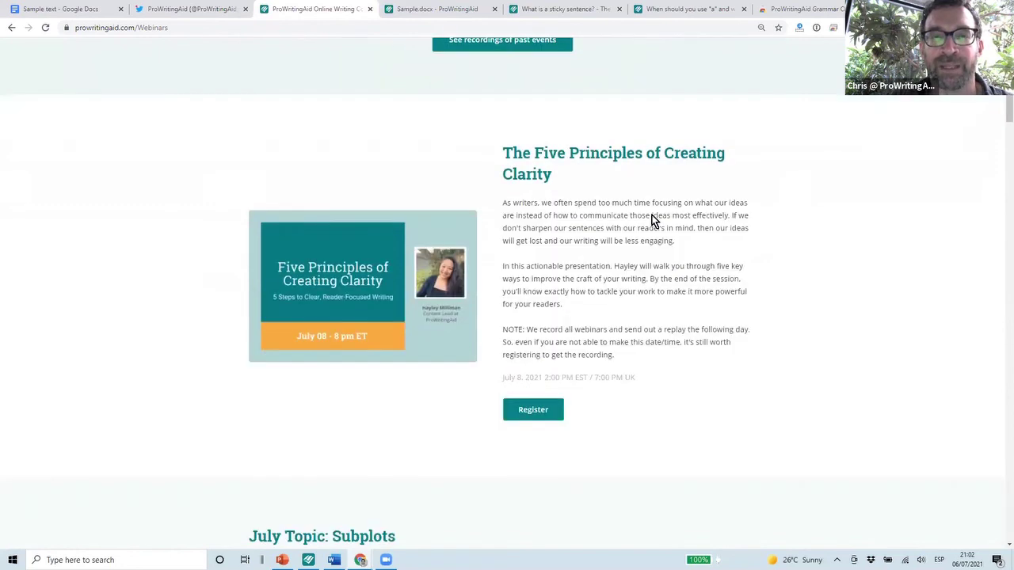
{"action": "scroll", "coordinate": [652, 220], "scroll_direction": "down", "scroll_amount": 2}
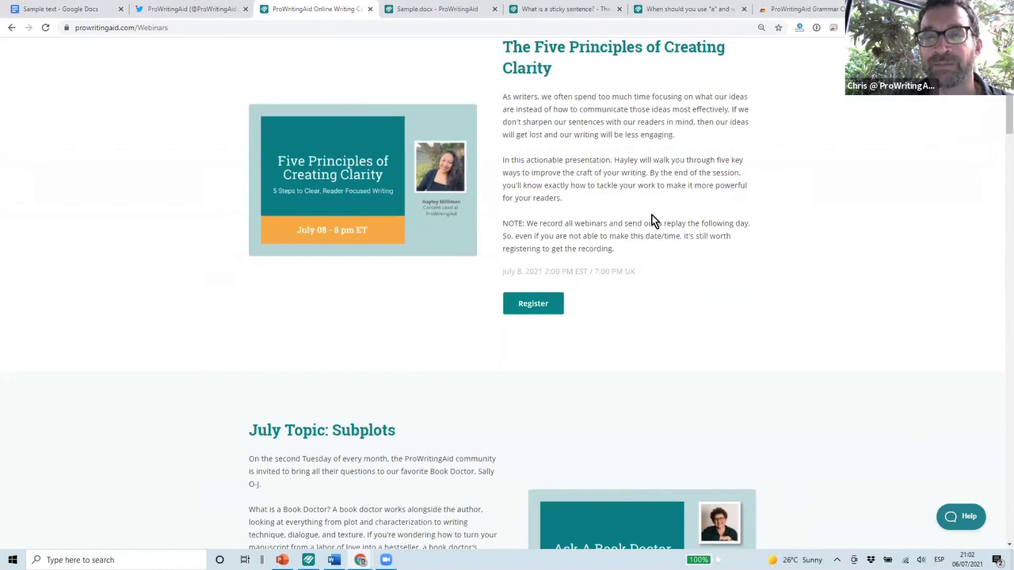
{"action": "scroll", "coordinate": [652, 221], "scroll_direction": "down", "scroll_amount": 1}
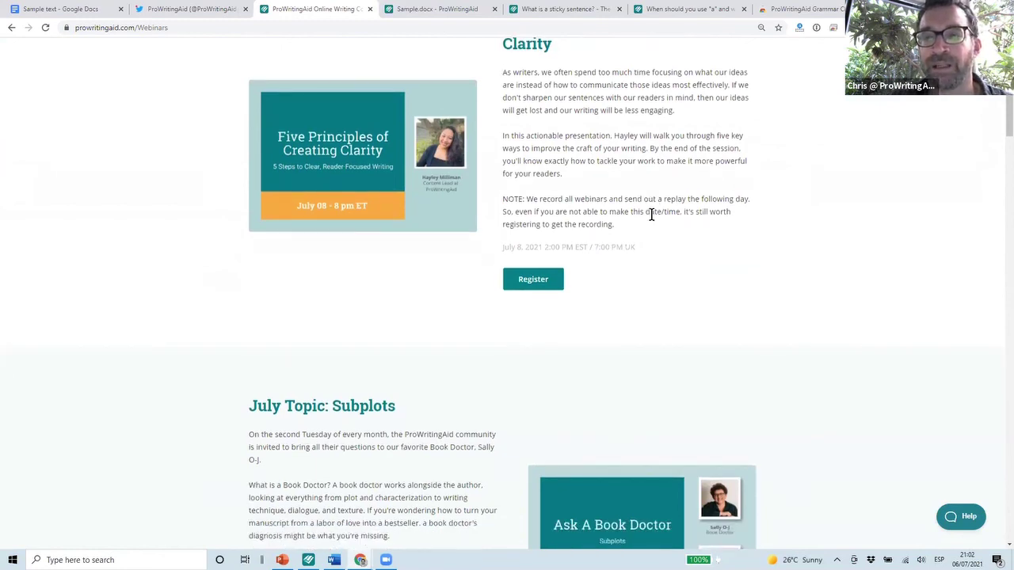